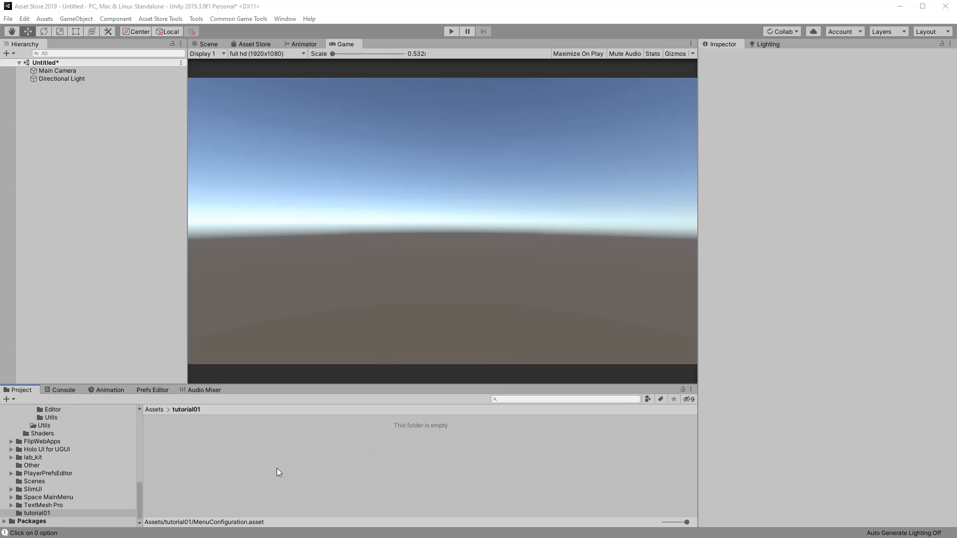
Step: Create a Common Game Tools Menu Configuration asset in the tutorial01 folder, keeping the default name MenuConfiguration
right_click(258, 437)
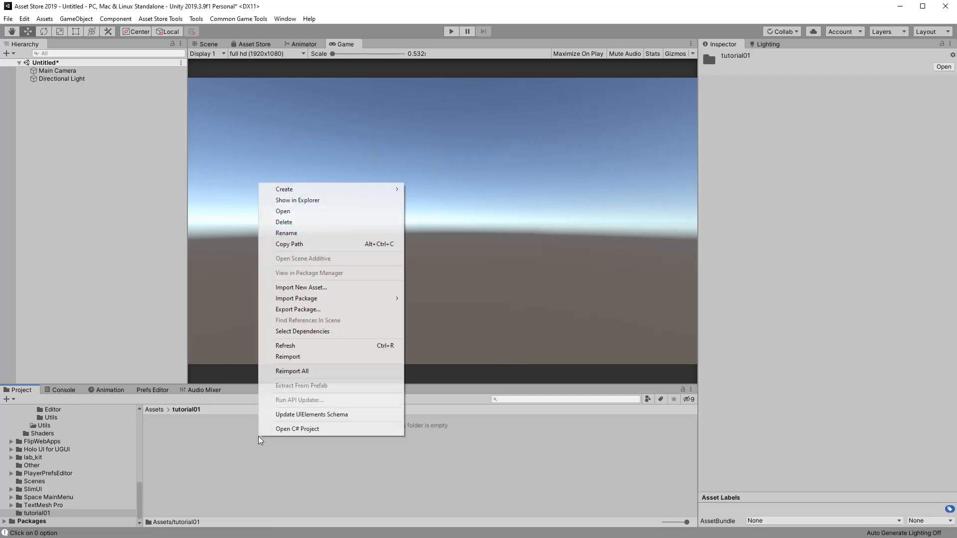
mouse_move(349, 190)
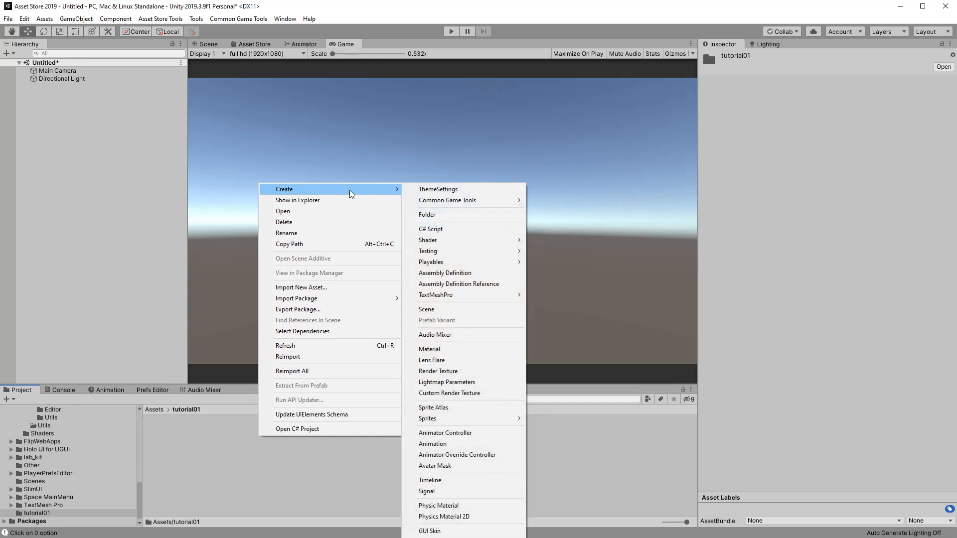
mouse_move(453, 201)
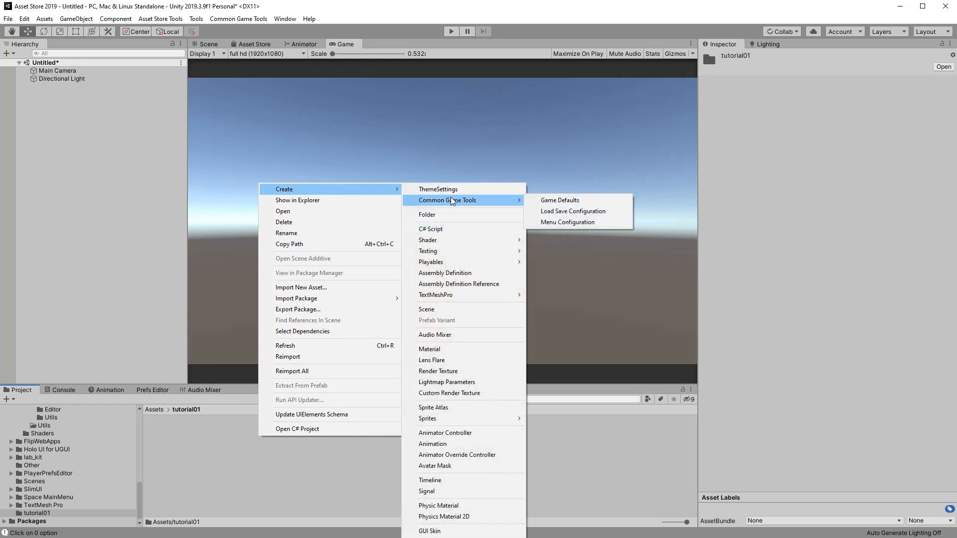
left_click(552, 224)
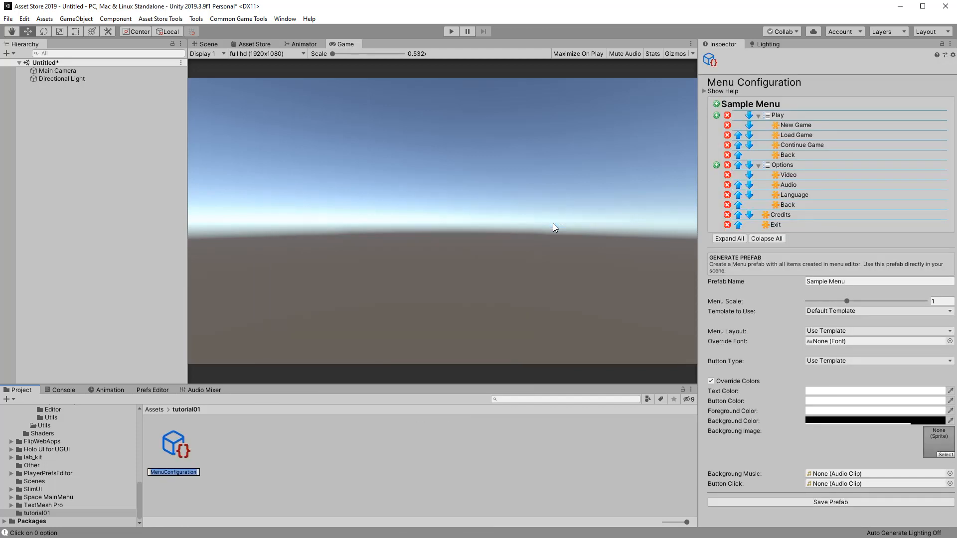
key("Return")
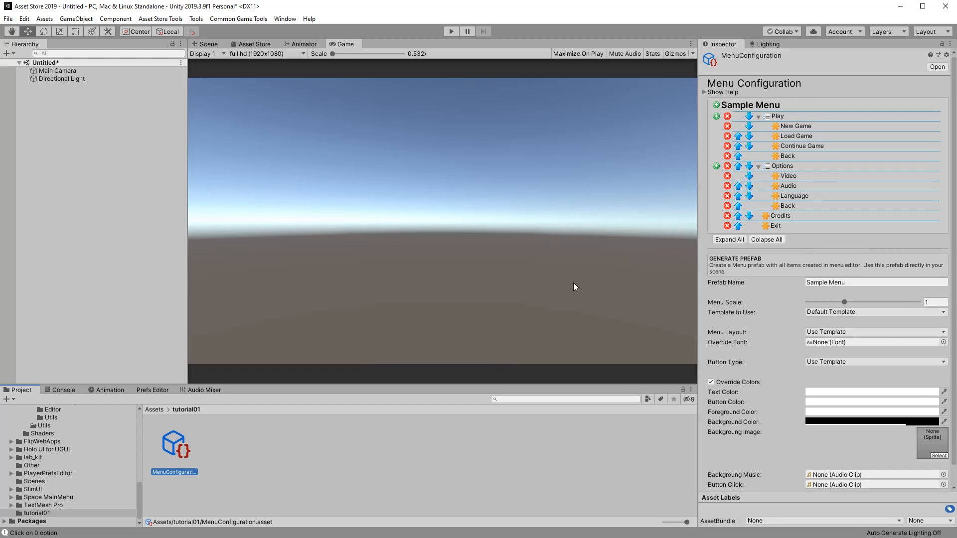
Step: Generate the Sample Menu prefab from the menu configuration with its default settings
scroll(808, 256, "down", 1)
scroll(822, 337, "up", 1)
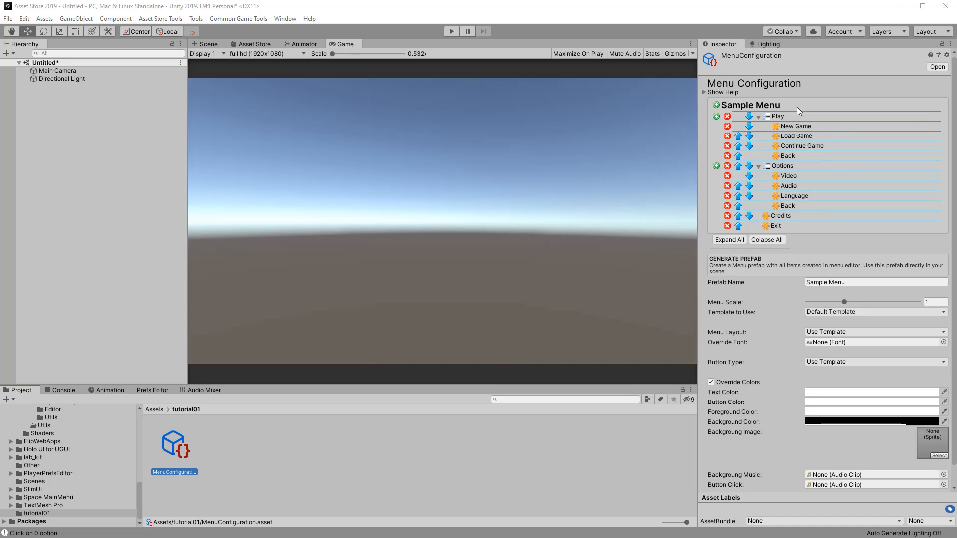
scroll(834, 372, "down", 2)
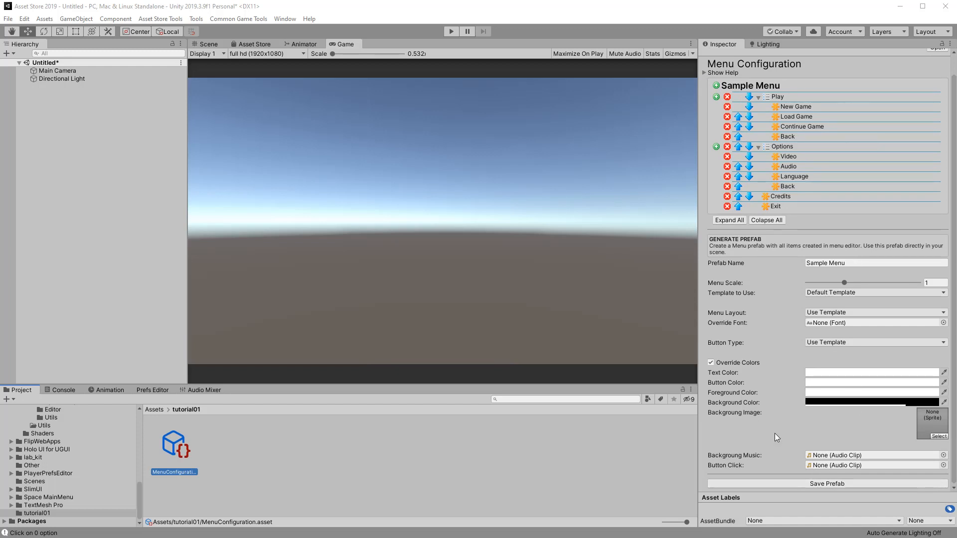
left_click(833, 483)
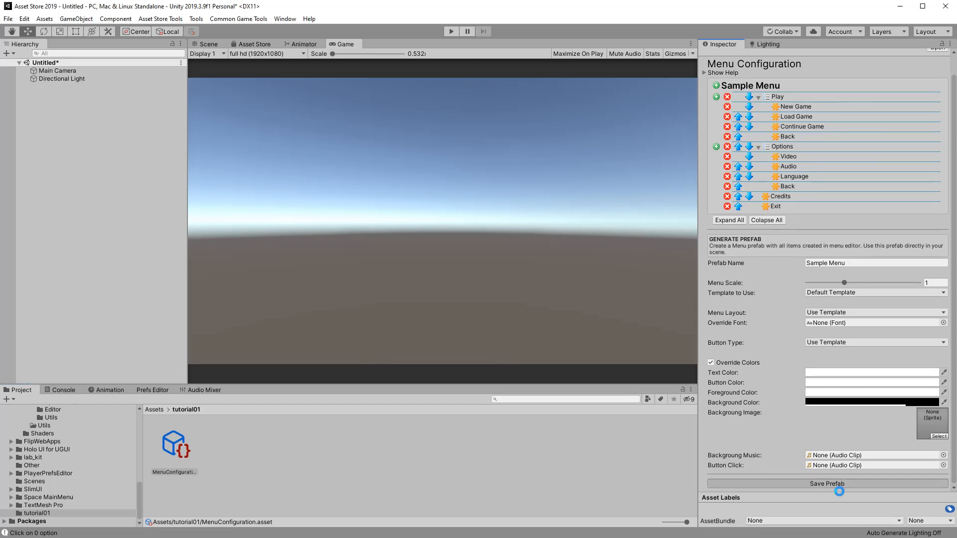
Step: Add the Sample Menu prefab from the Common Game Tools GeneratedMenu folder to the scene hierarchy
scroll(94, 452, "up", 10)
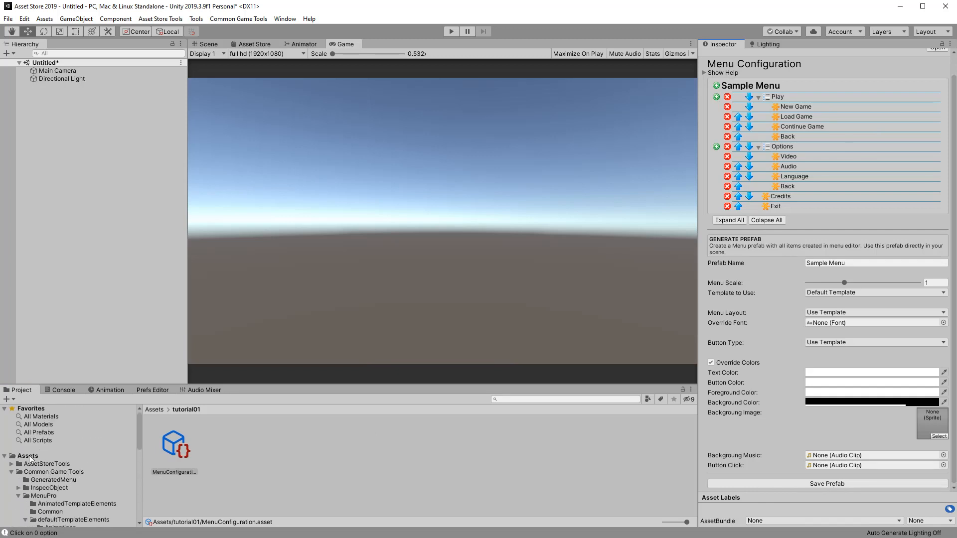
left_click(67, 479)
left_click(222, 472)
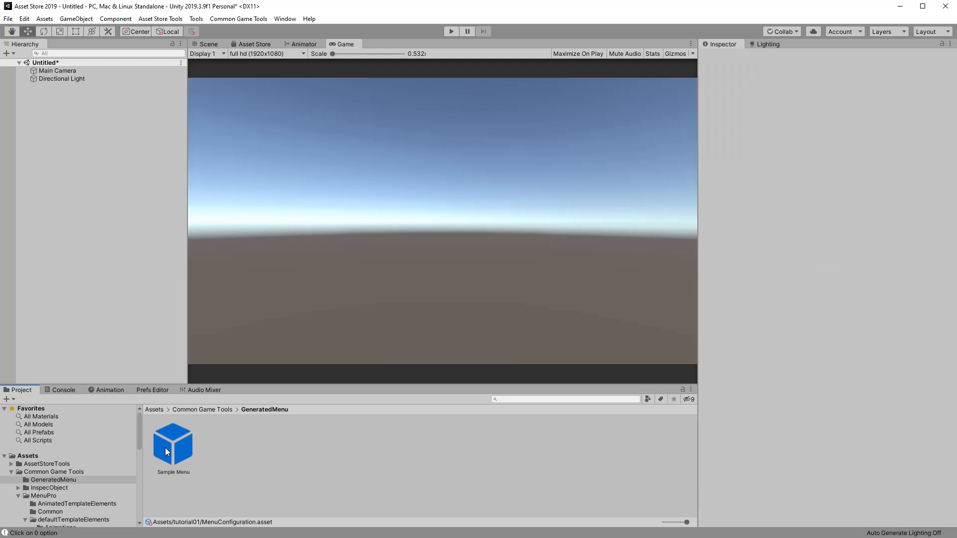
left_click_drag(166, 448, 71, 217)
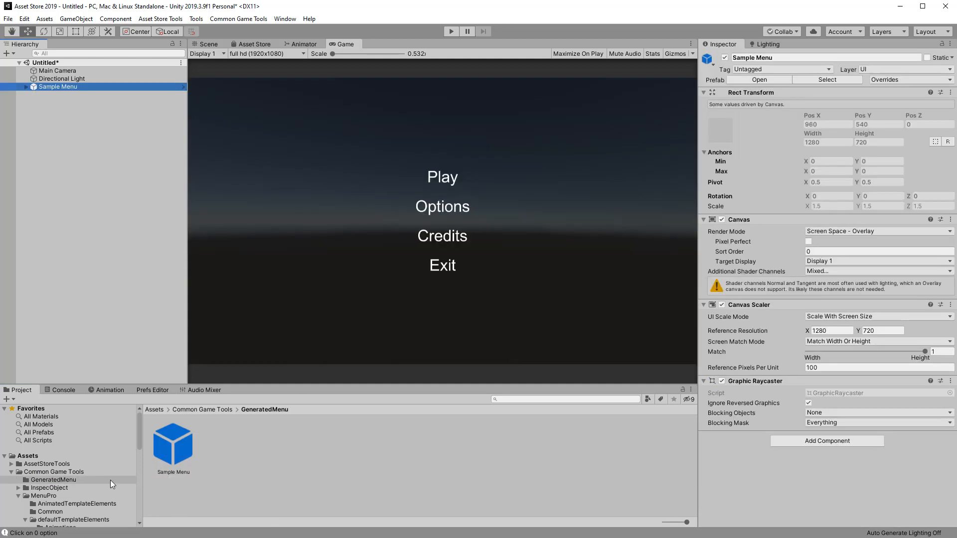
Step: Select the MenuConfiguration asset in the tutorial01 folder to show its menu settings again
left_click_drag(140, 430, 131, 513)
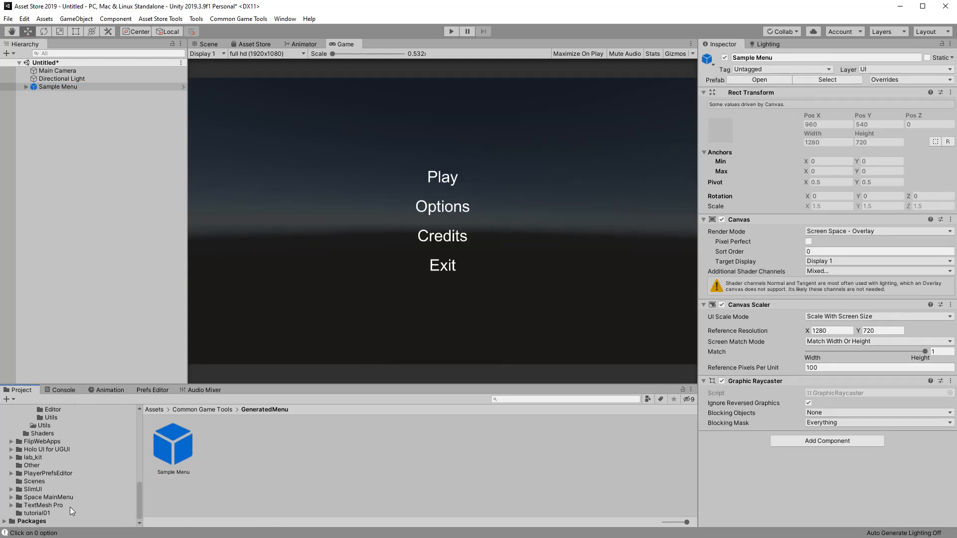
left_click(59, 513)
left_click(180, 449)
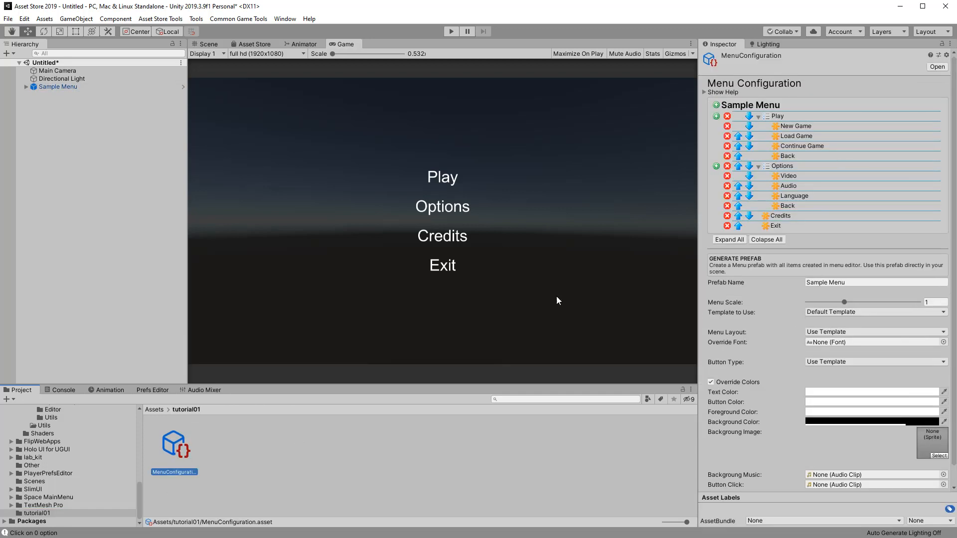
Step: Run the scene, collapse the configuration's menu tree, and test entering the Play submenu and going back
left_click(451, 31)
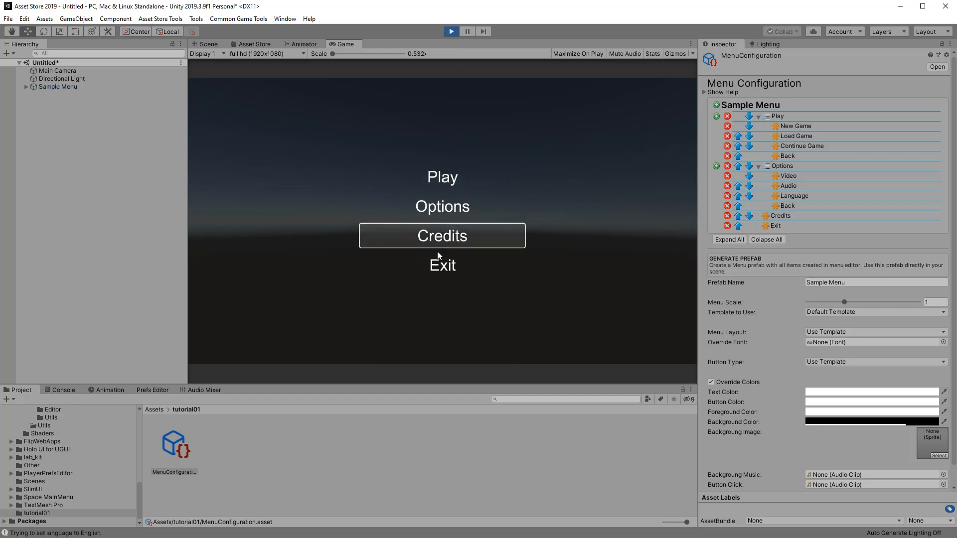
left_click(763, 239)
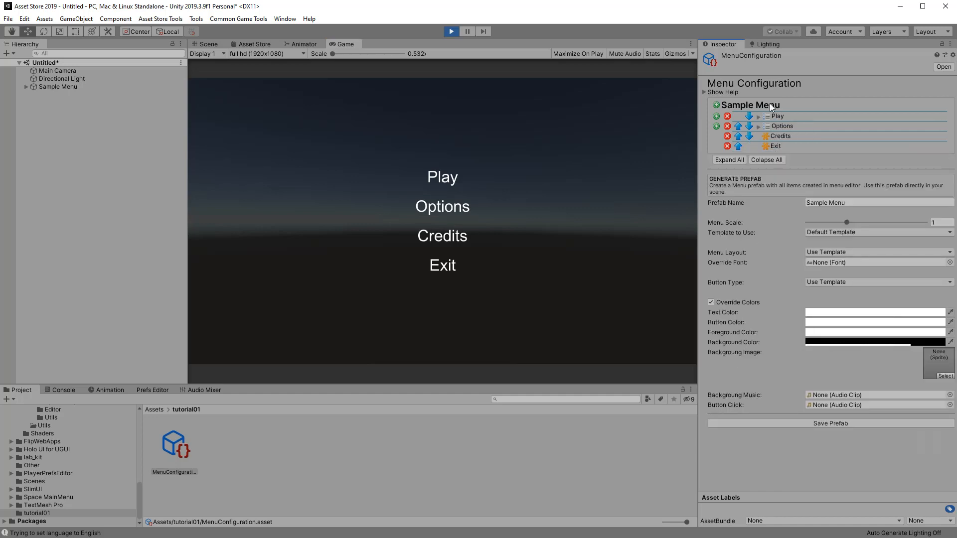
left_click(472, 179)
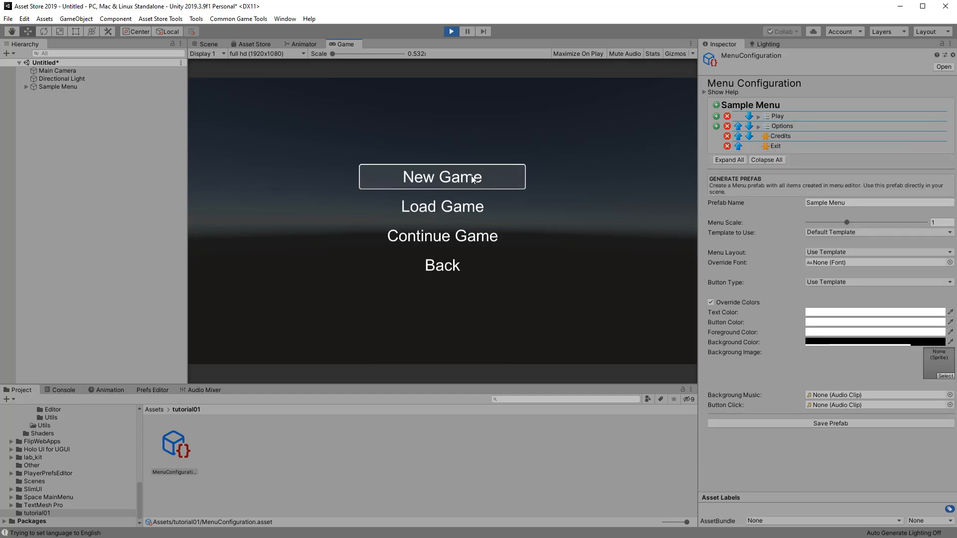
left_click(471, 267)
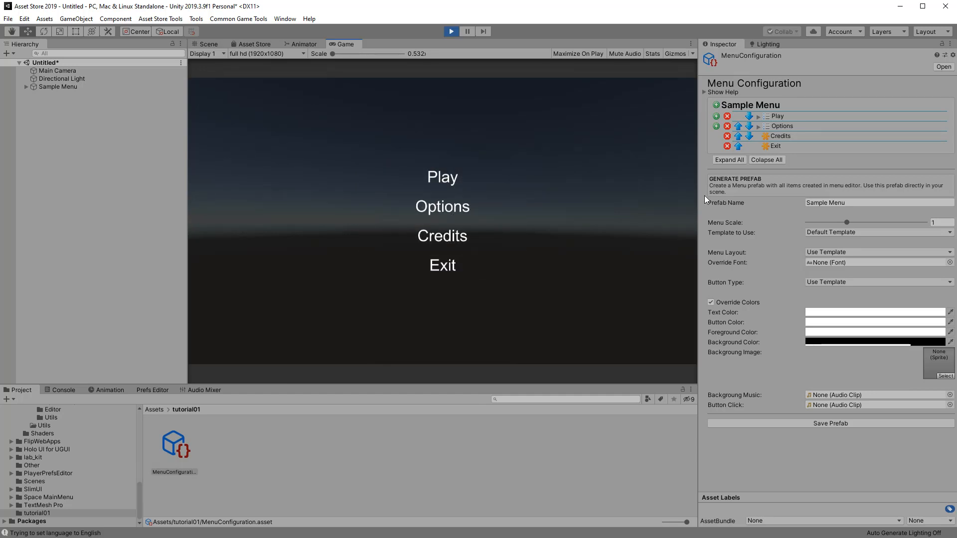
Step: Expand the Play and Options branches in the configuration and compare Play with the running submenu, returning to the main menu
left_click(758, 117)
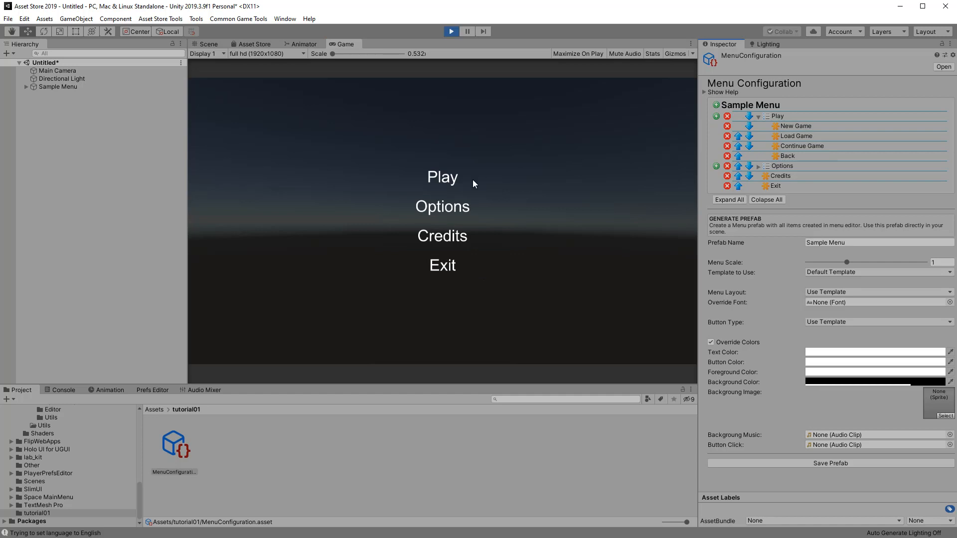
left_click(455, 177)
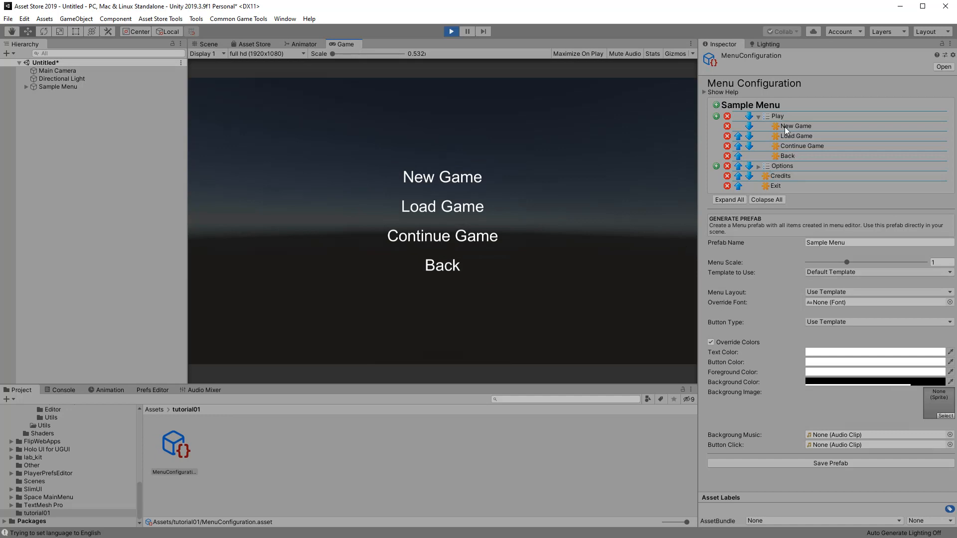
left_click(759, 166)
left_click(436, 270)
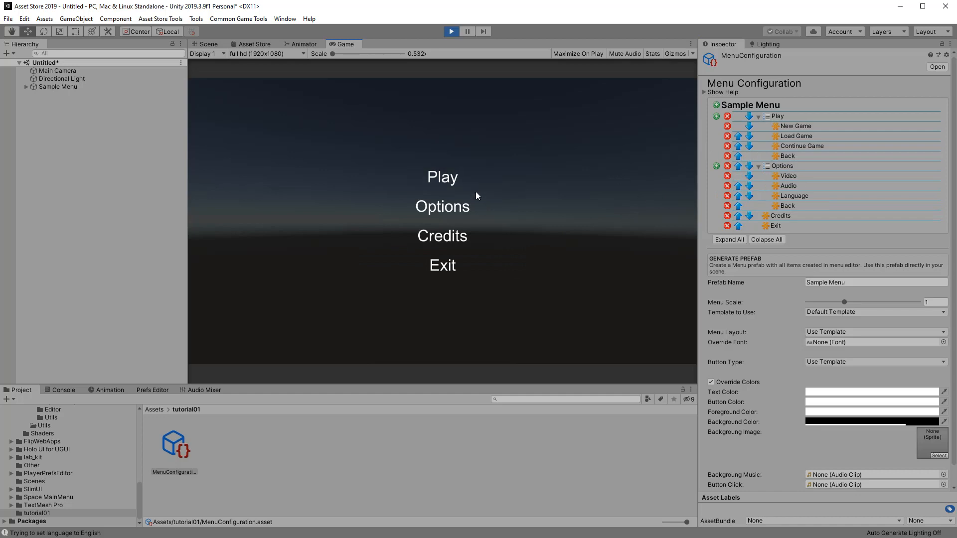
Step: Test the Options submenu in the running game, return to the main menu, and stop play mode
left_click(449, 214)
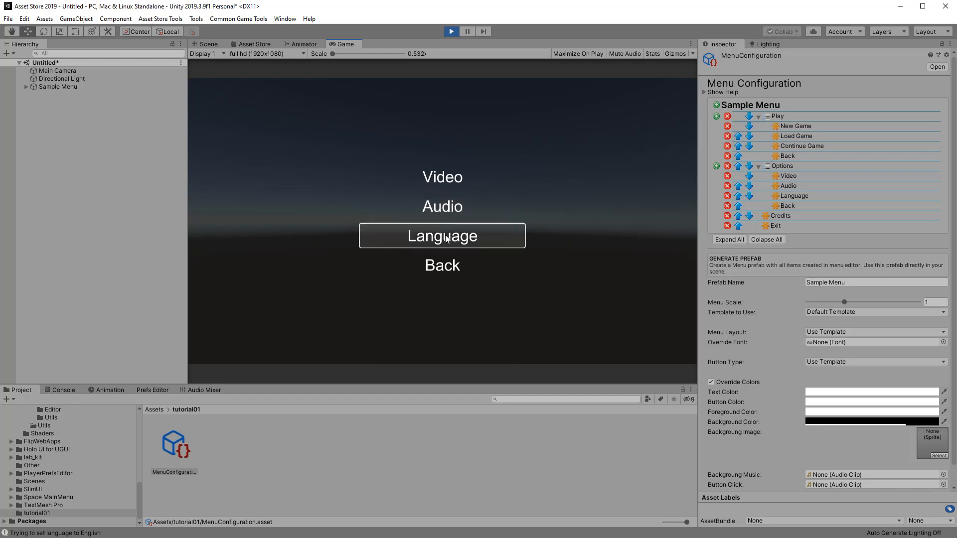
left_click(454, 269)
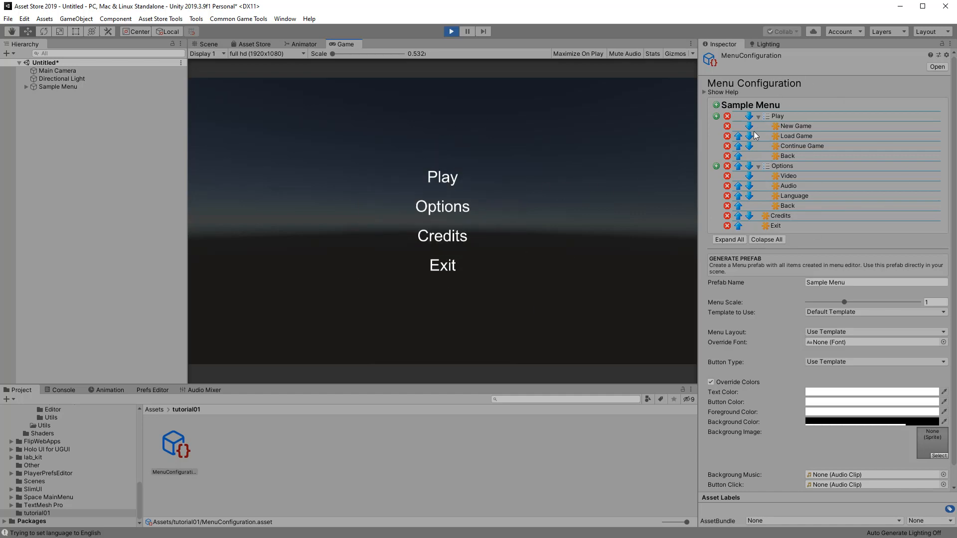
left_click(451, 31)
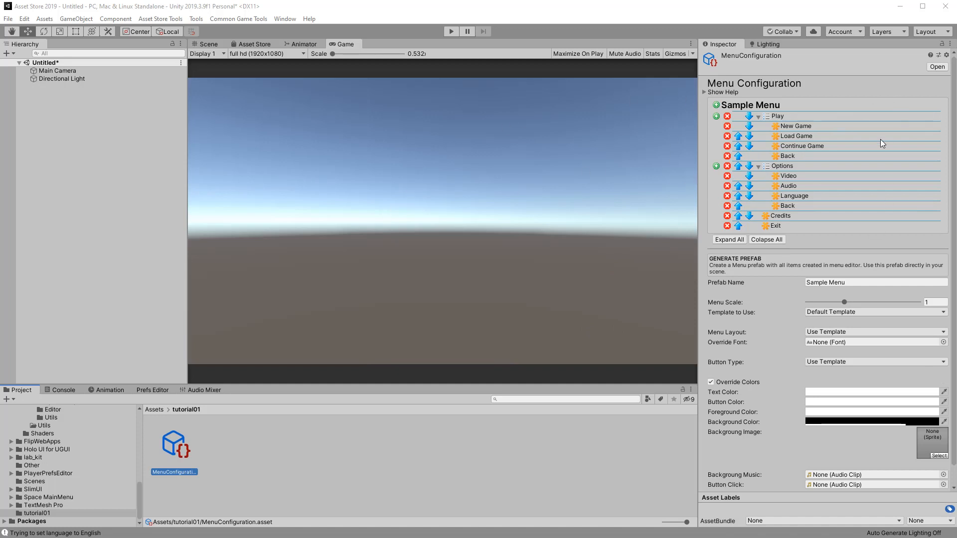
Step: Show the menu editor help and collapse the menu tree, expanding and collapsing the Play branch to inspect it
left_click(704, 92)
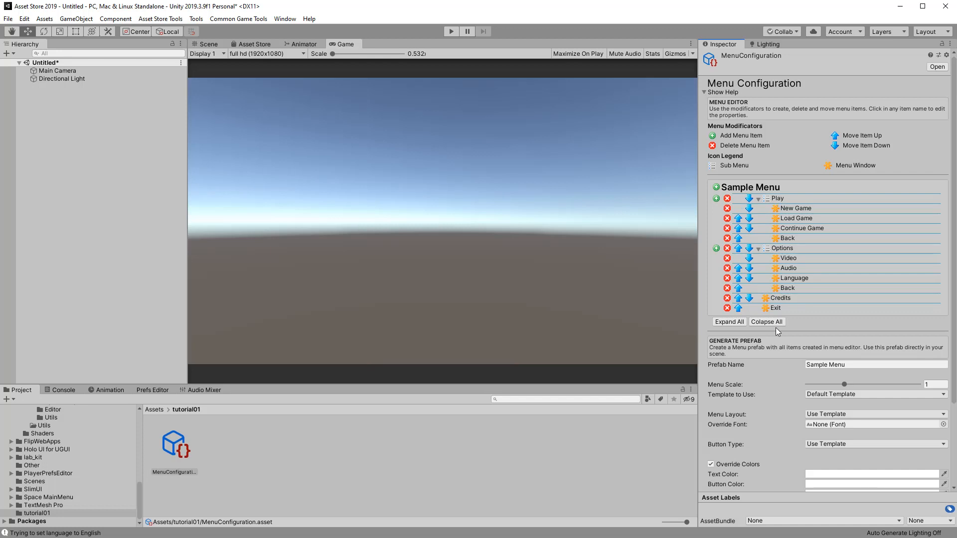
left_click(768, 323)
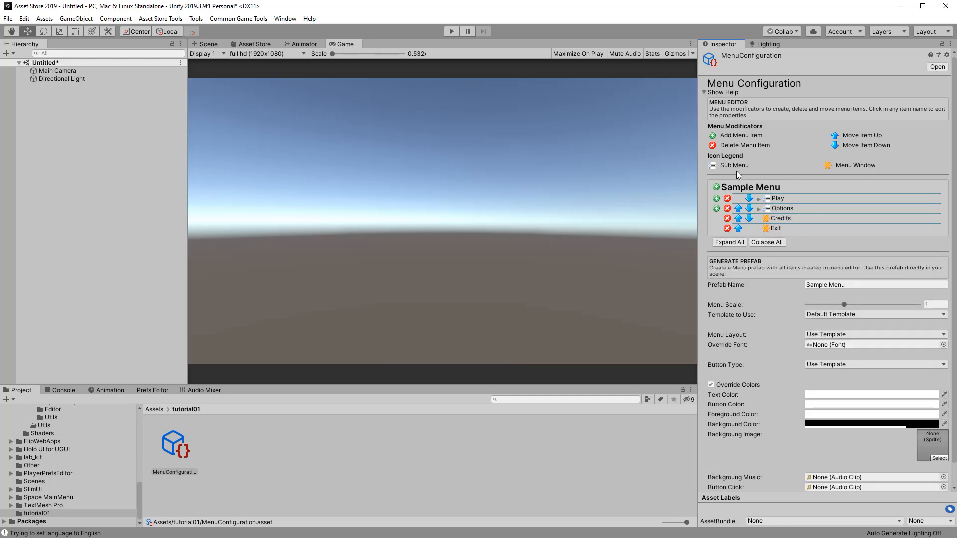
left_click(758, 199)
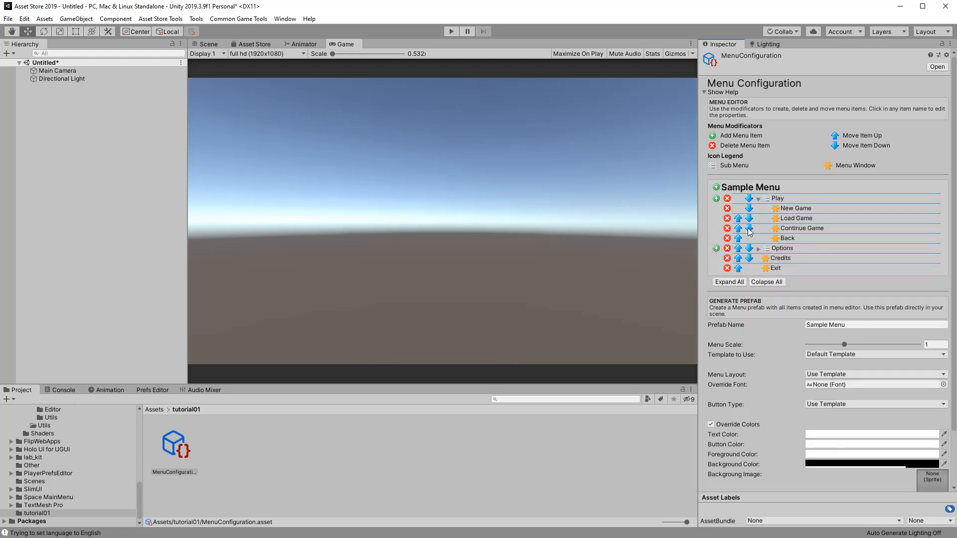
left_click(758, 200)
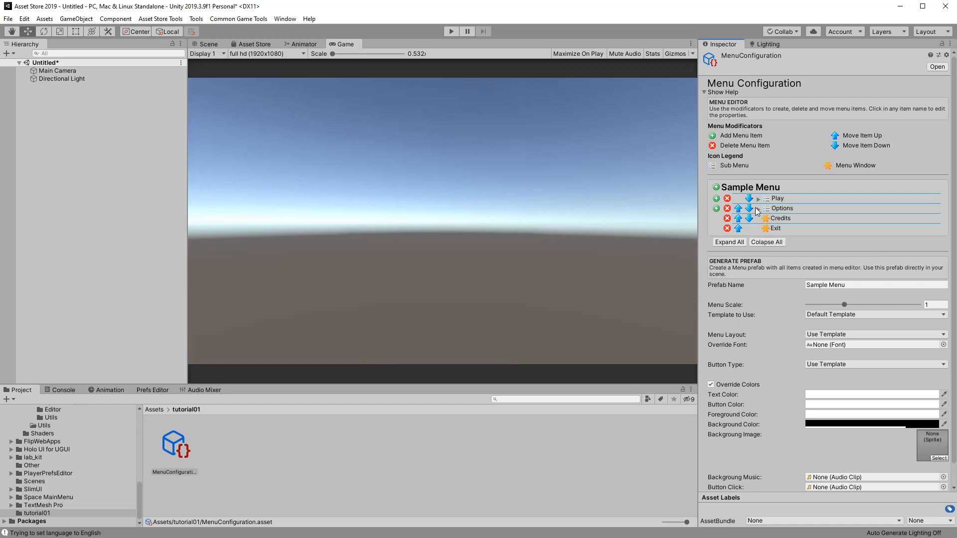
Step: Open the Credits item's properties for inspection, hide the help, and cancel the item edit
left_click(794, 217)
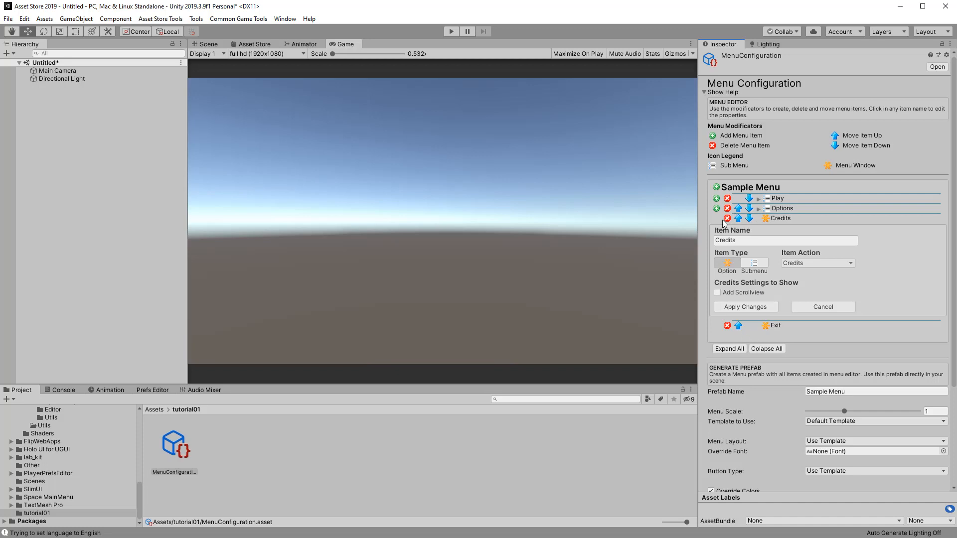
left_click(705, 92)
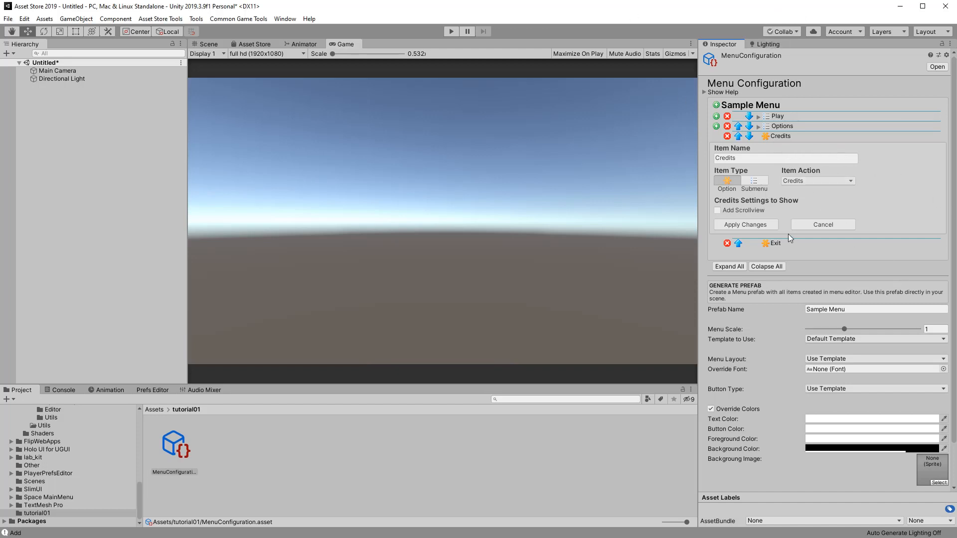
left_click(823, 225)
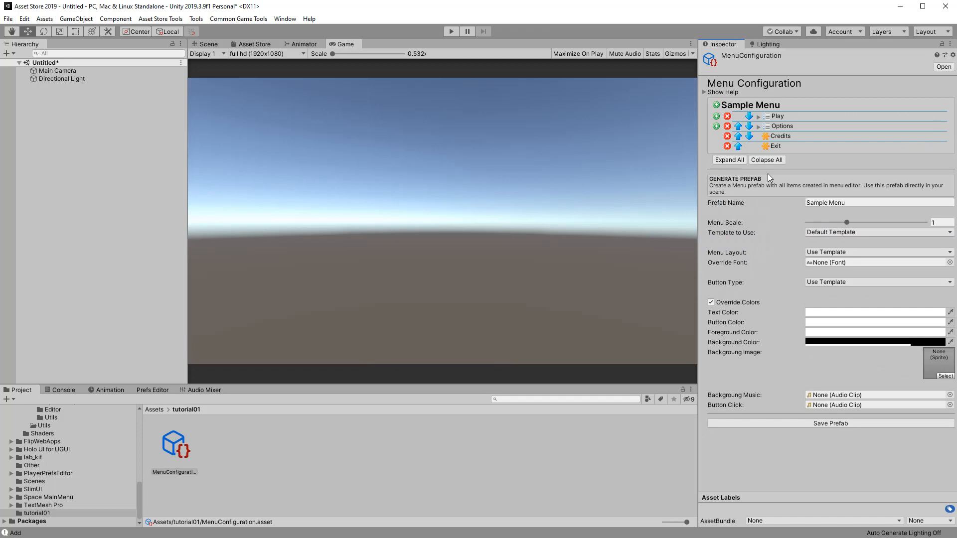
Step: Expand, collapse and re-expand all branches of the Sample Menu tree
left_click(728, 160)
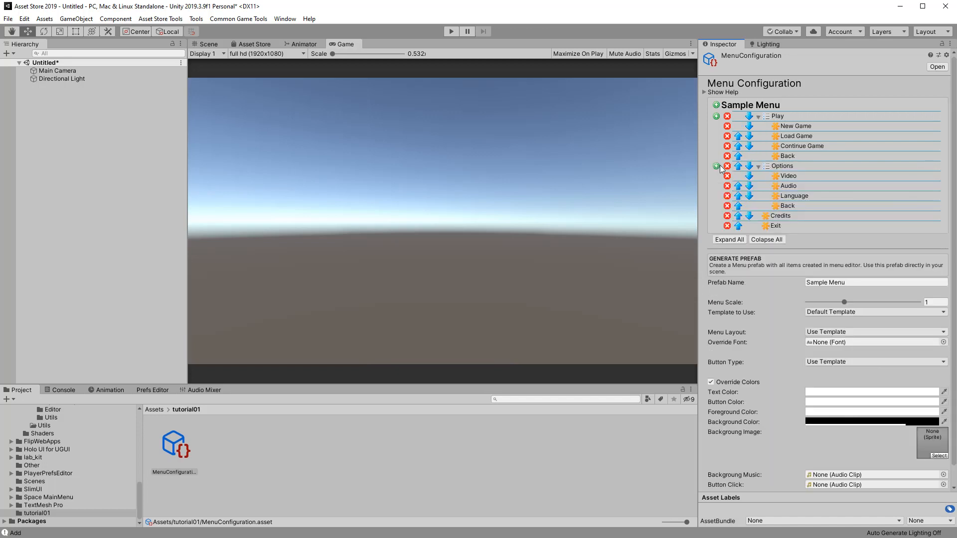
left_click(771, 240)
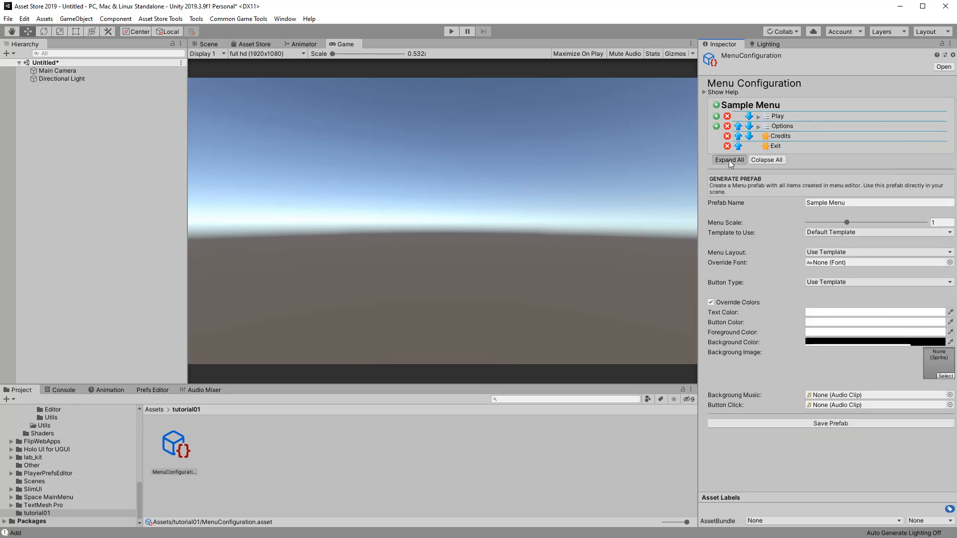
left_click(729, 160)
Step: Show the menu editor help and add an option named NEW ITEM at the root of the collapsed Sample Menu
left_click(704, 92)
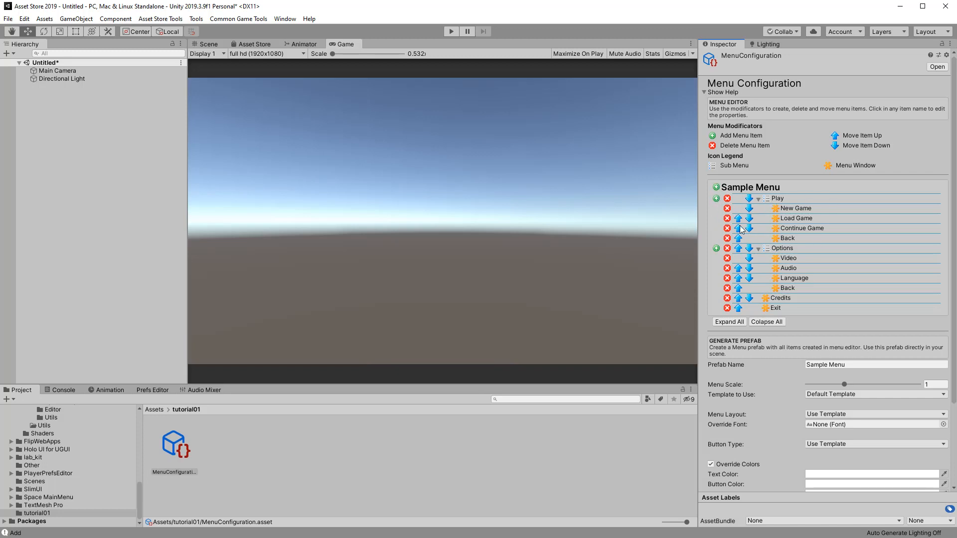
left_click(765, 323)
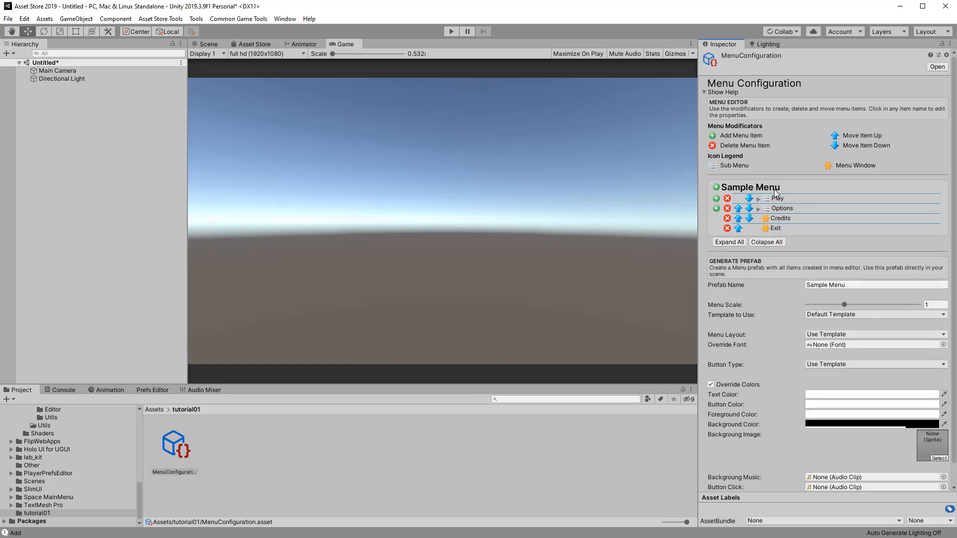
left_click(716, 187)
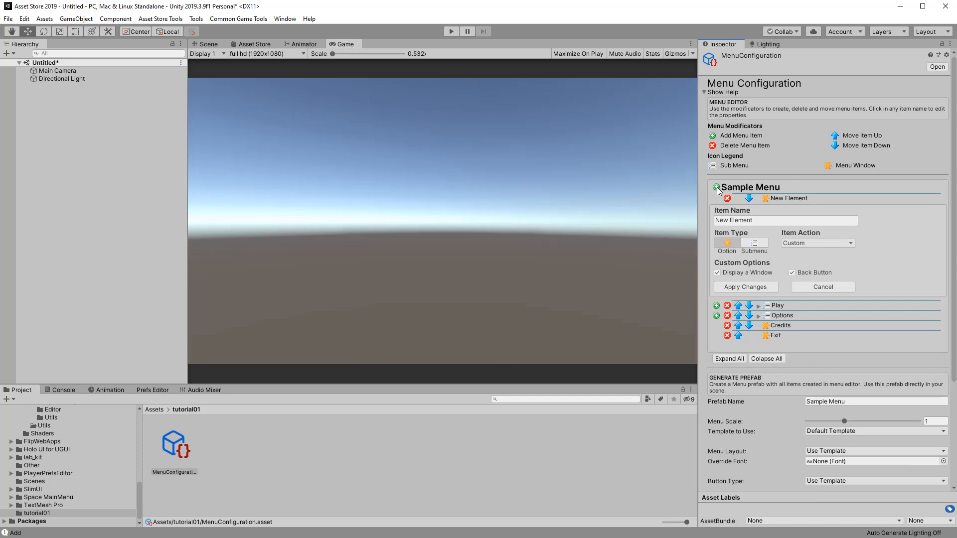
left_click(771, 221)
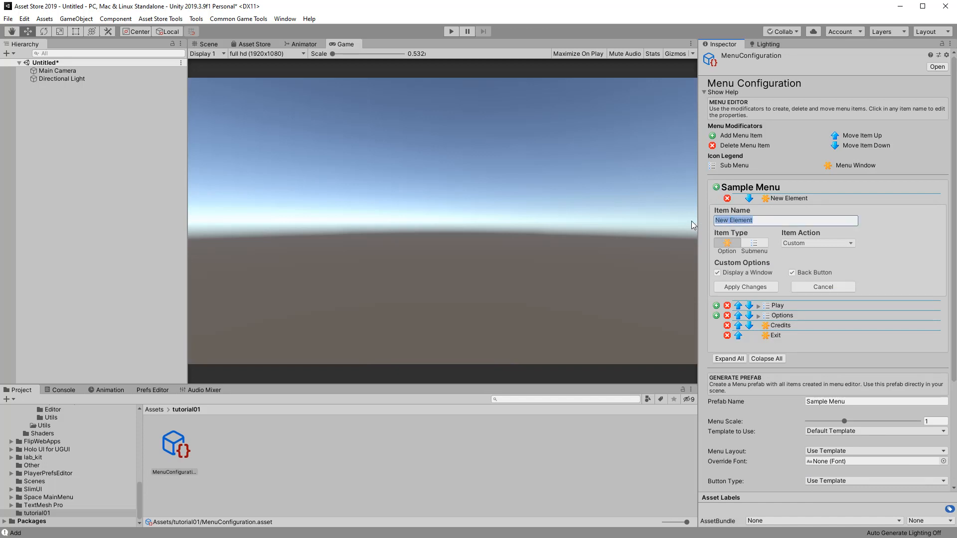
type("NEW ITEM")
left_click(753, 288)
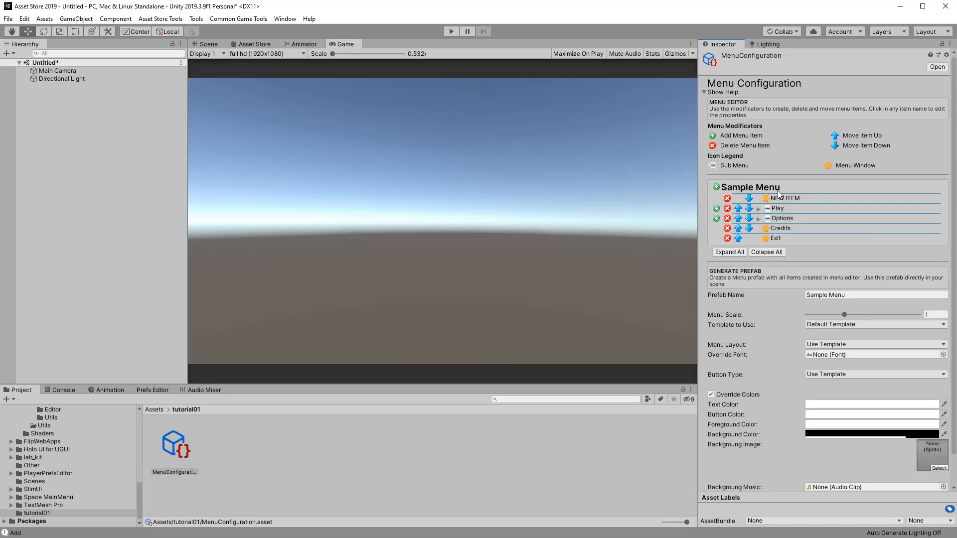
Step: Move NEW ITEM down the Sample Menu to just below Credits and delete it
left_click(749, 199)
left_click(749, 210)
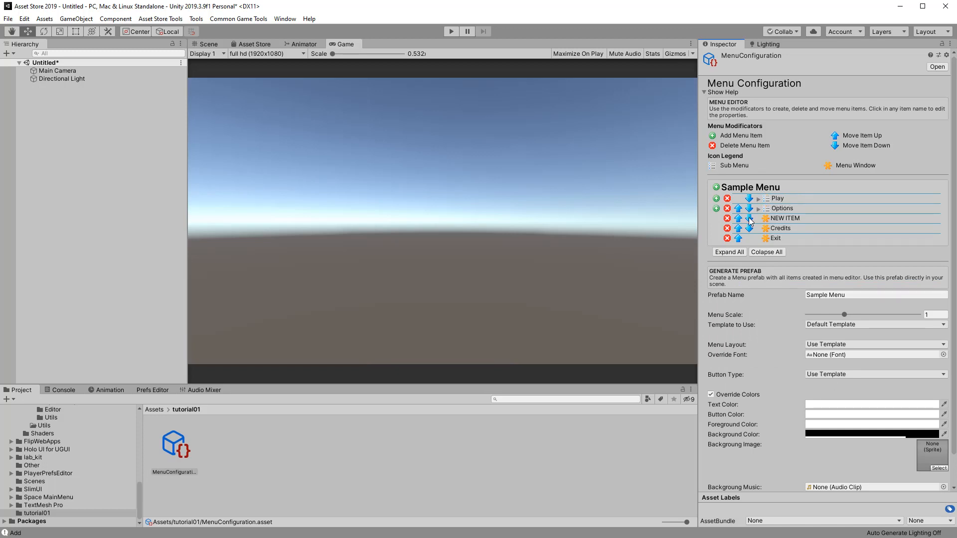
left_click(750, 220)
left_click(727, 229)
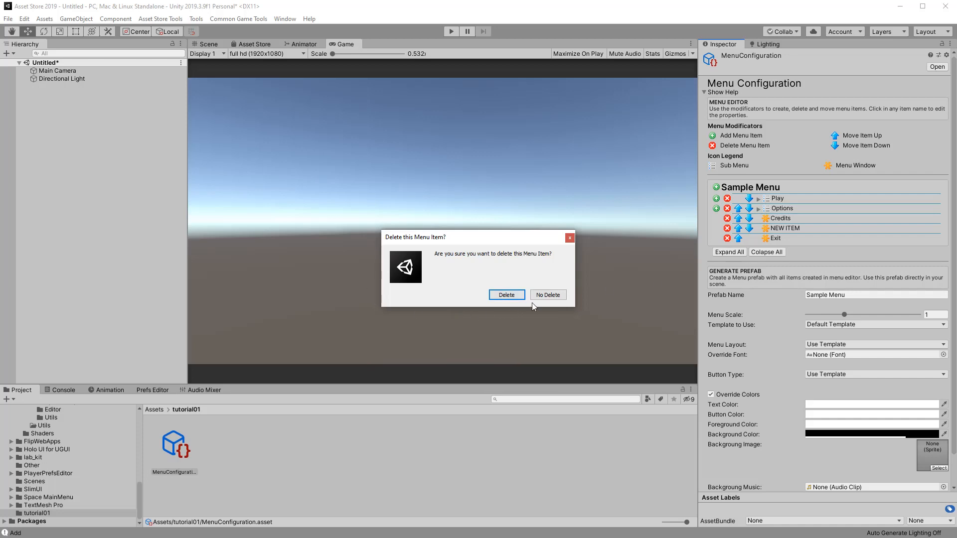
left_click(507, 294)
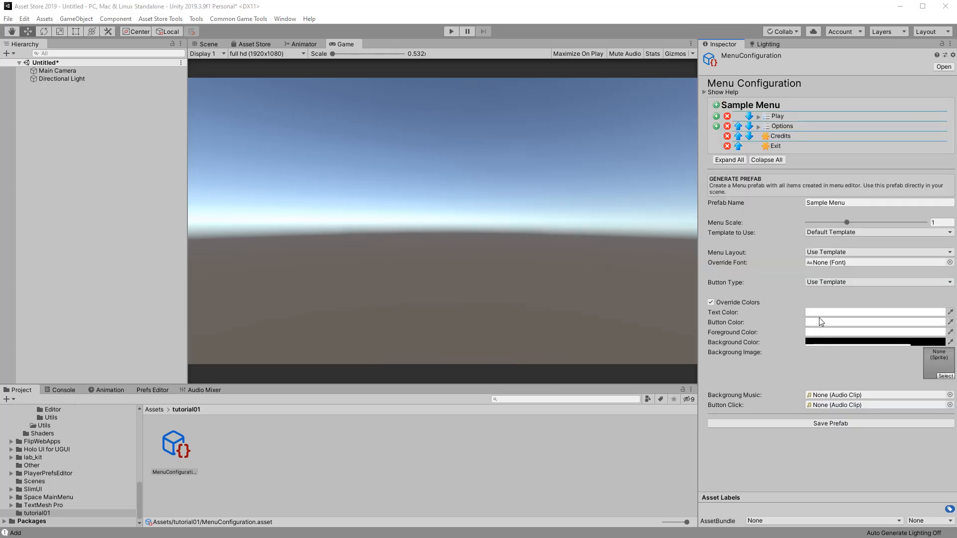
Step: Add a root-level item named NEW ITEM to the Sample Menu with the item type Submenu
left_click(718, 106)
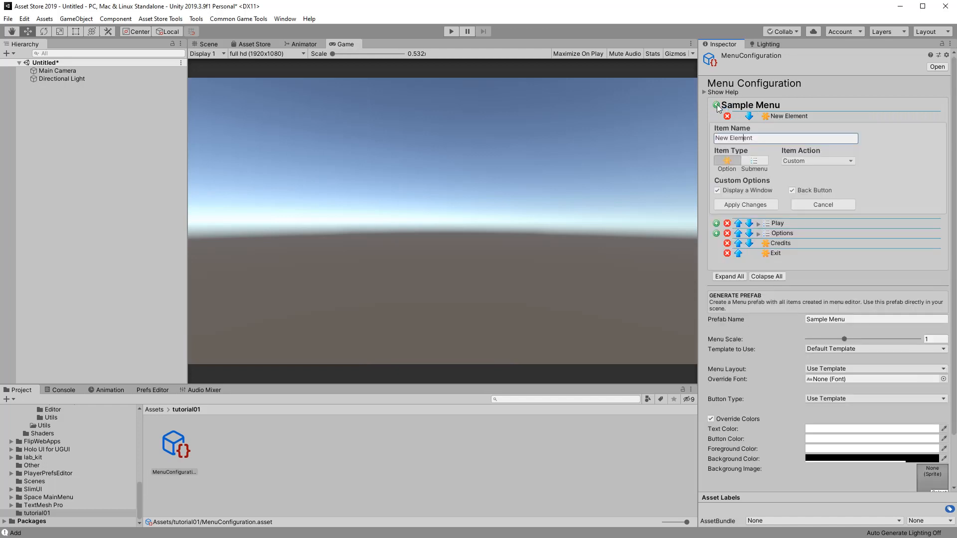
left_click(770, 139)
type("NEW ITEM")
left_click(754, 164)
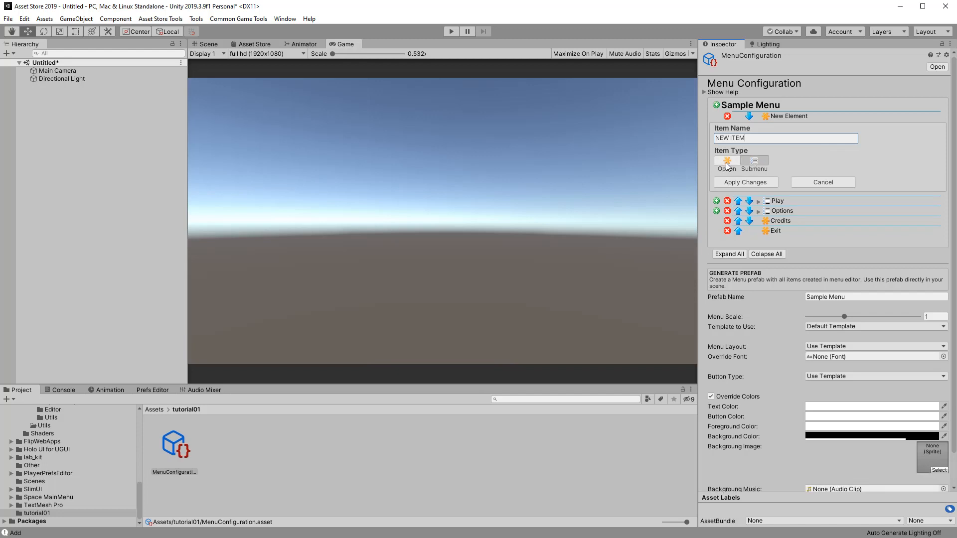
left_click(727, 163)
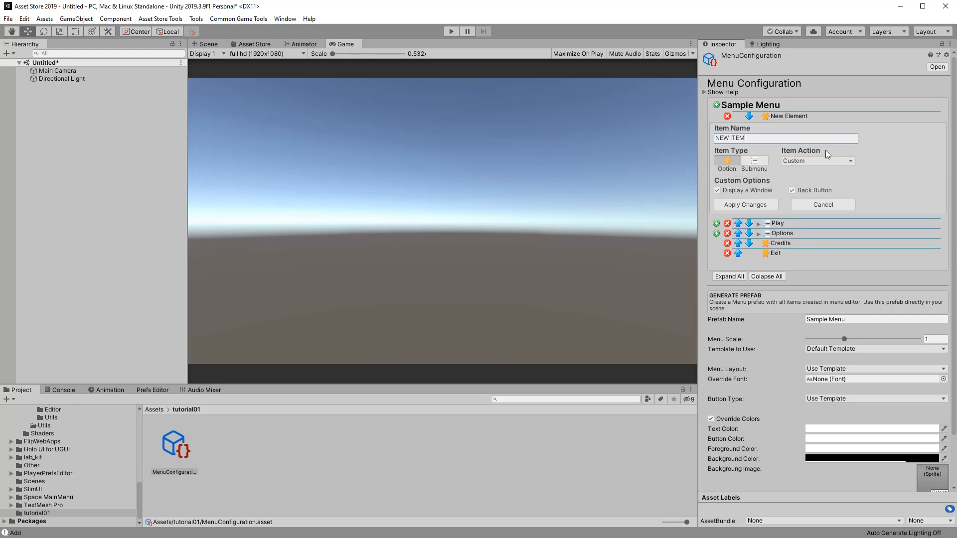
left_click(755, 162)
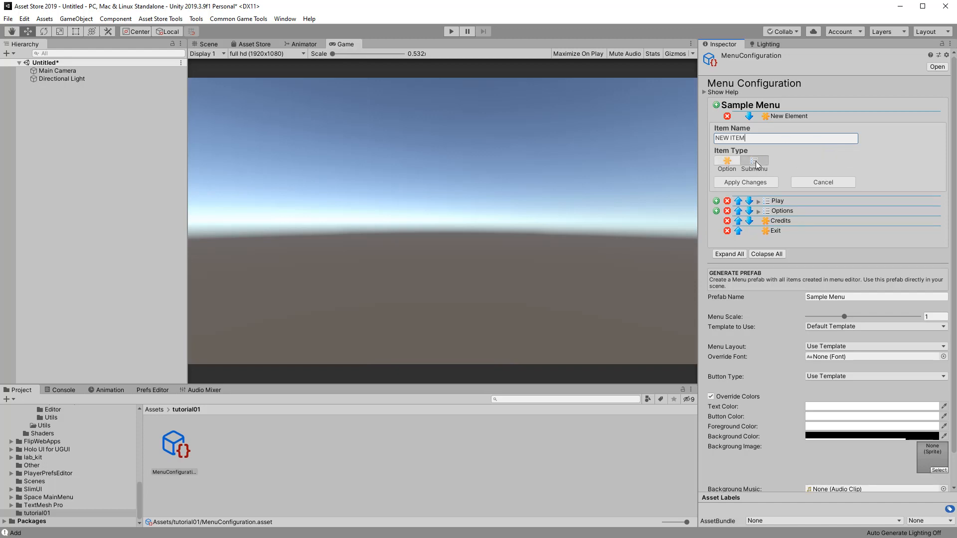
left_click(747, 181)
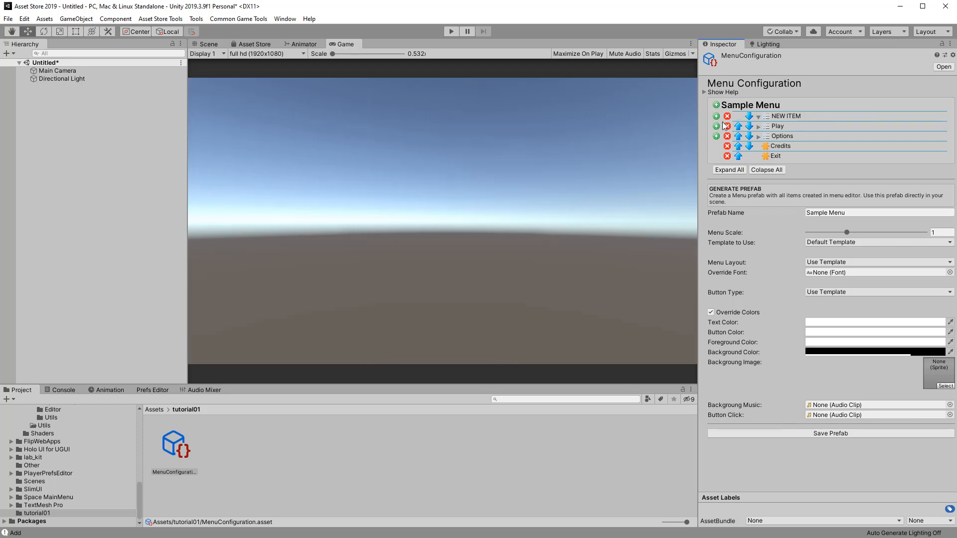
Step: Convert the NEW ITEM submenu to an Option and delete the item from the Sample Menu
left_click(785, 116)
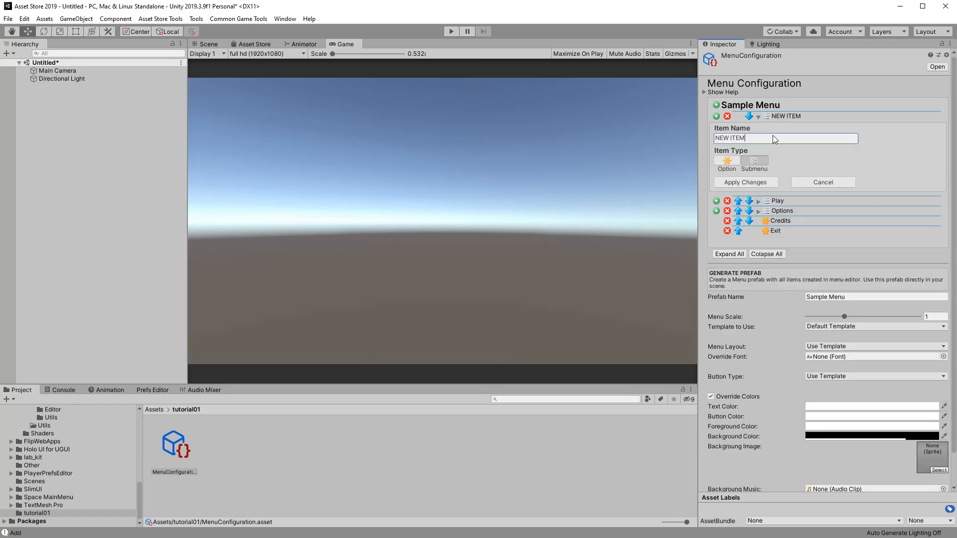
left_click(735, 166)
left_click(745, 205)
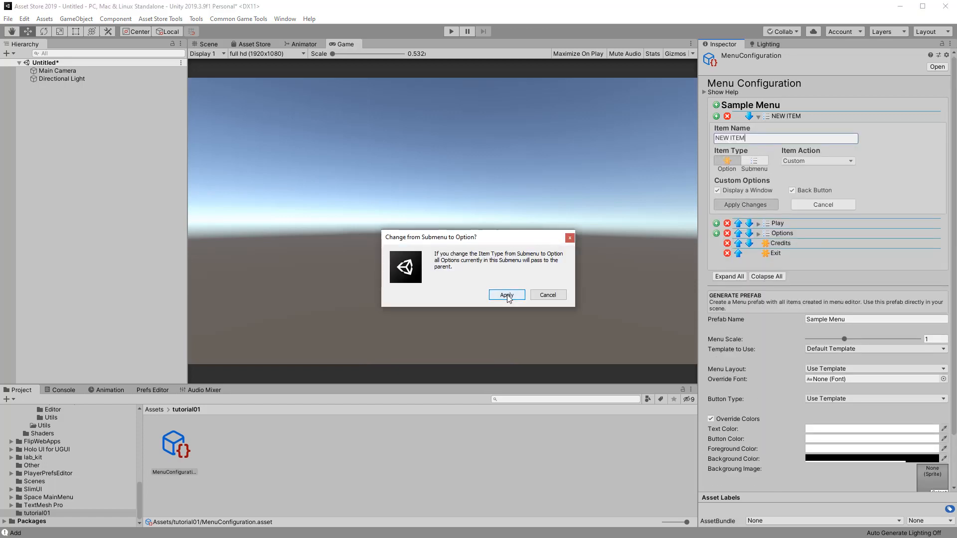
left_click(506, 295)
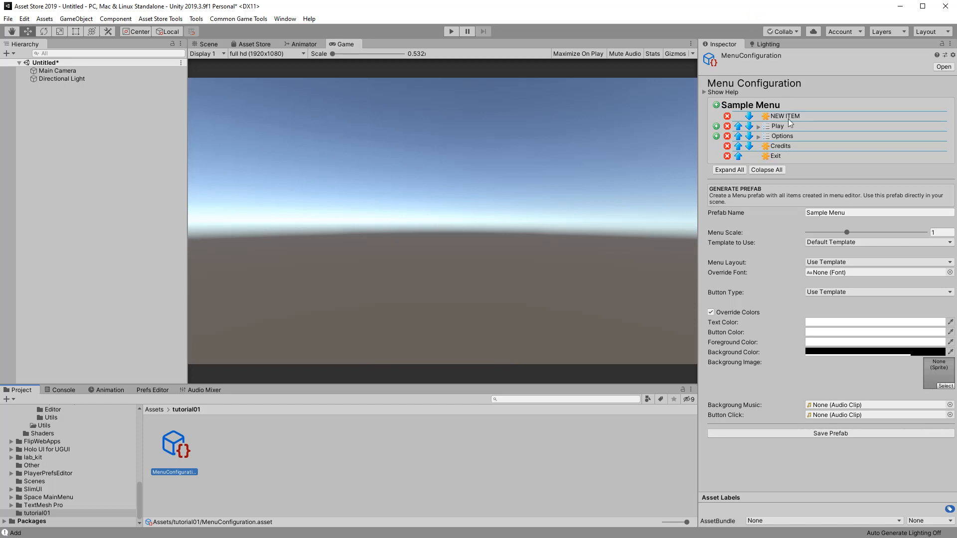
left_click(727, 116)
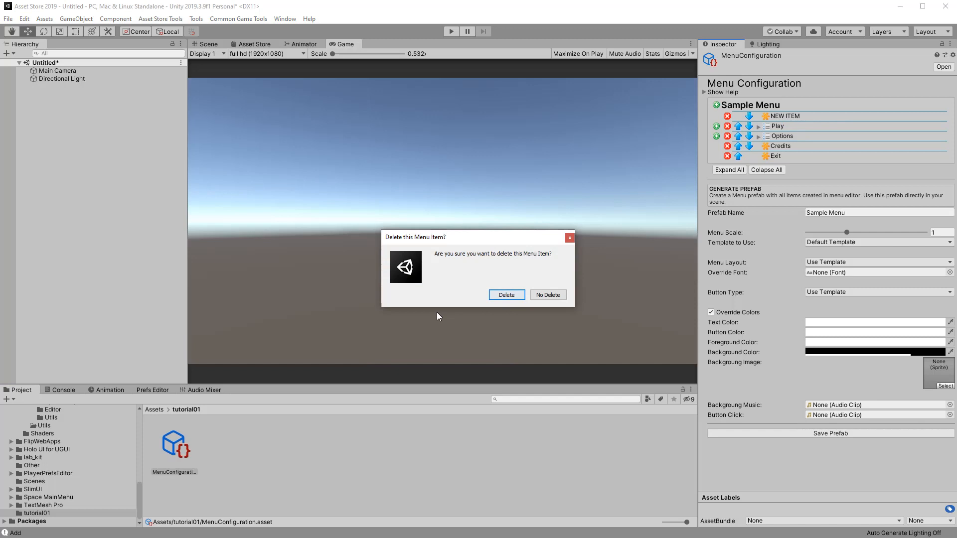
left_click(506, 295)
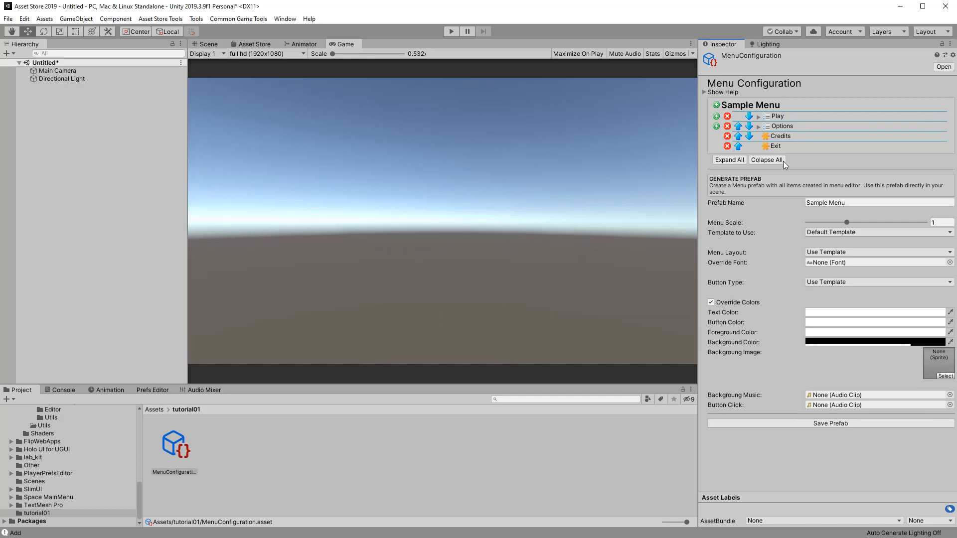
Step: Expand the whole menu tree and open the Video item to review its available item actions
left_click(737, 160)
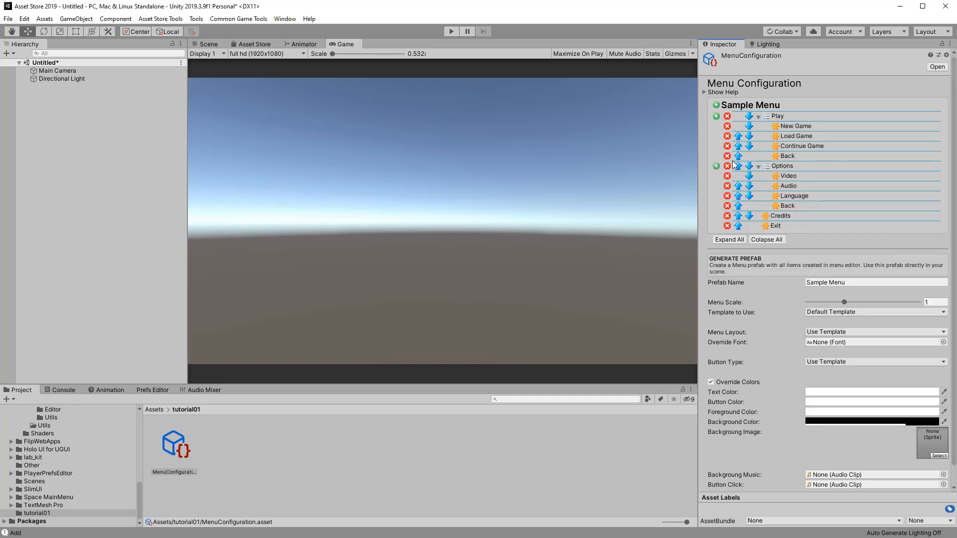
left_click(801, 175)
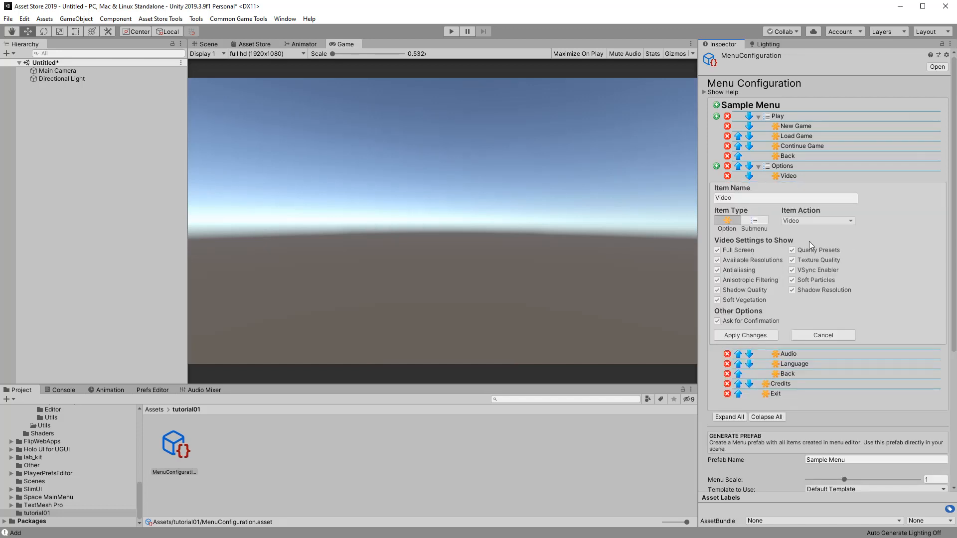
left_click(816, 221)
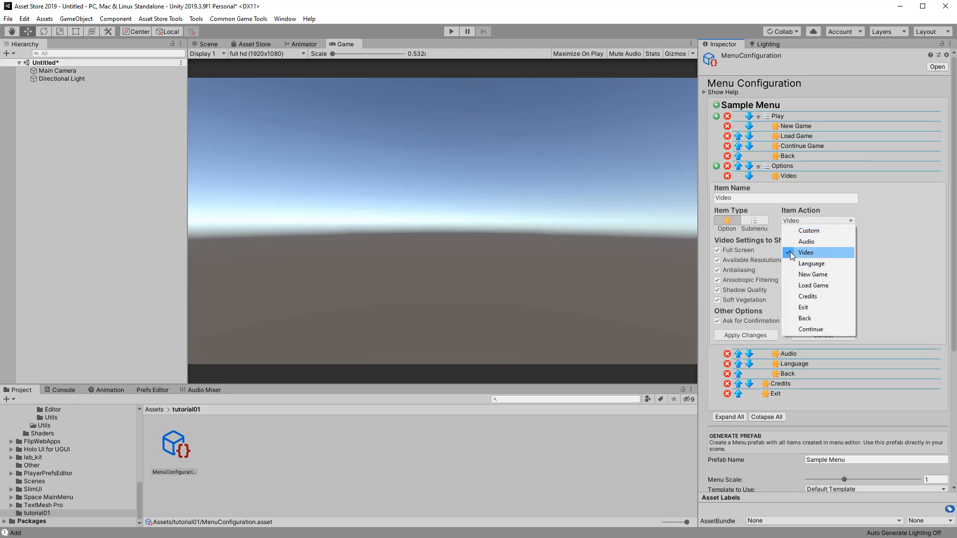
left_click(907, 229)
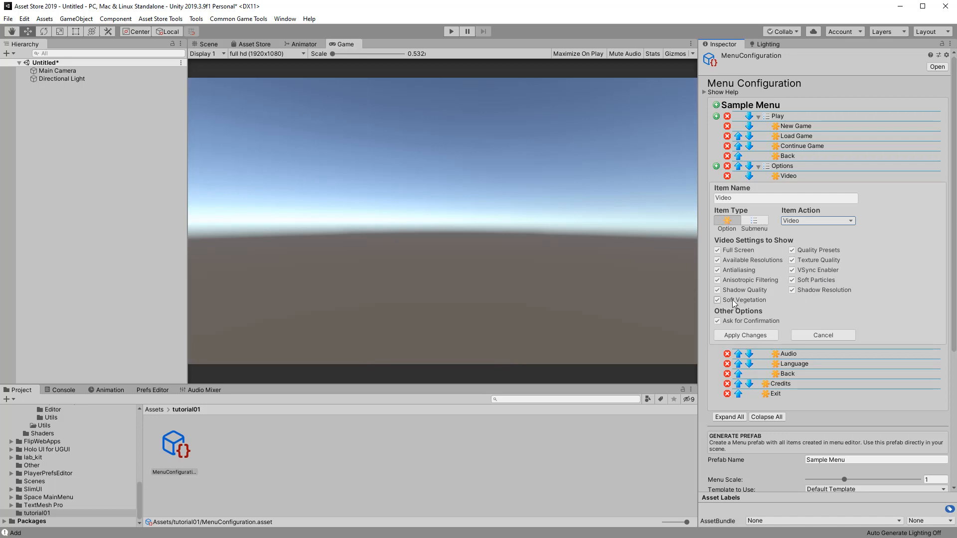
Step: Try hiding the Video settings from Full Screen through Soft Vegetation and Quality Presets through VSync Enabler, and enable them all again
left_click(718, 251)
left_click(718, 261)
left_click(718, 271)
left_click(718, 281)
left_click(718, 290)
left_click(718, 301)
left_click(793, 251)
left_click(793, 261)
left_click(793, 271)
left_click(795, 270)
left_click(795, 259)
left_click(792, 251)
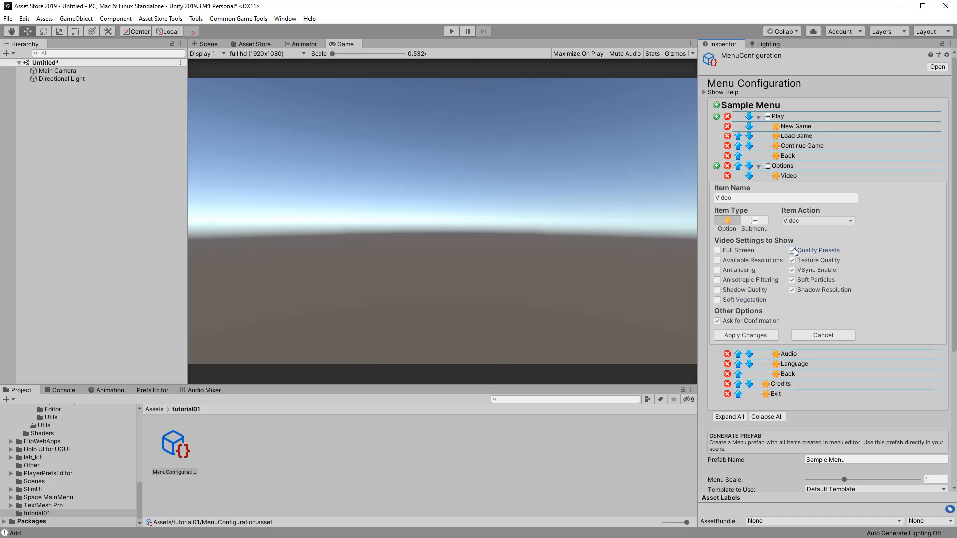
left_click(718, 301)
left_click(718, 290)
left_click(718, 281)
left_click(718, 271)
left_click(718, 261)
left_click(719, 251)
Step: Disable Shadow Resolution, Shadow Quality and Soft Vegetation in the Video item's settings to show, and apply the changes
left_click(793, 290)
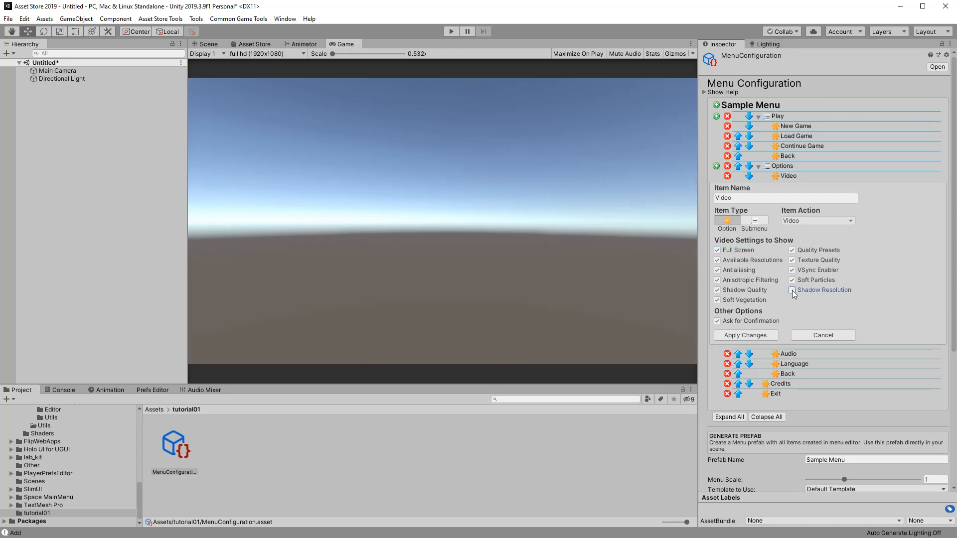
left_click(718, 291)
left_click(718, 300)
left_click(745, 336)
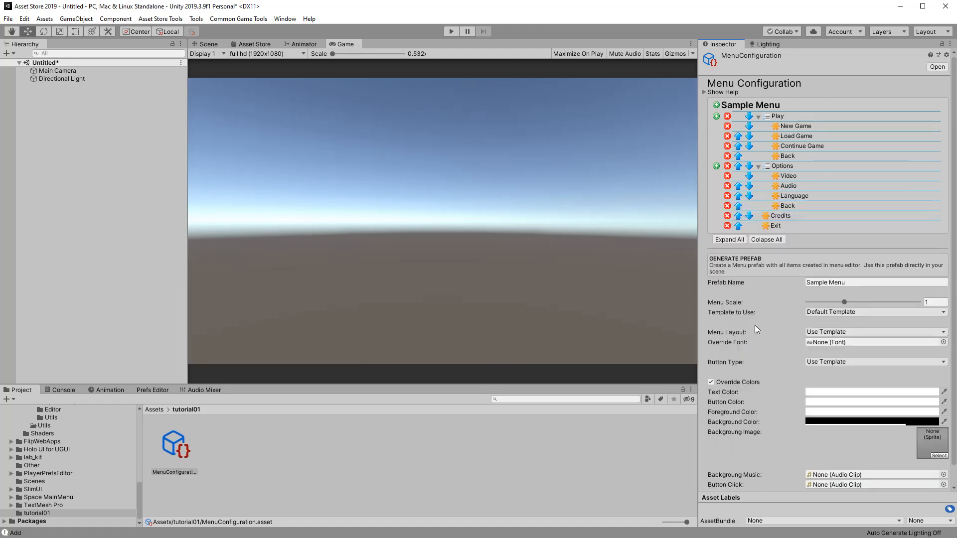
Step: Turn off Ask for Confirmation for the Audio item and apply the change
left_click(811, 186)
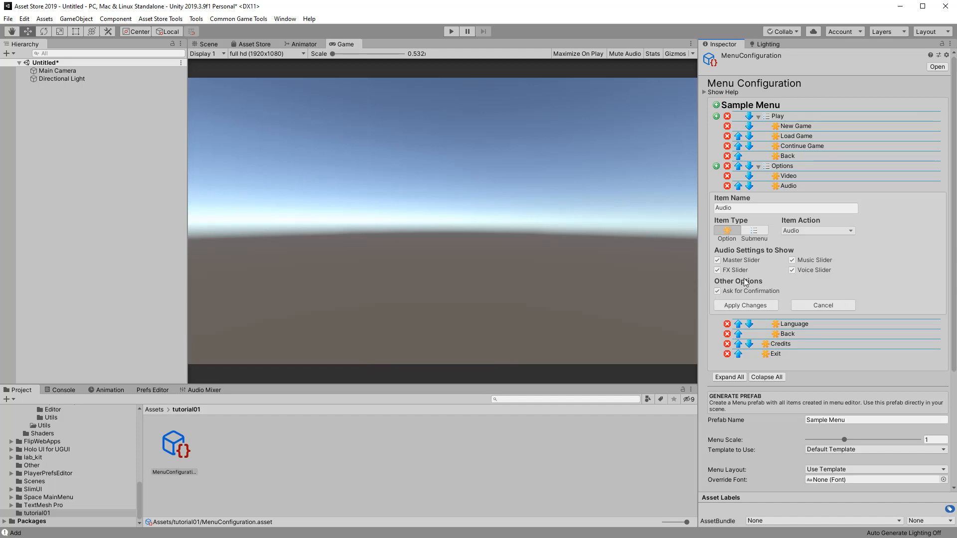
left_click(718, 292)
left_click(749, 306)
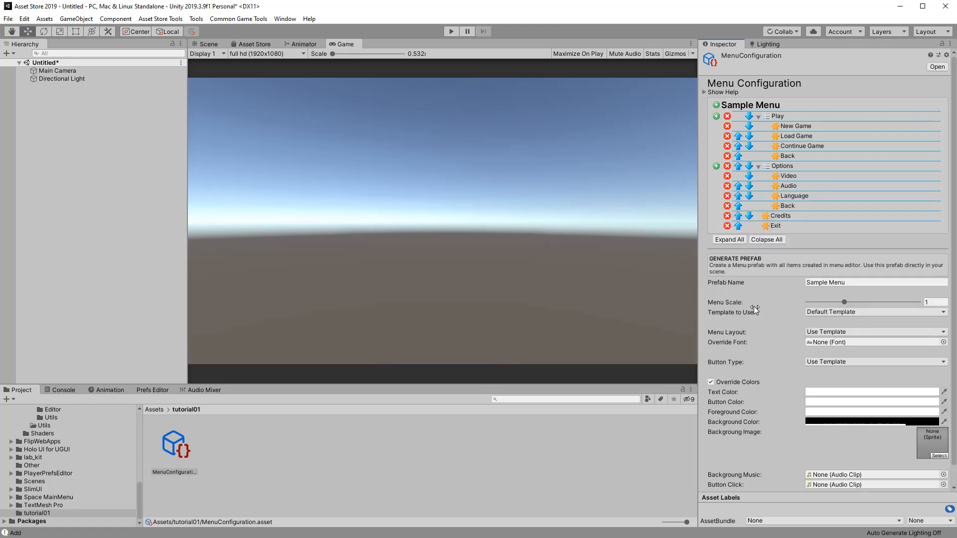
Step: Open the Language item to review its settings and available item actions, and apply the item
left_click(794, 196)
left_click(798, 240)
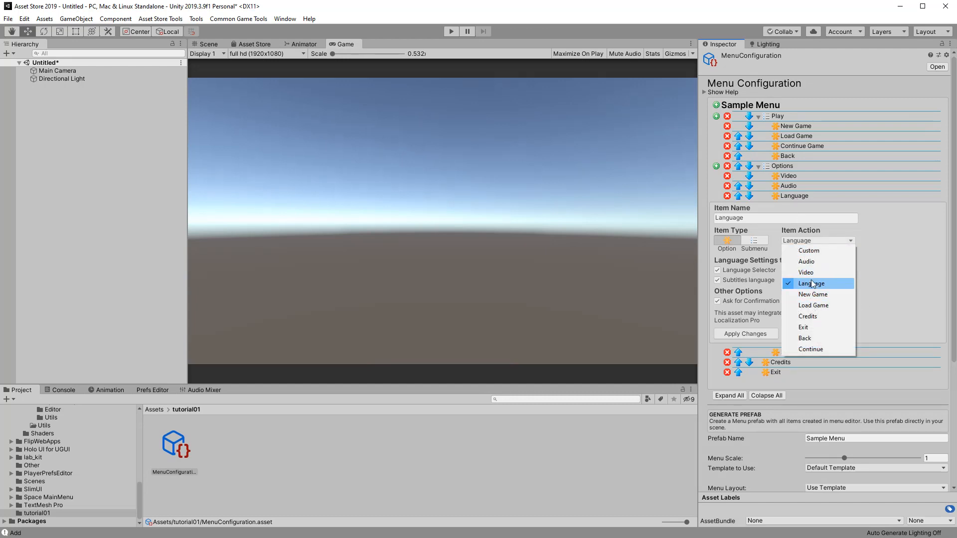
left_click(887, 240)
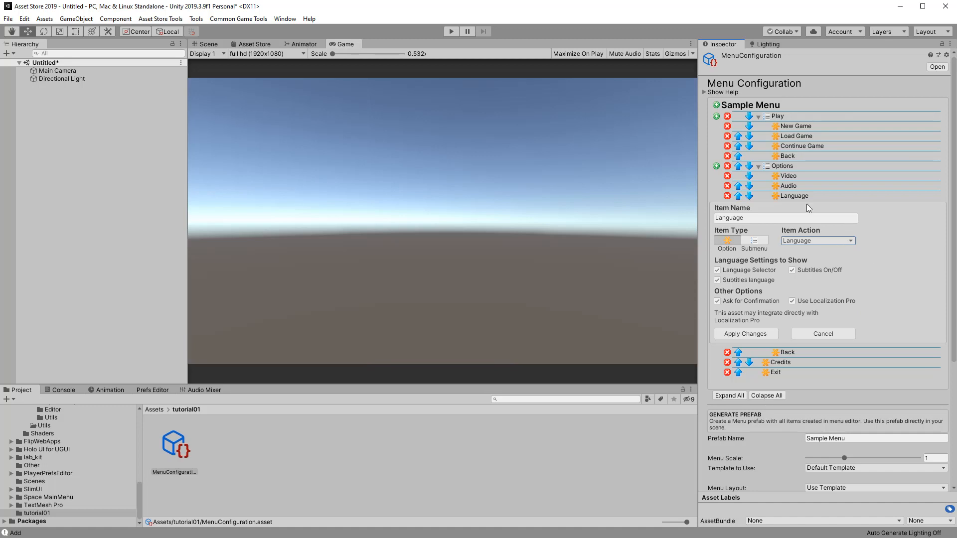
left_click(755, 333)
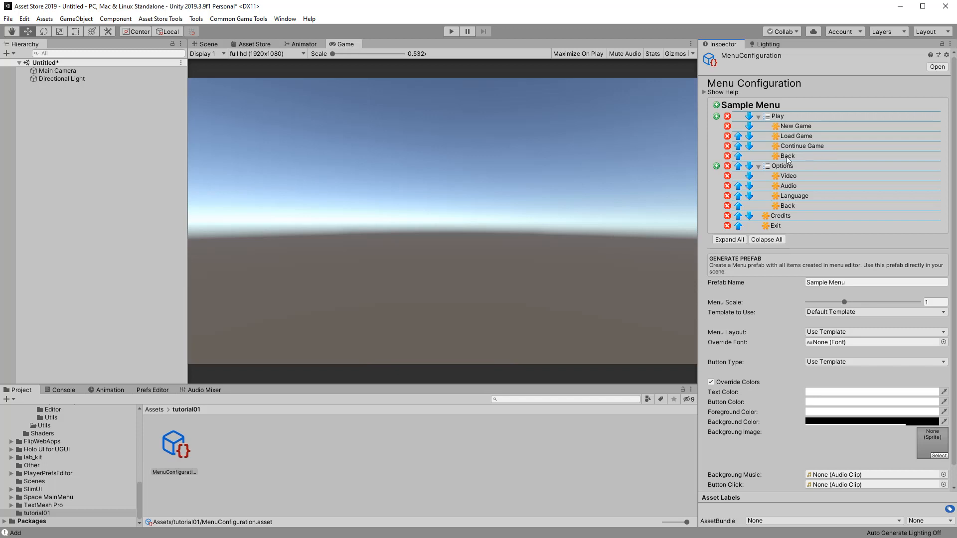
Step: Inspect the available item actions of the Back item under Play and cancel the edit
left_click(808, 155)
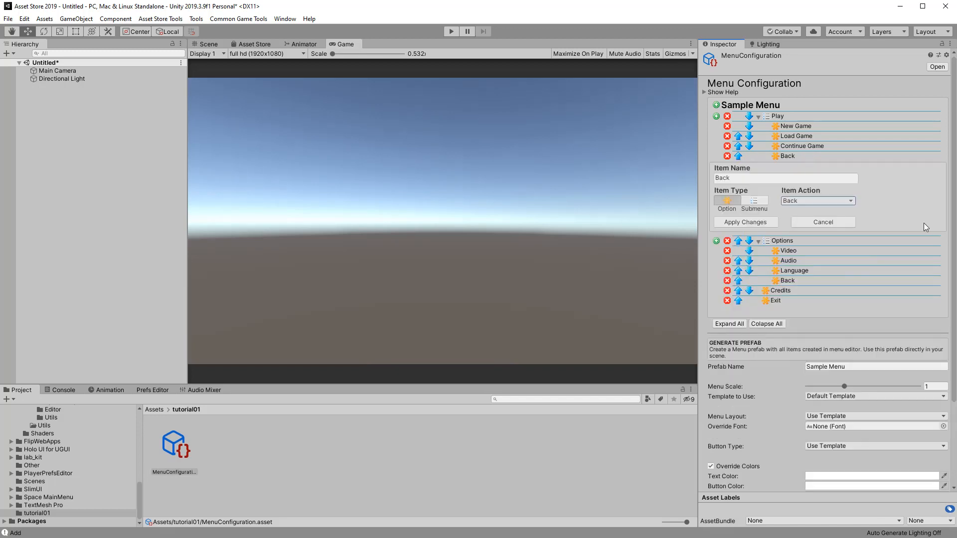
left_click(848, 201)
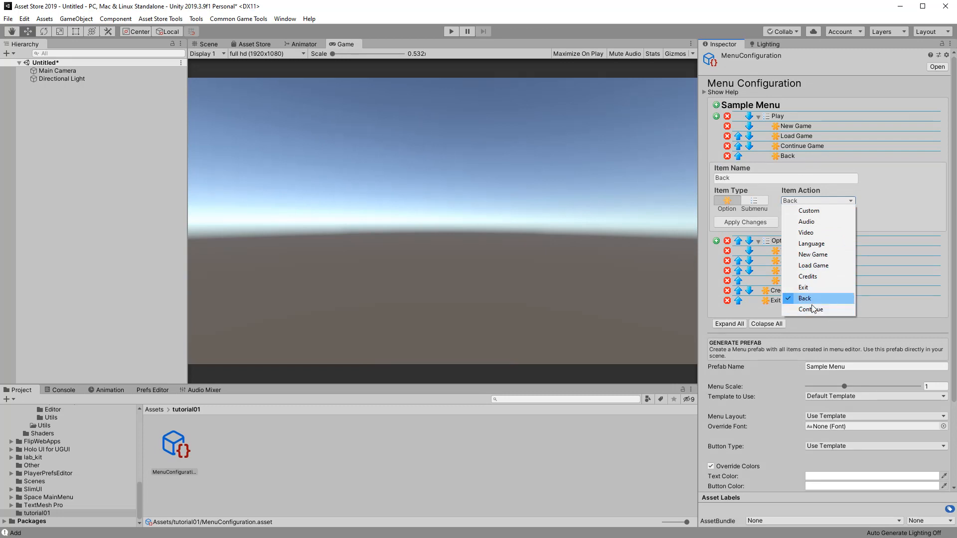
left_click(809, 154)
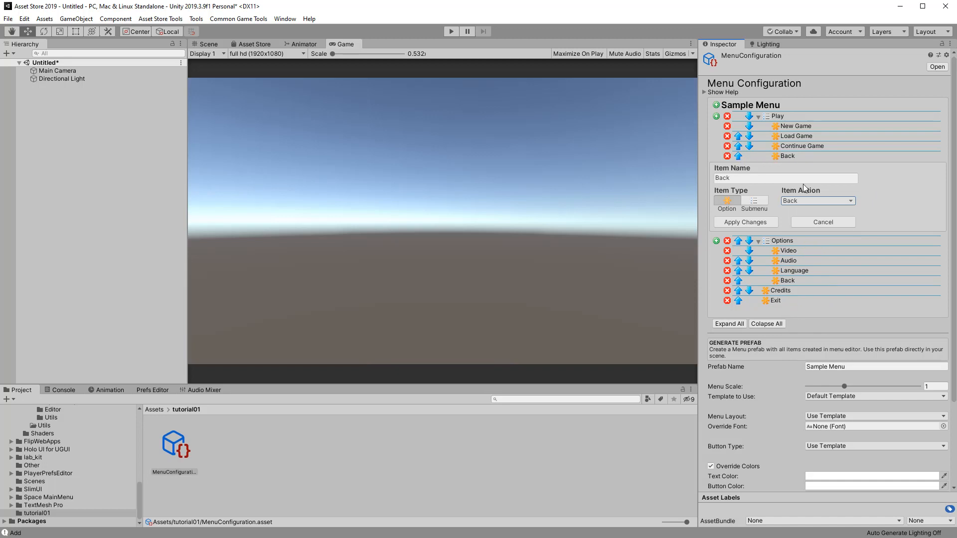
left_click(813, 222)
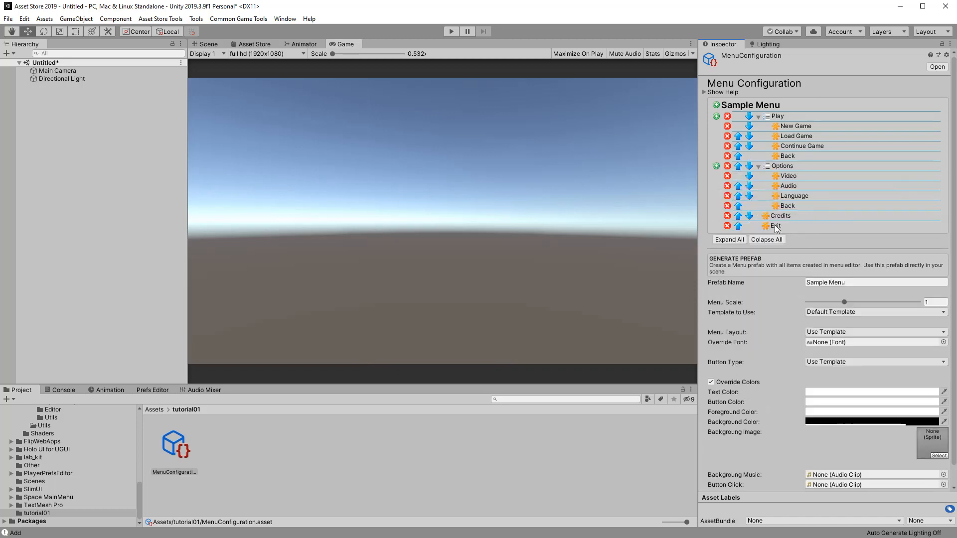
Step: Open the Exit item of the menu and inspect its available item actions and options
left_click(775, 226)
left_click(810, 270)
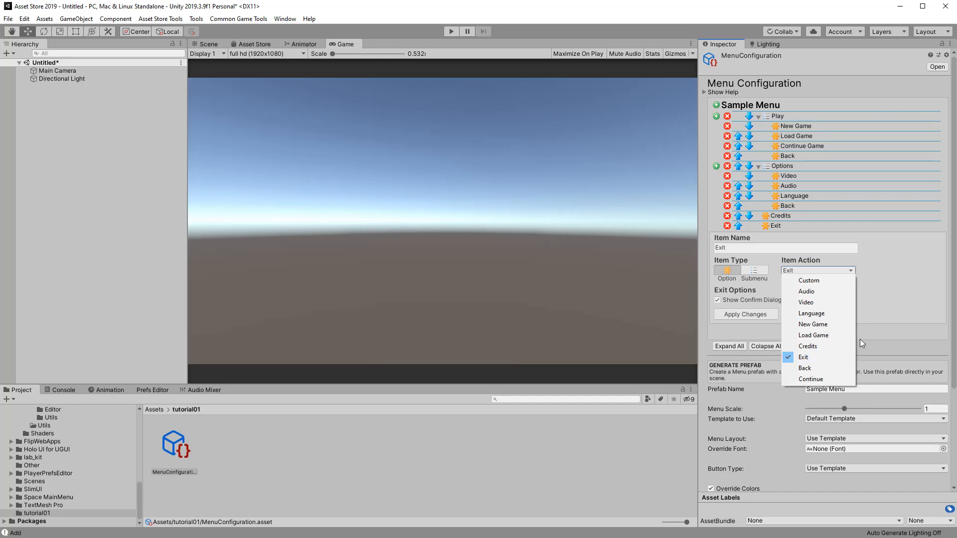
left_click(879, 291)
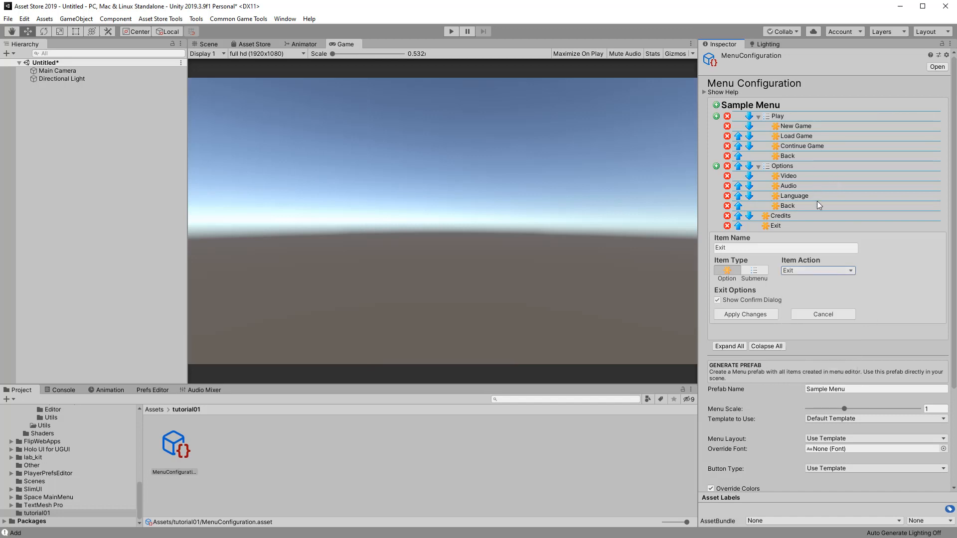
Step: Turn on Add Scrollview for the Credits item, raise its scroll speed slightly, and apply the changes
left_click(782, 217)
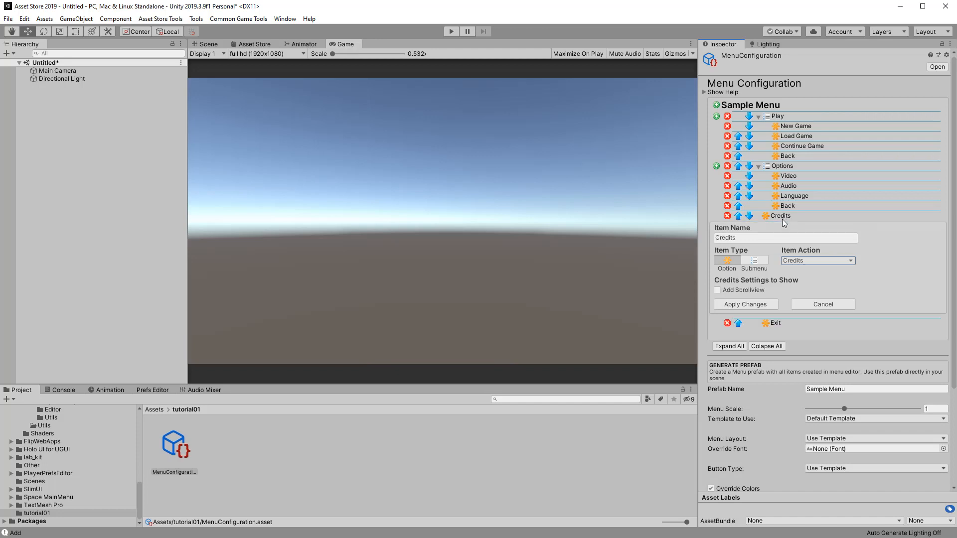
left_click(812, 261)
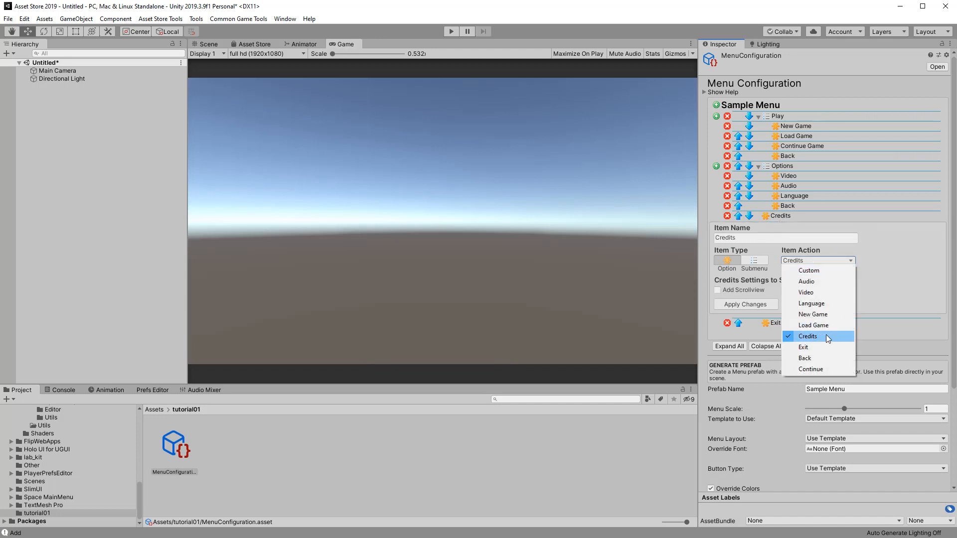
left_click(891, 276)
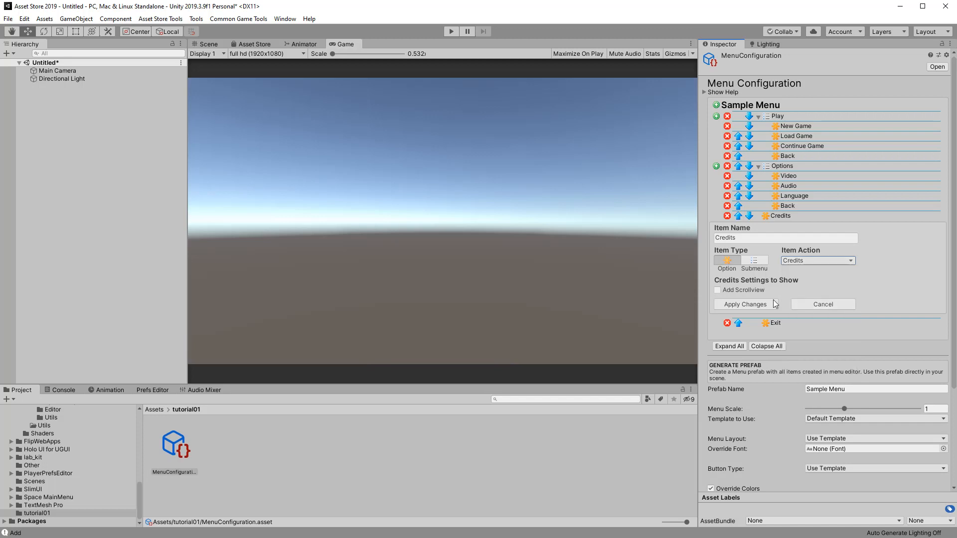
left_click(717, 291)
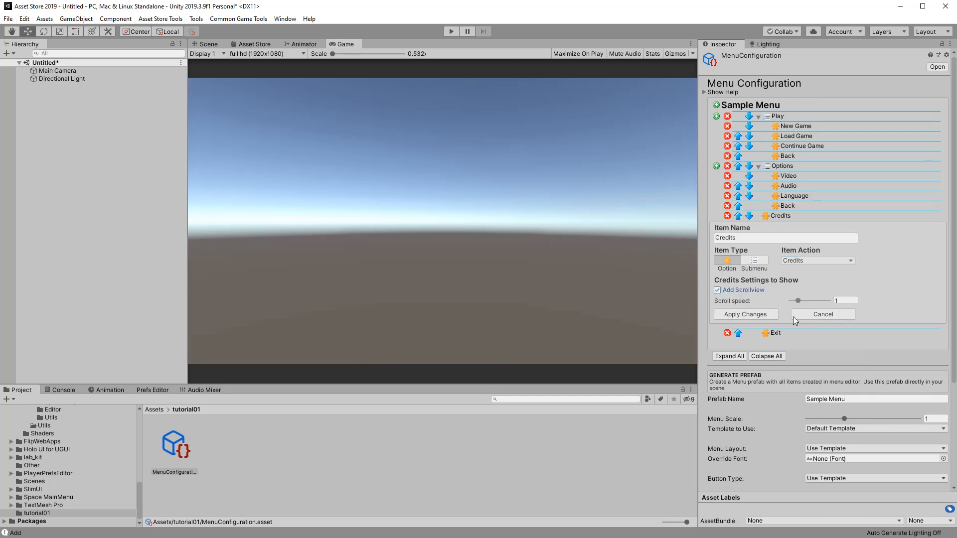
left_click_drag(798, 301, 805, 301)
left_click(764, 313)
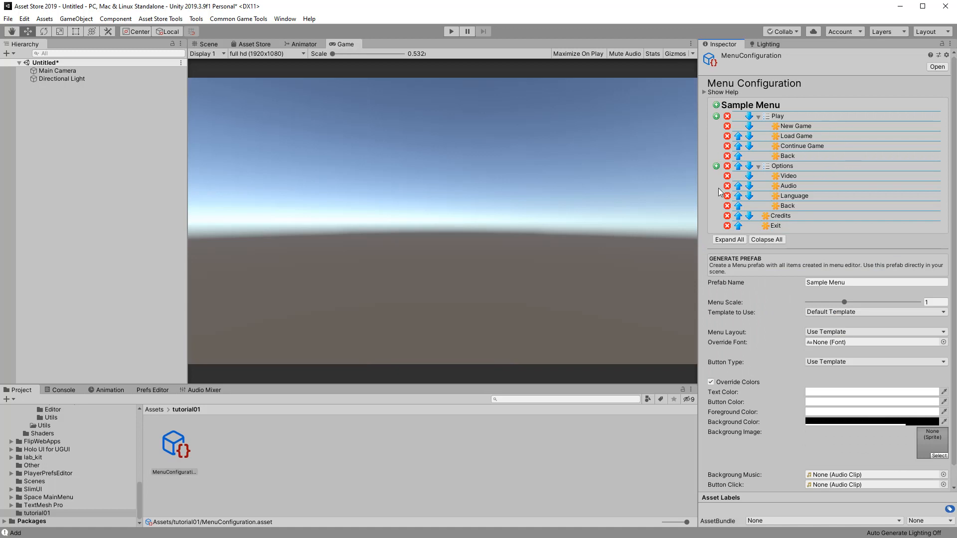
Step: Review the New Game item's available actions and options, and apply the item
left_click(798, 126)
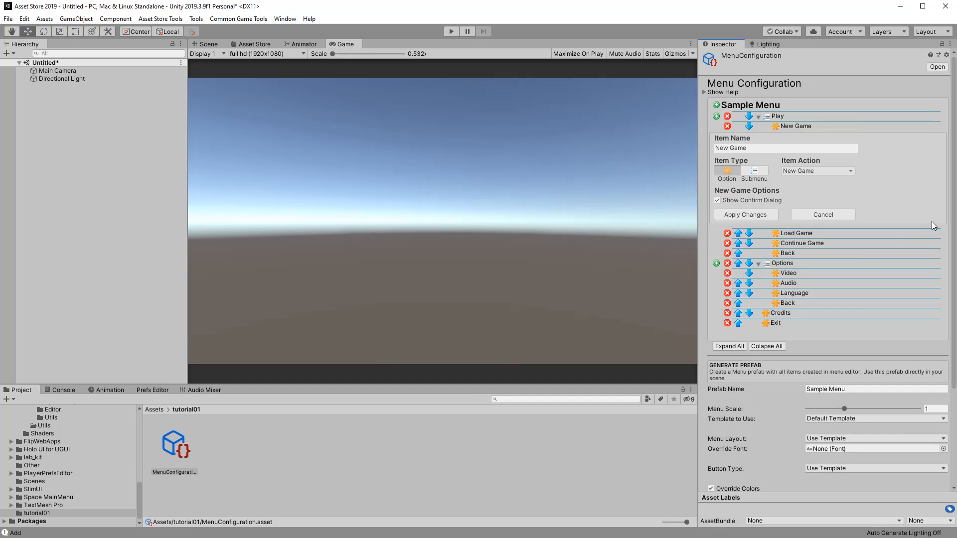
left_click(836, 170)
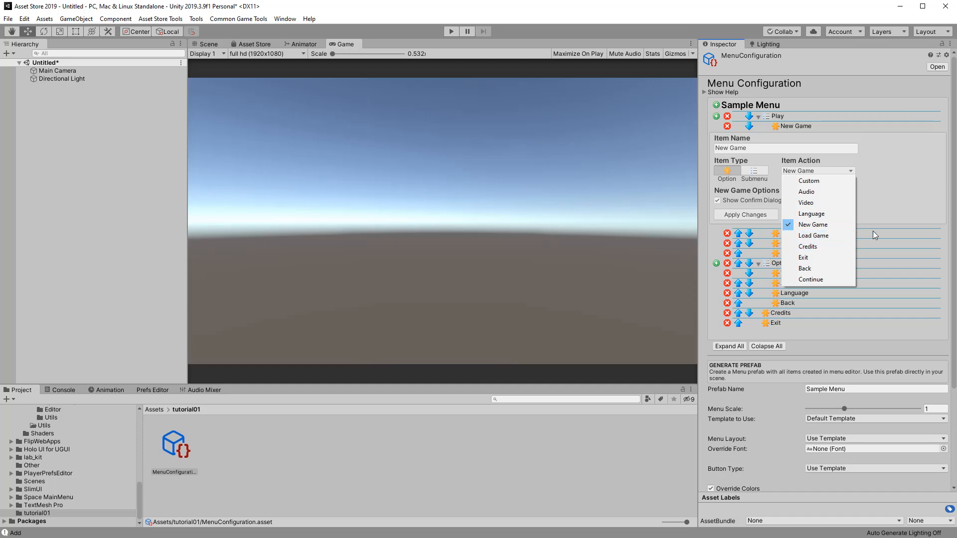
left_click(896, 199)
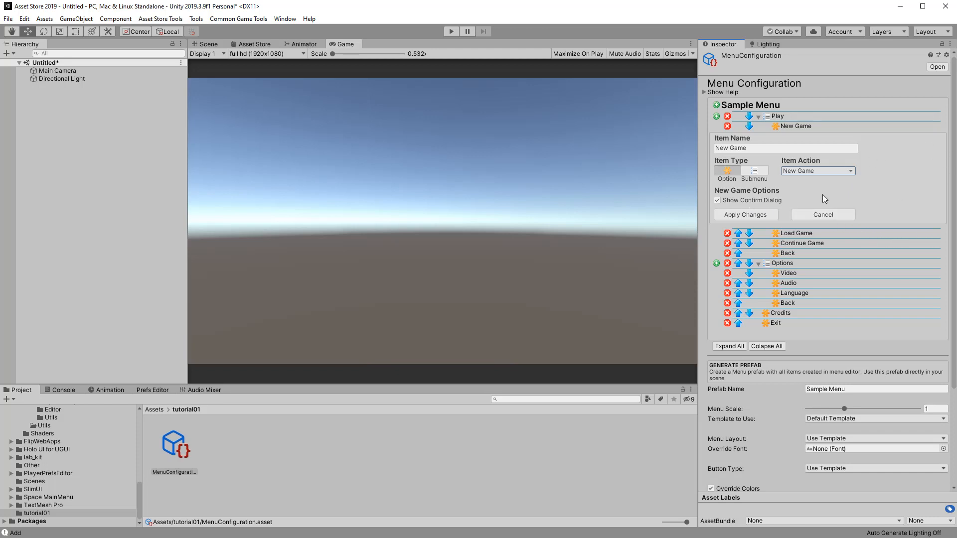
left_click(759, 216)
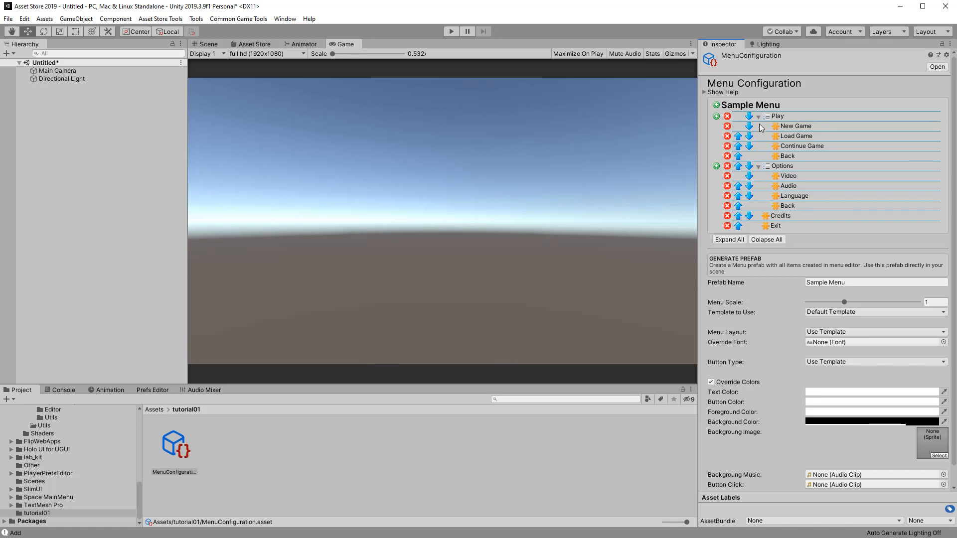
Step: Collapse the menu tree and add a new top-level item named More Games with the Custom action
left_click(767, 240)
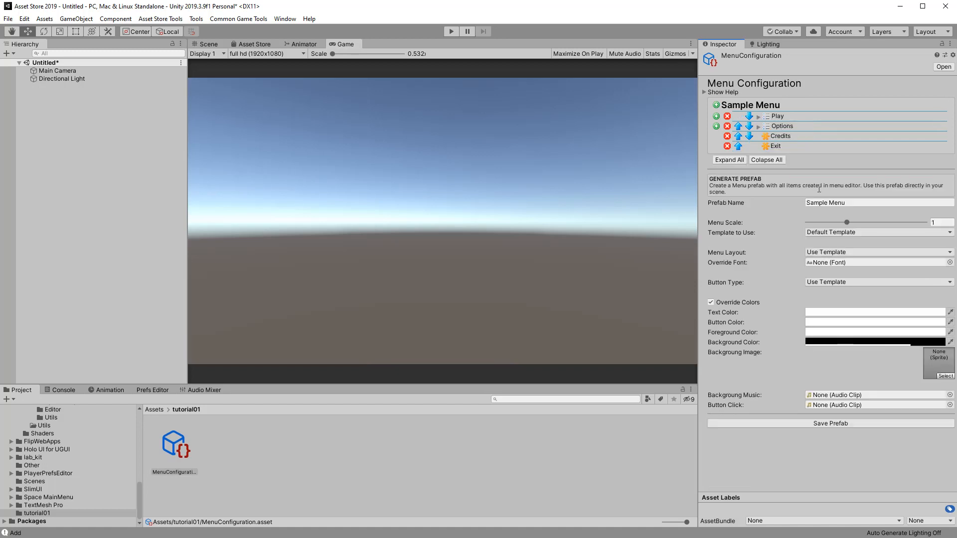
left_click(717, 105)
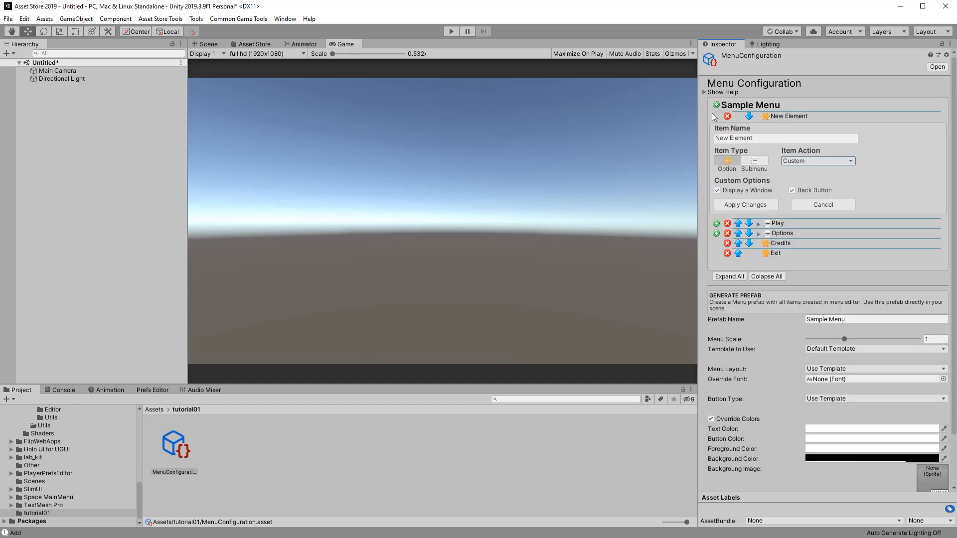
left_click(761, 139)
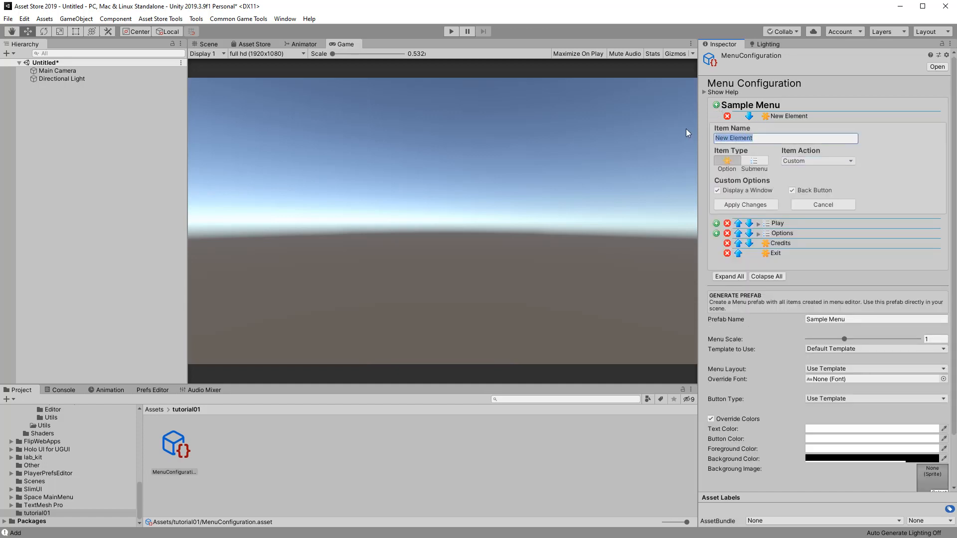
type("More Games")
left_click(745, 205)
Step: Move the More Games item down between Credits and Exit, and review and apply its custom options
left_click(800, 116)
left_click(750, 116)
left_click(749, 117)
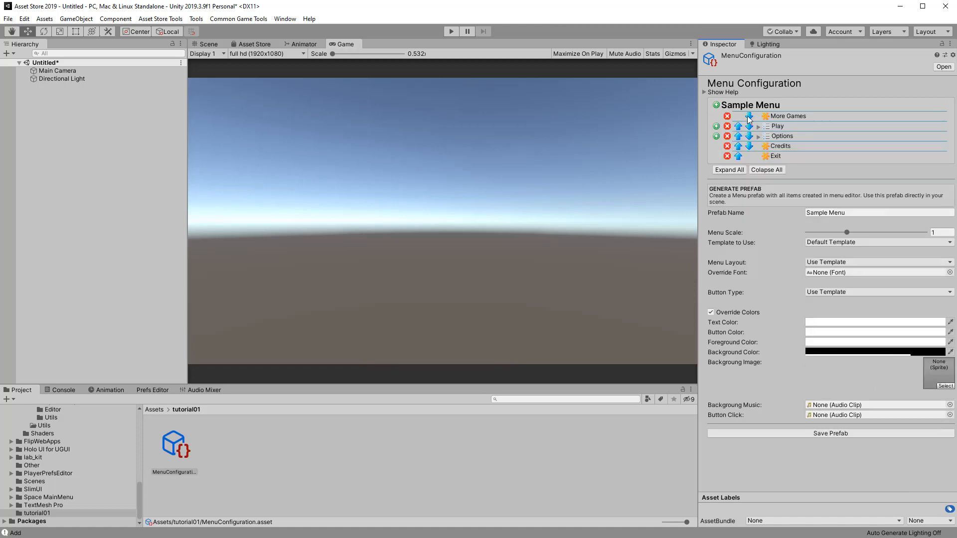
left_click(749, 117)
left_click(749, 127)
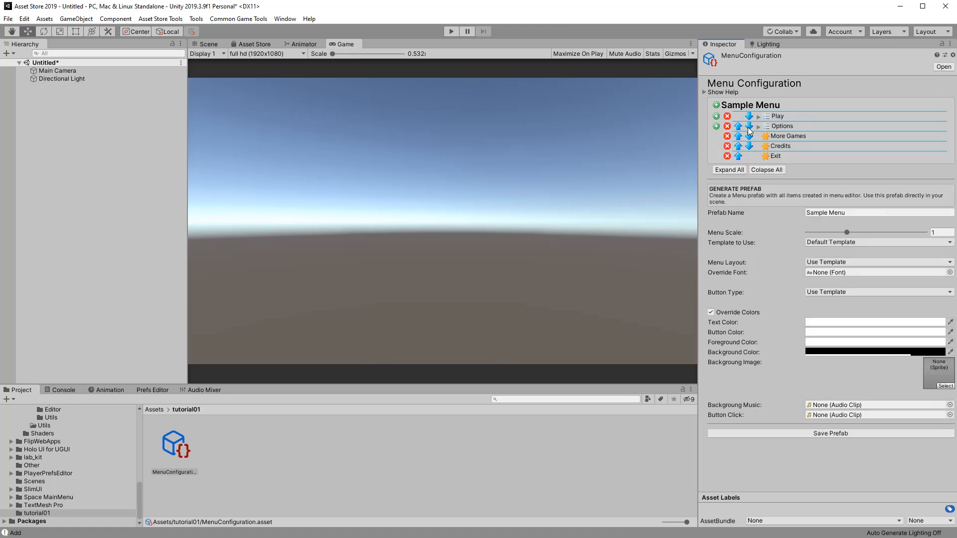
left_click(749, 136)
left_click(782, 145)
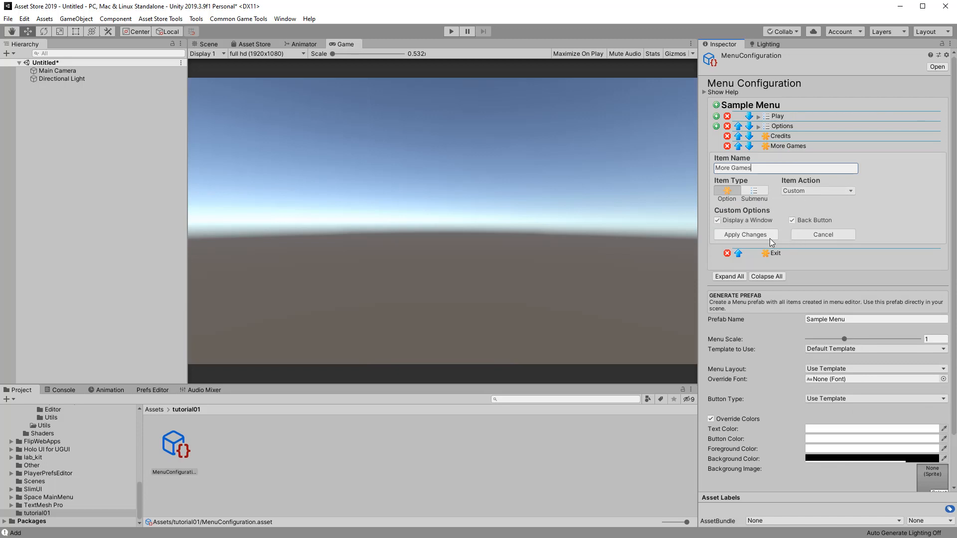
left_click(753, 235)
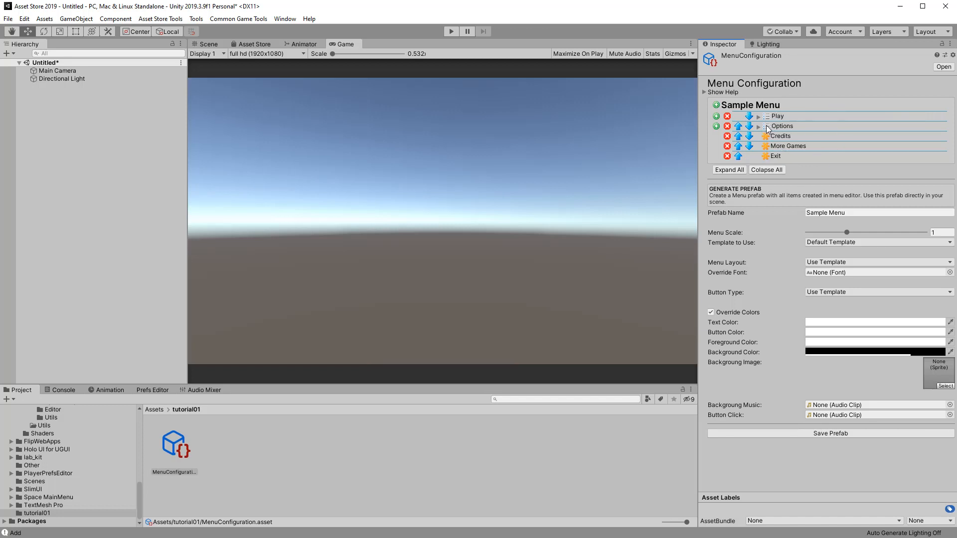
Step: Expand the whole menu tree and save the configuration as the Sample Menu prefab
left_click(728, 170)
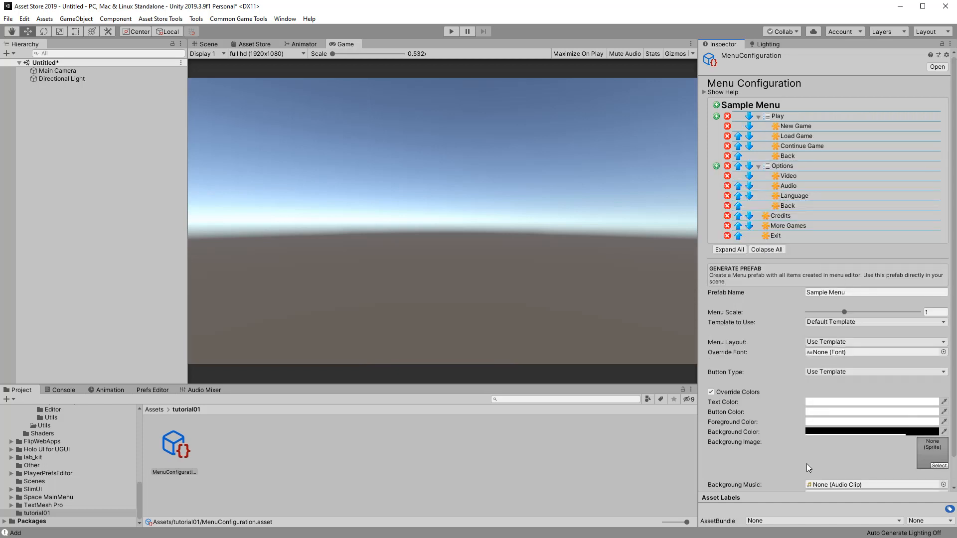
scroll(808, 468, "down", 2)
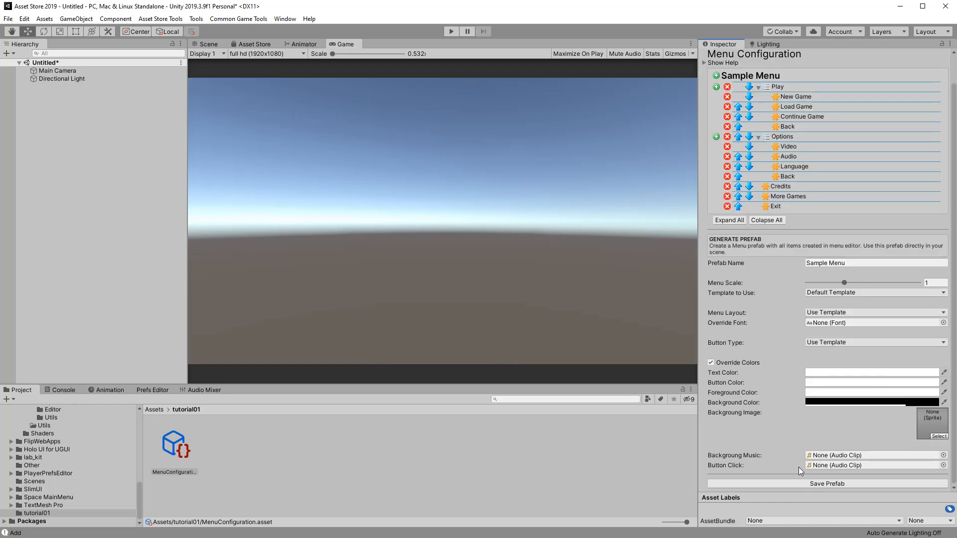
left_click(826, 484)
Step: Add the Sample Menu prefab from the GeneratedMenu folder to the scene and run the game
scroll(66, 462, "up", 9)
left_click(75, 481)
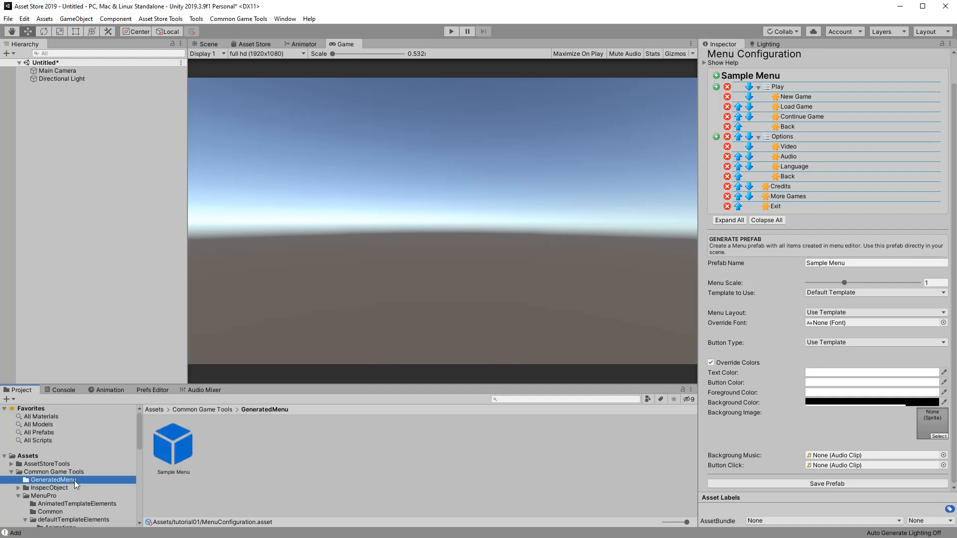
left_click_drag(168, 454, 80, 97)
left_click(452, 30)
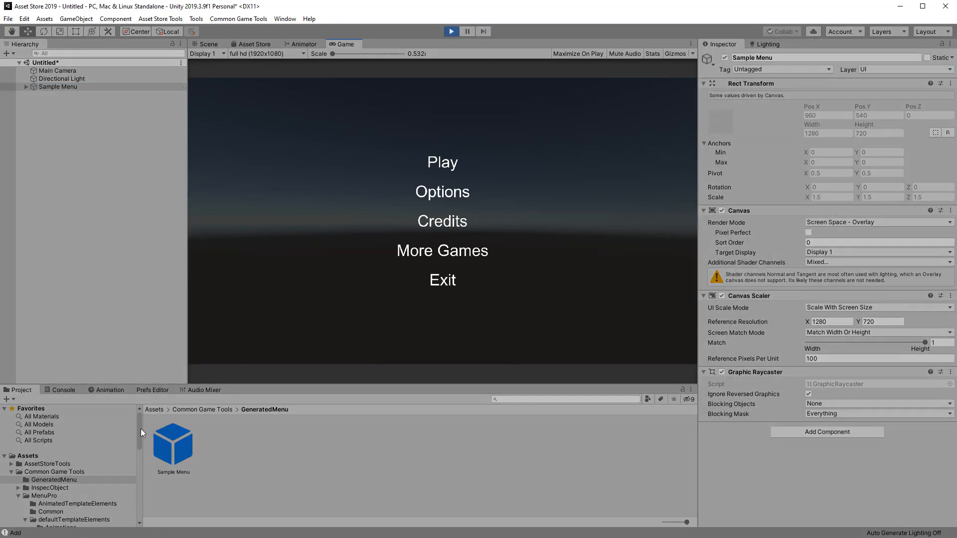
Step: Reopen the MenuConfiguration asset in the tutorial01 folder and show the Video item's settings for comparison
left_click_drag(141, 428, 101, 495)
left_click(37, 512)
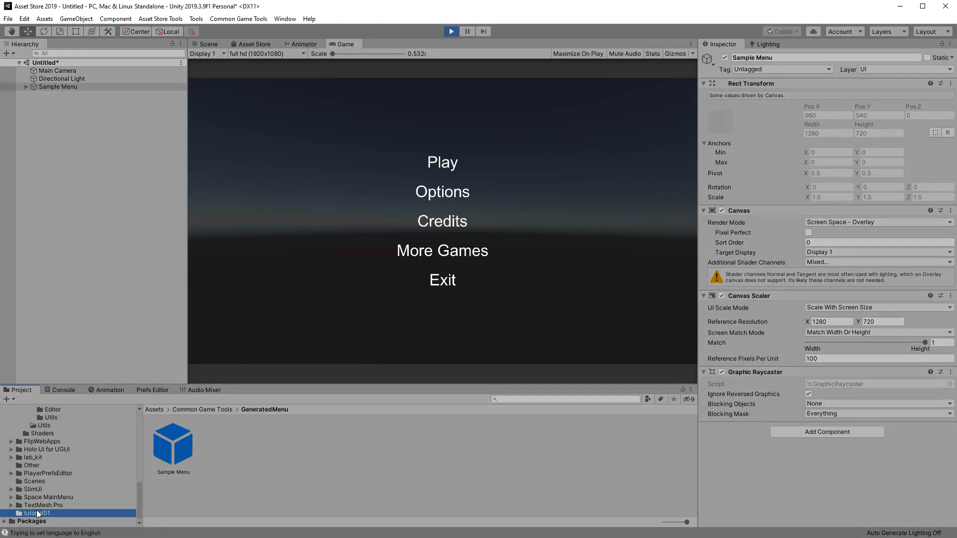
left_click(173, 471)
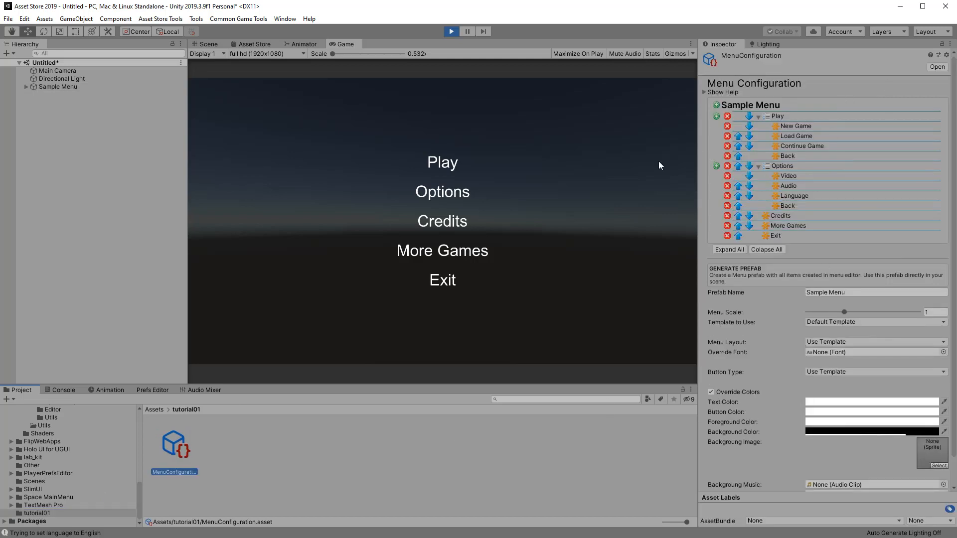
left_click(792, 176)
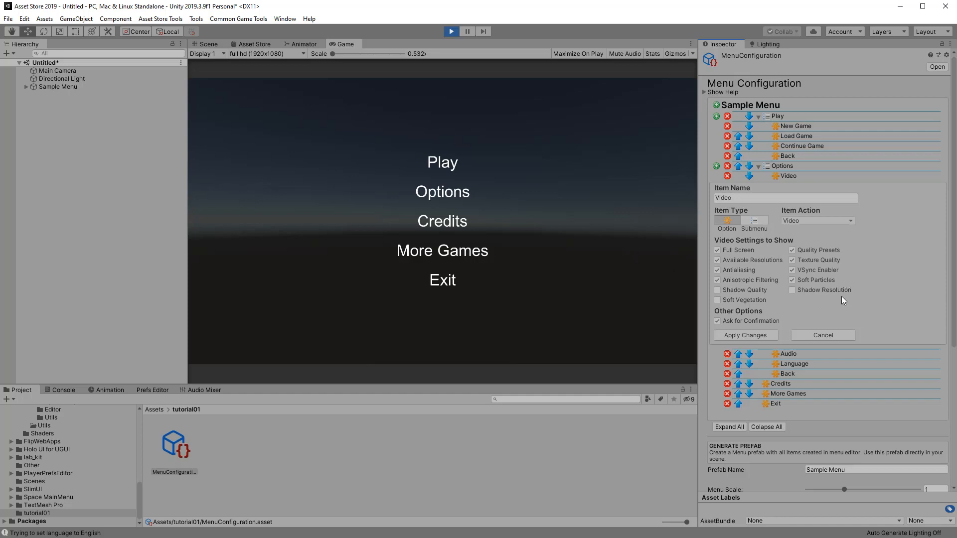
Step: Test the running menu's video settings under Options, declining the apply confirmation and leaving without applying changes
left_click(445, 195)
left_click(433, 182)
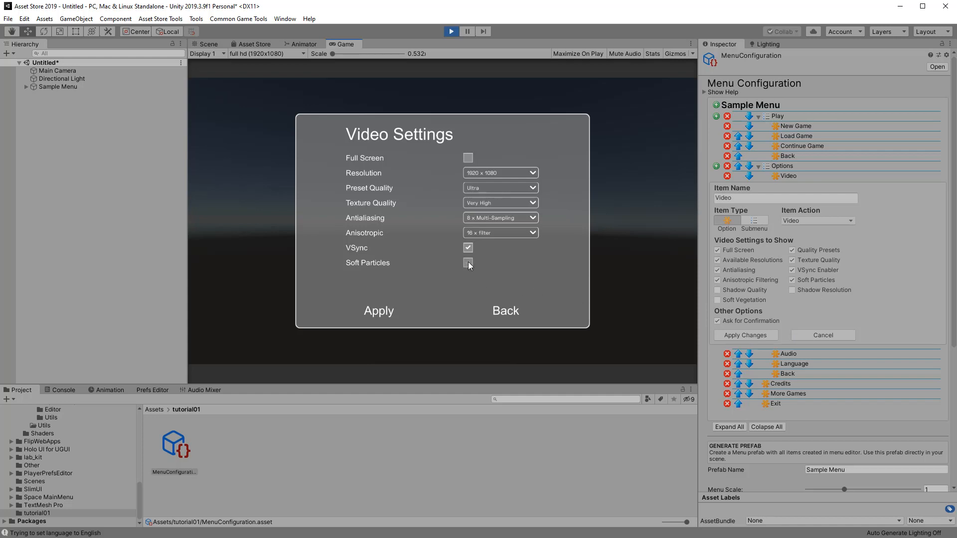
left_click(378, 311)
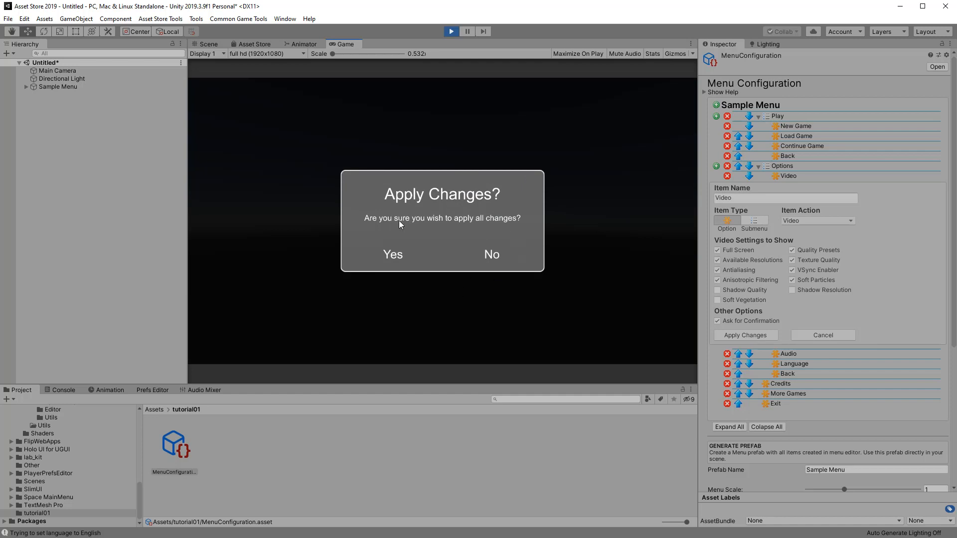
left_click(480, 259)
left_click(502, 312)
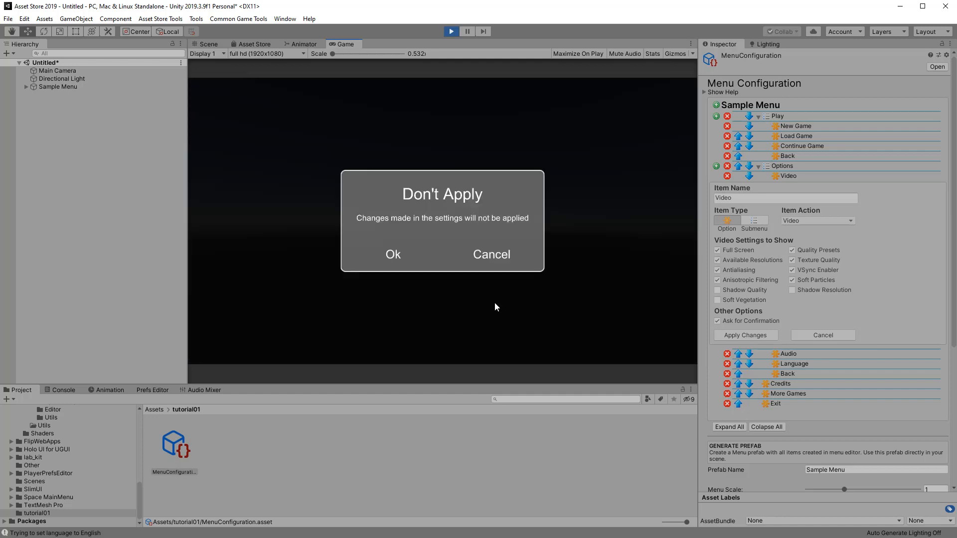
left_click(395, 255)
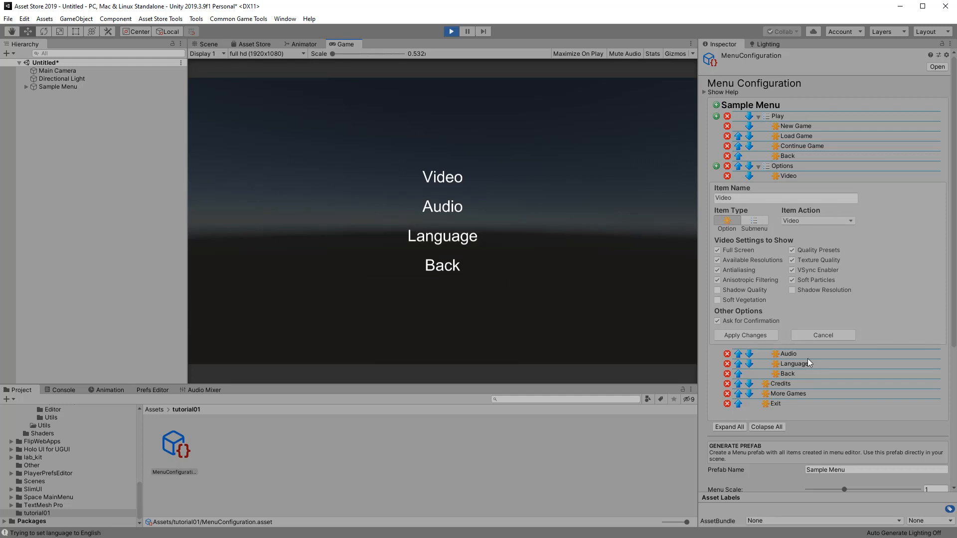
Step: Show the Audio item's configuration and test applying the audio settings in the running menu
left_click(788, 355)
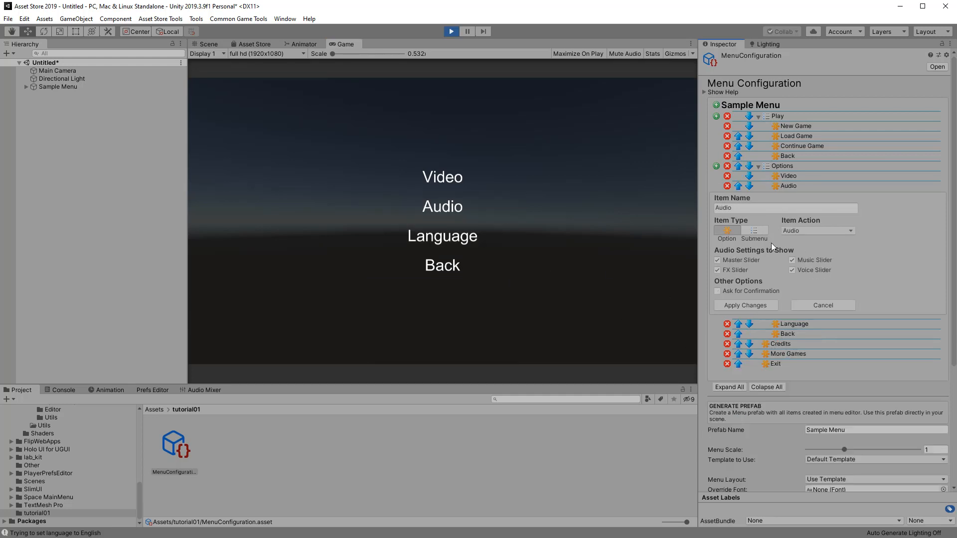
left_click(433, 207)
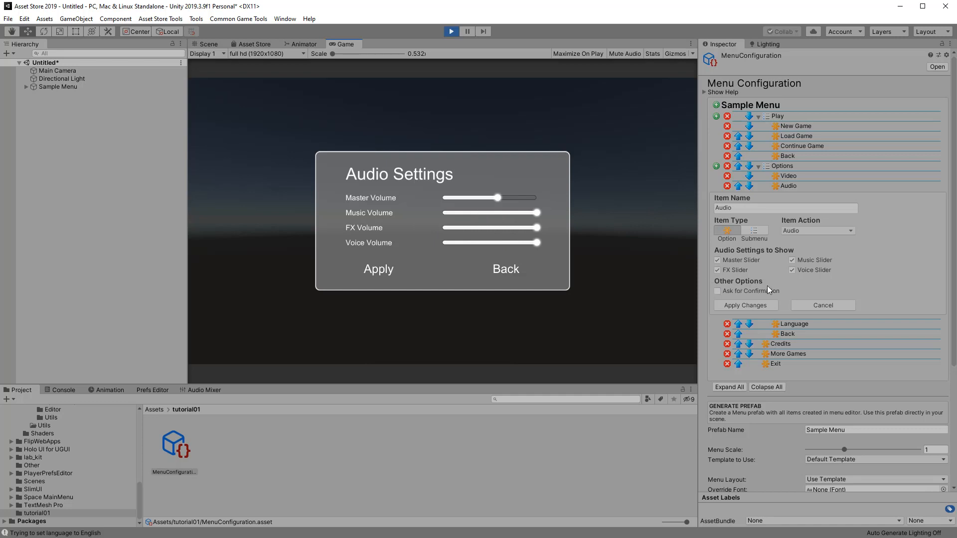
left_click(385, 271)
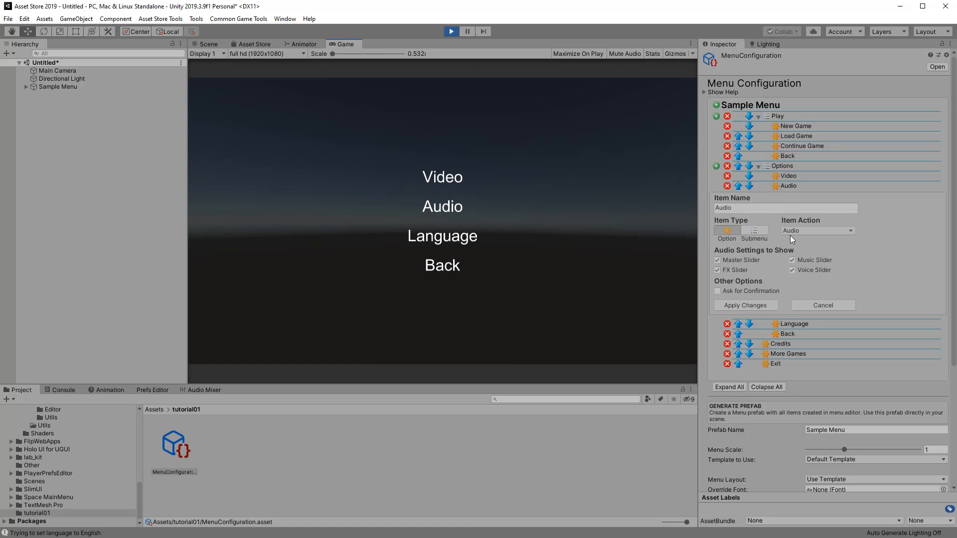
Step: Return to the running game's main menu and open the More Games window
scroll(821, 253, "down", 5)
scroll(779, 220, "up", 5)
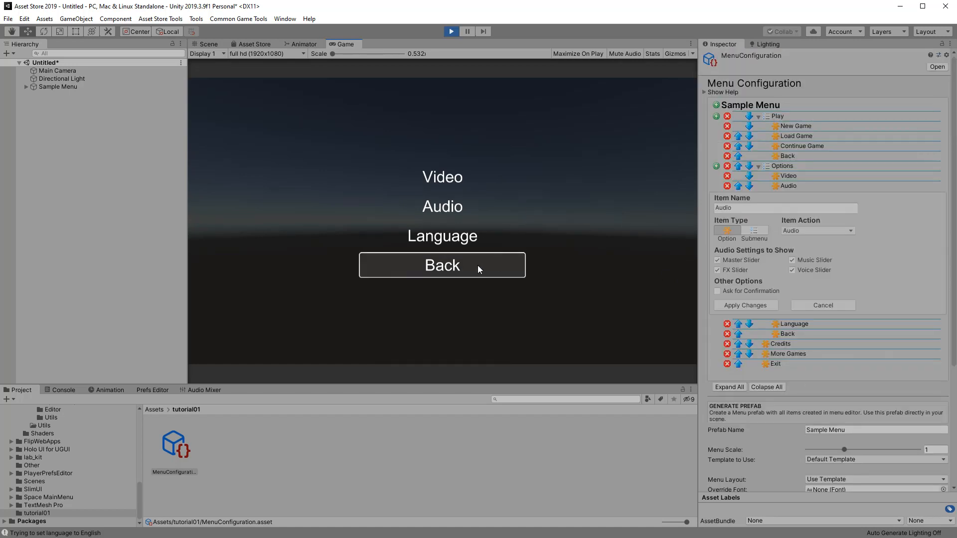
left_click(455, 269)
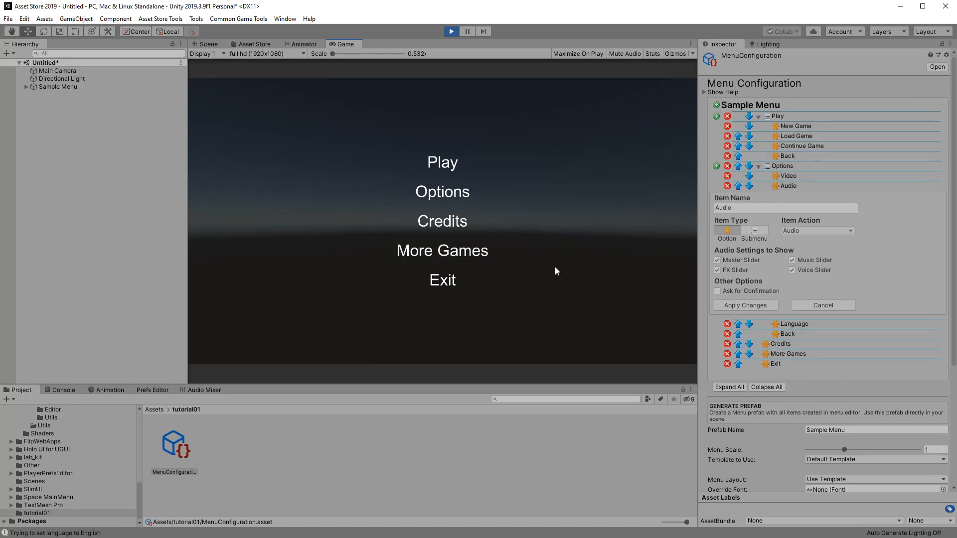
left_click(451, 258)
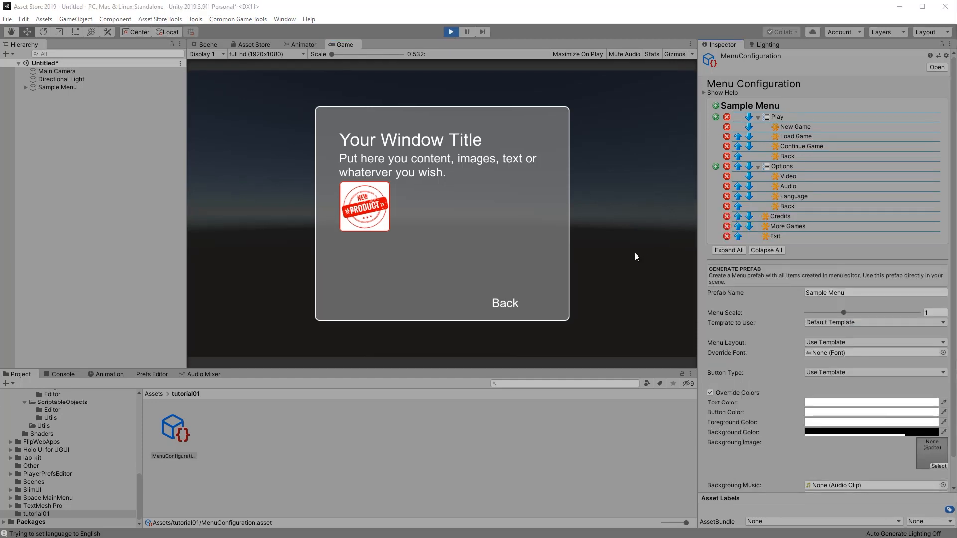
Step: Leave the More Games window, preview the credits in the running menu, and inspect the Credits item's scroll settings
left_click(504, 304)
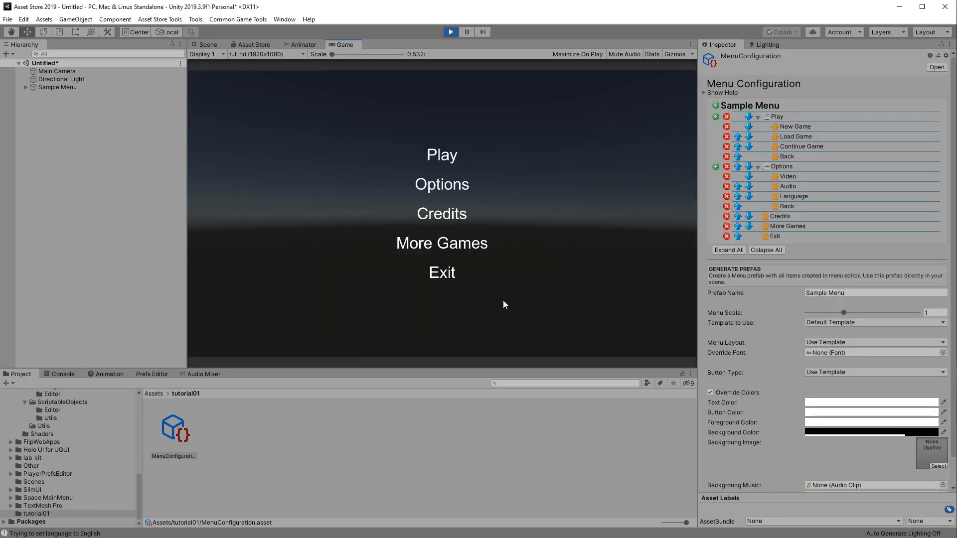
left_click(444, 215)
left_click(787, 217)
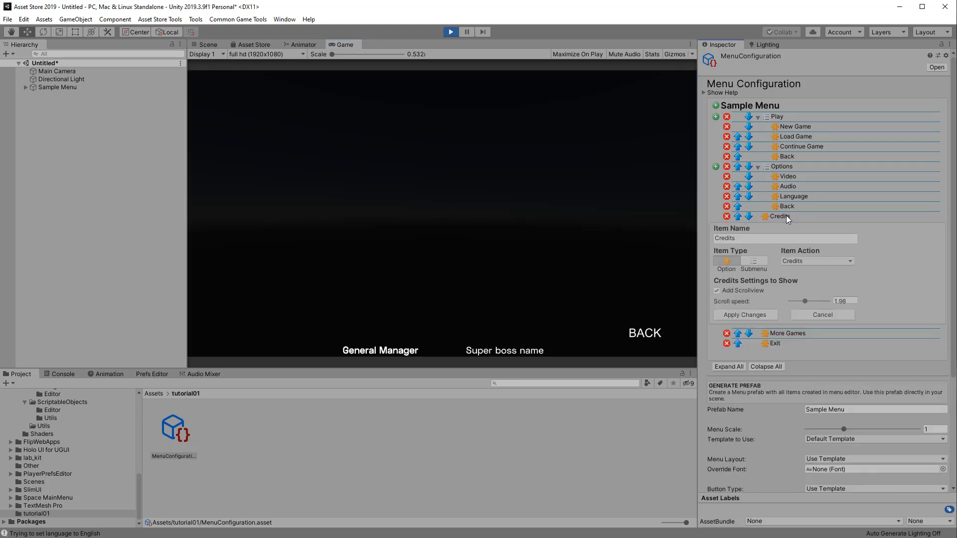
left_click(717, 290)
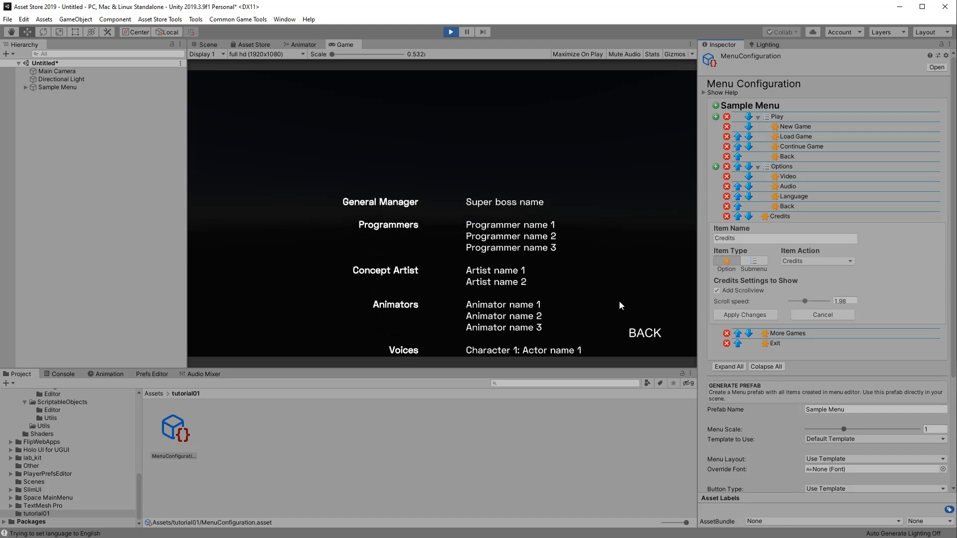
left_click(644, 334)
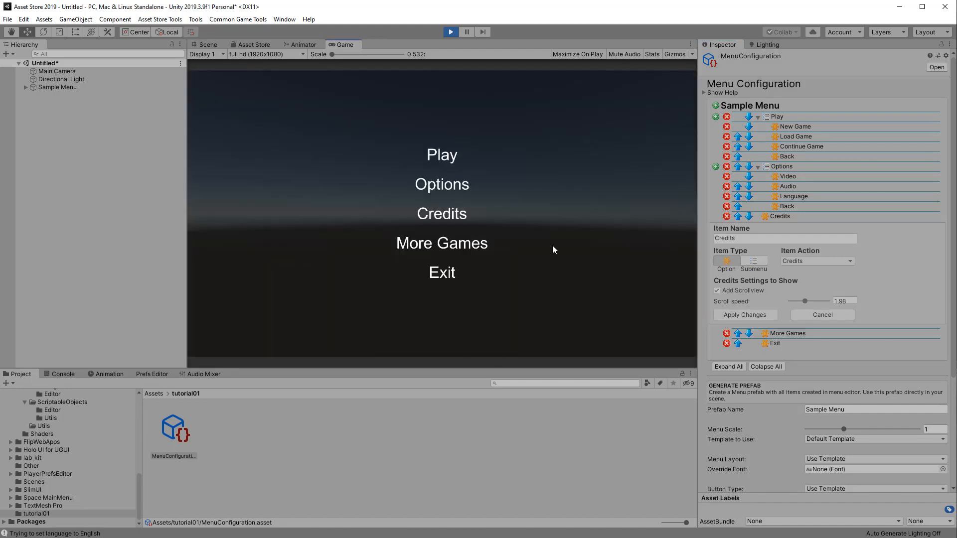
Step: Turn off VSync in the running menu's video settings and confirm applying the change
left_click(443, 187)
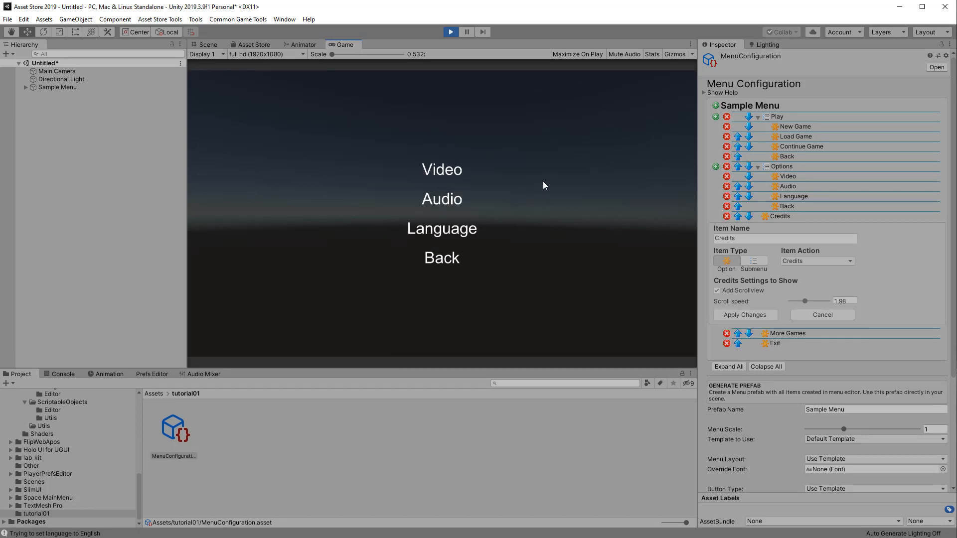
left_click(451, 172)
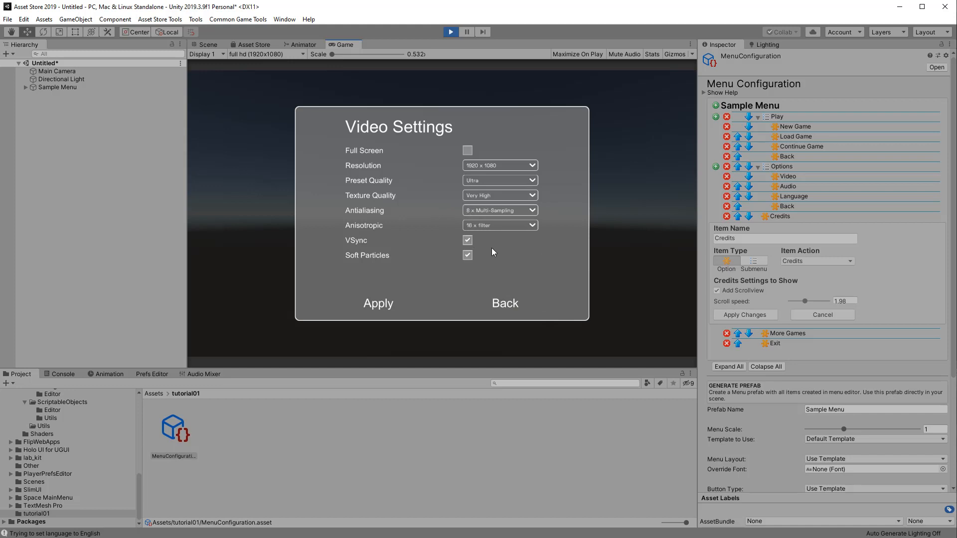
left_click(469, 241)
left_click(381, 305)
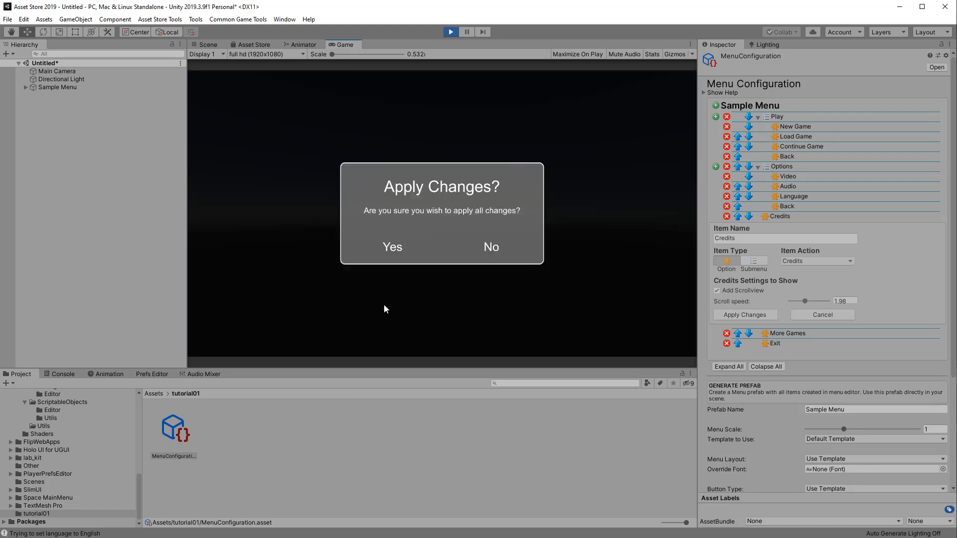
left_click(389, 248)
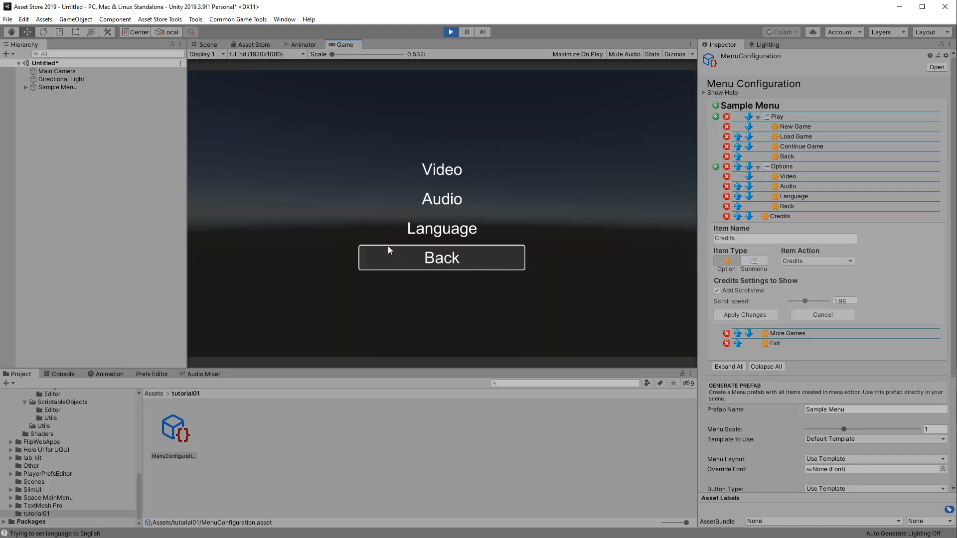
Step: Apply the audio settings in the running menu, then exit the game through its confirmation dialog
left_click(457, 200)
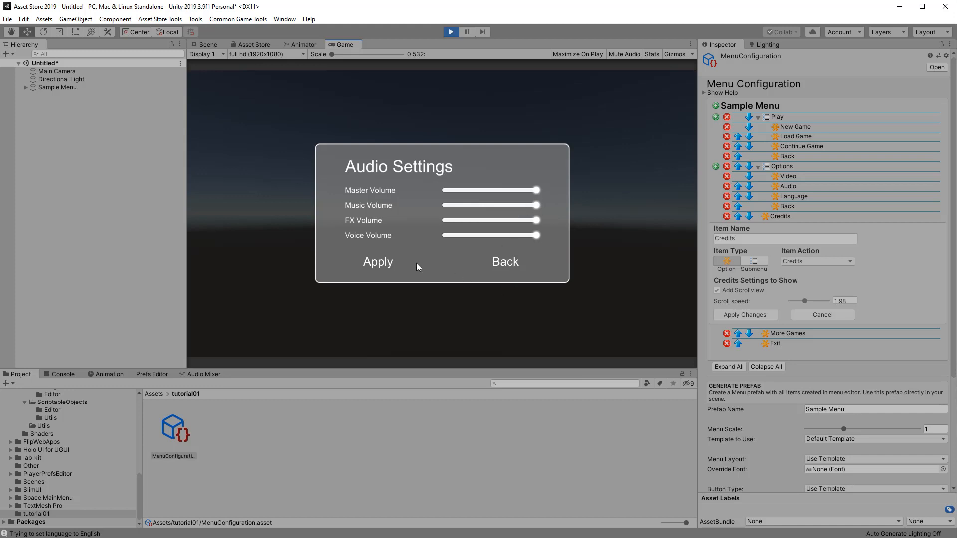
left_click(384, 265)
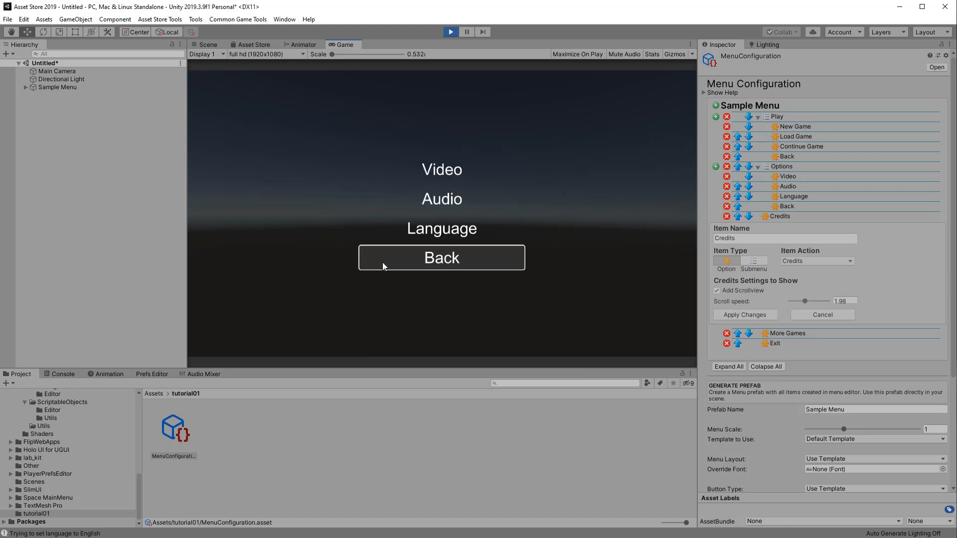
left_click(447, 268)
left_click(447, 273)
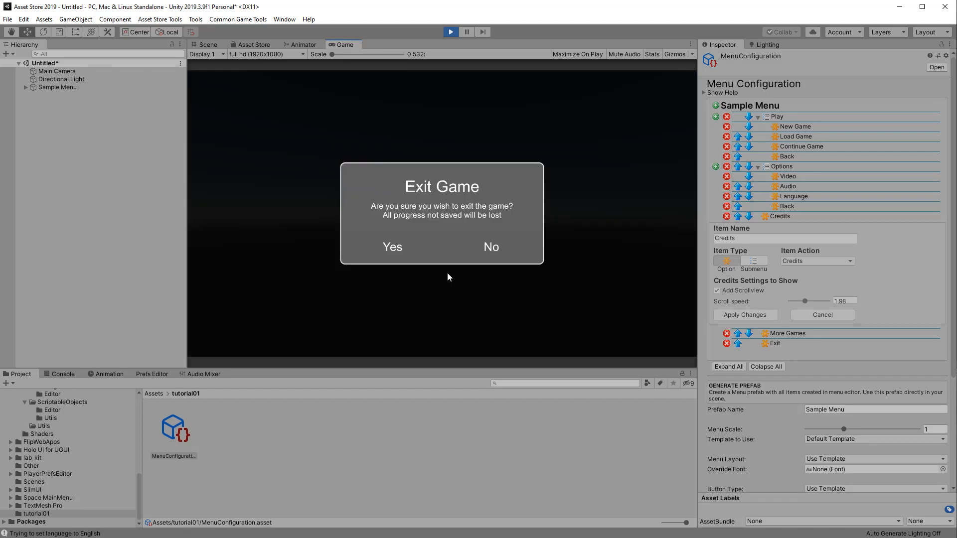
left_click(399, 251)
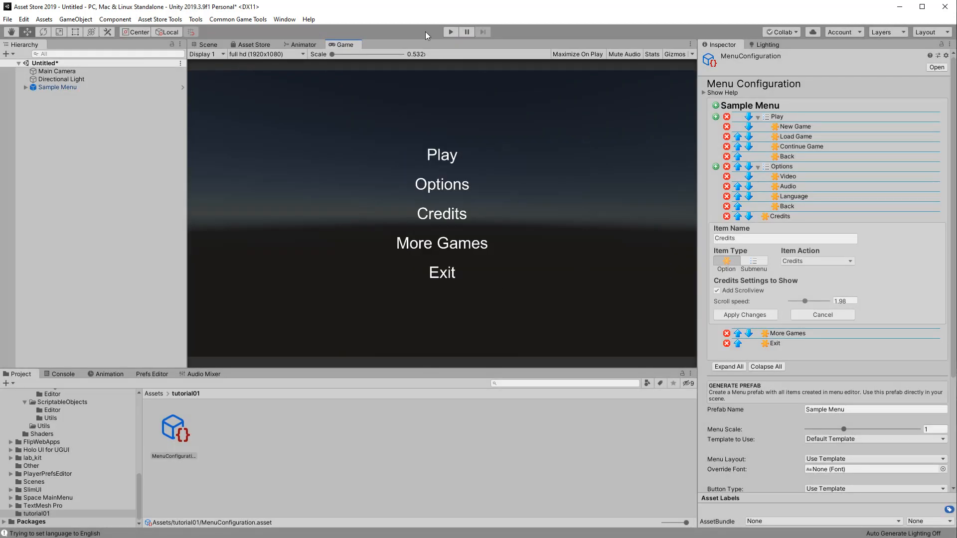
Step: Run the game again, turn on VSync and Soft Particles in the video settings, and confirm applying the changes
left_click(452, 32)
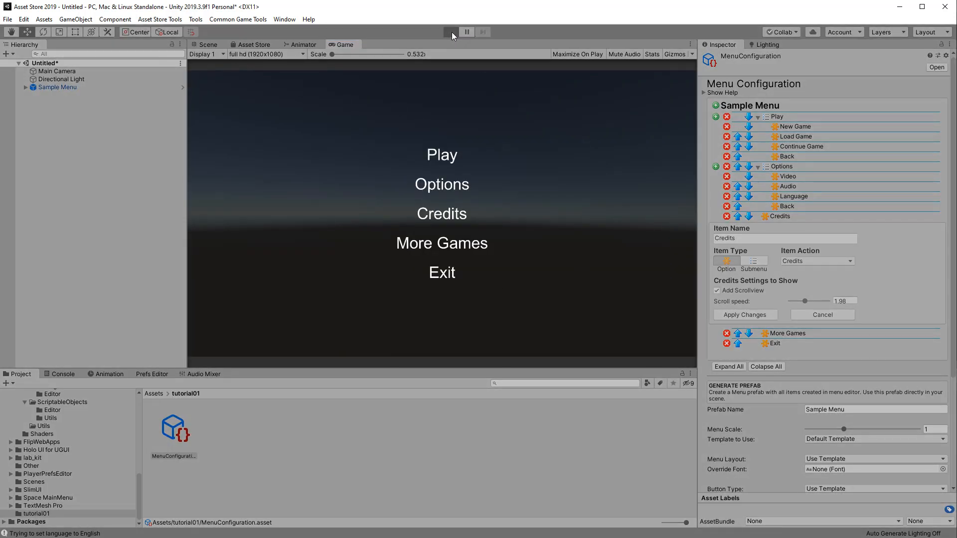
left_click(478, 190)
left_click(448, 169)
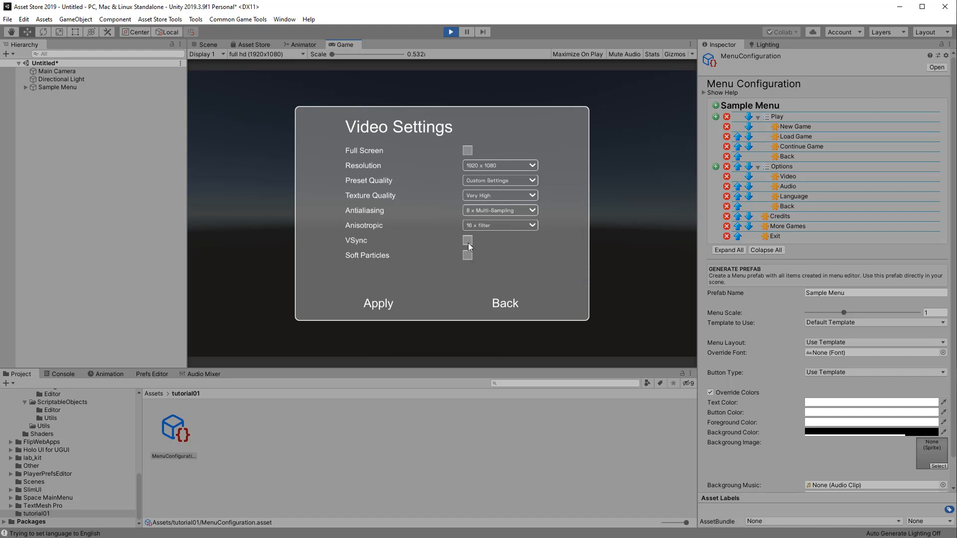
left_click(468, 241)
left_click(468, 255)
left_click(379, 303)
left_click(390, 246)
Step: Lower the master, music, FX and voice volumes nearly to minimum, apply them, and exit the running game
left_click(444, 195)
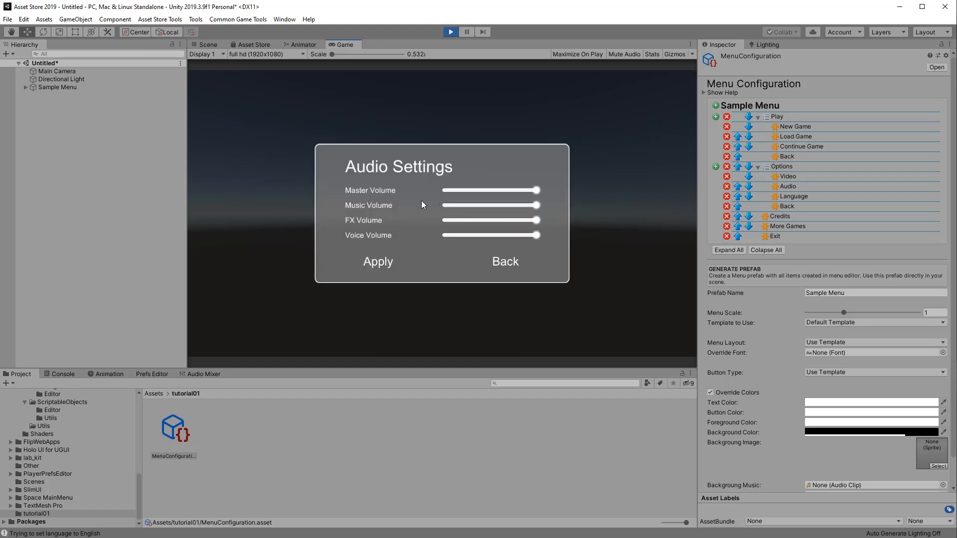
left_click_drag(536, 191, 456, 191)
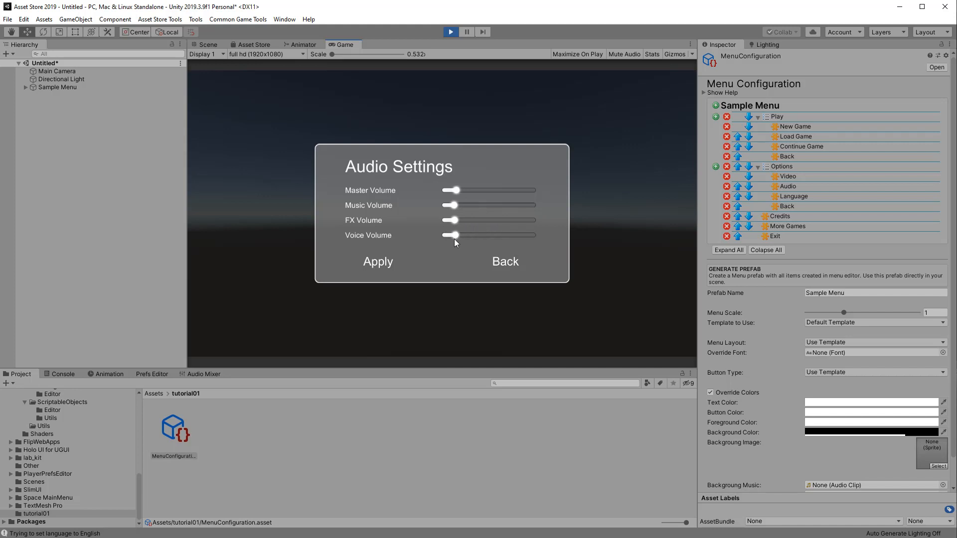
left_click(391, 258)
left_click(431, 260)
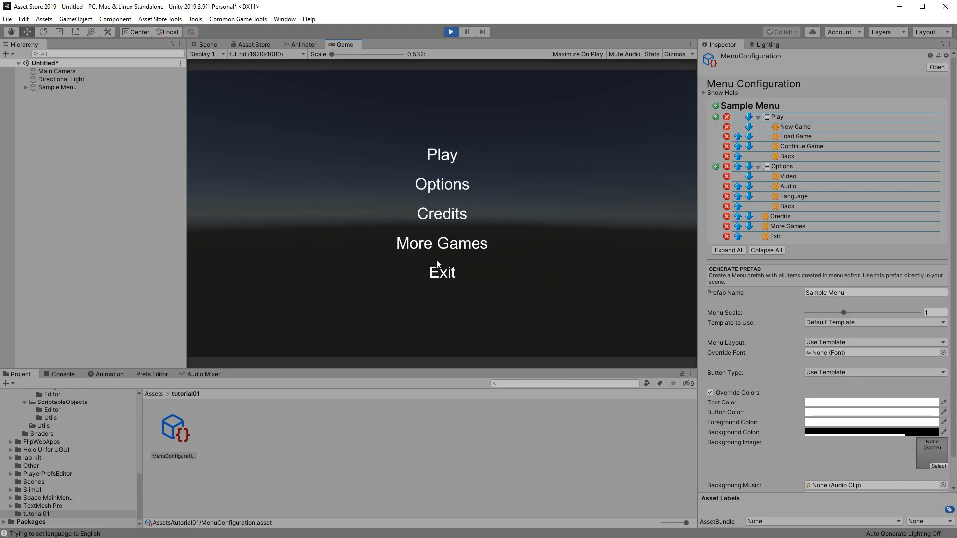
left_click(435, 273)
left_click(394, 247)
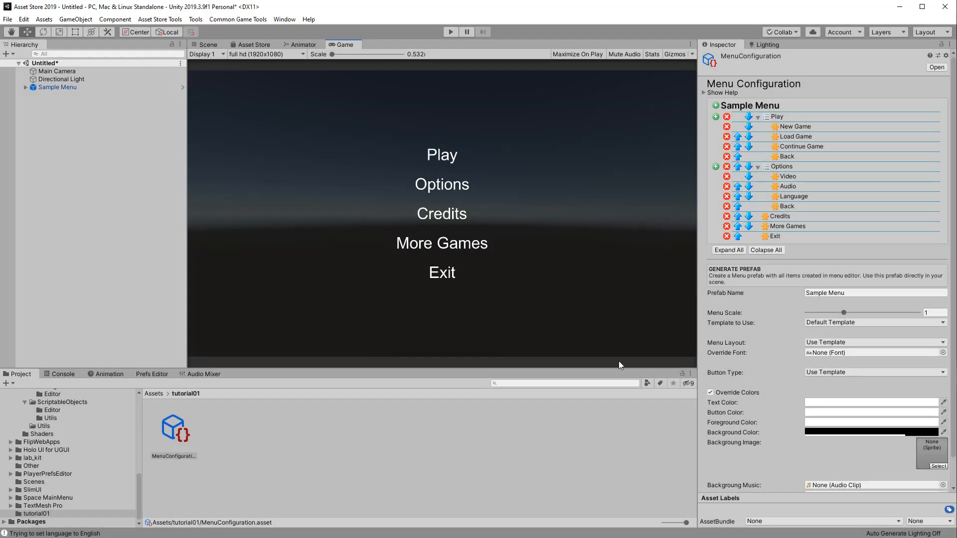
Step: Run the game once more, view the Play submenu, and check the saved video settings before reapplying them
left_click(448, 31)
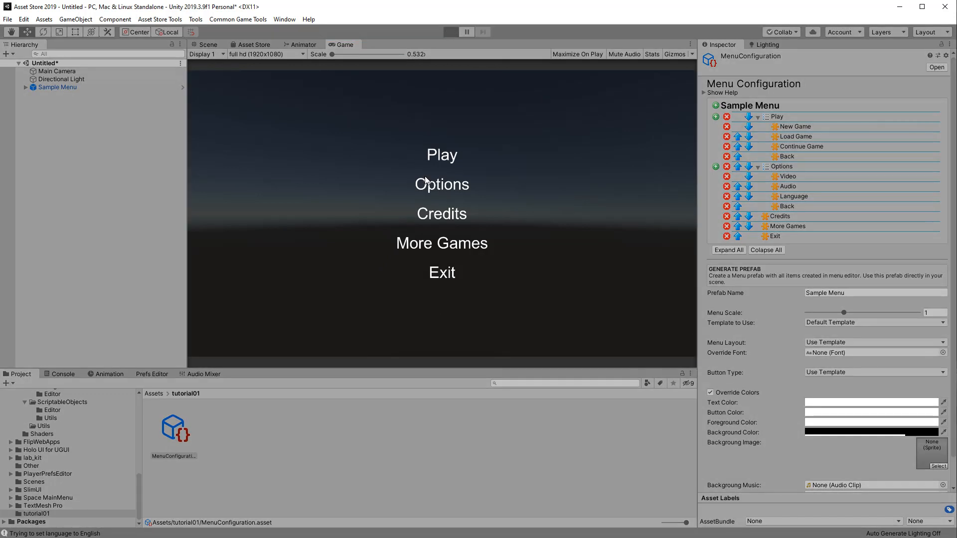
left_click(497, 162)
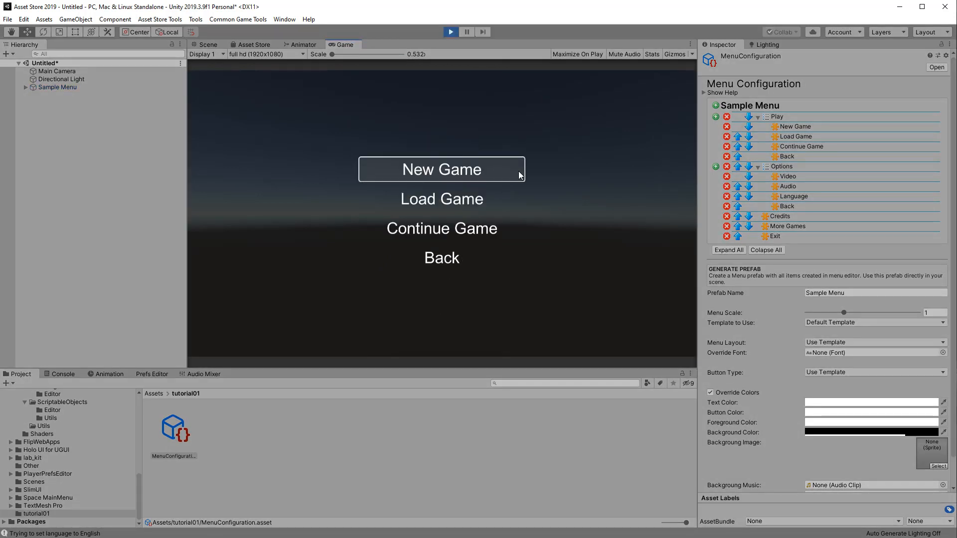
left_click(451, 262)
left_click(451, 181)
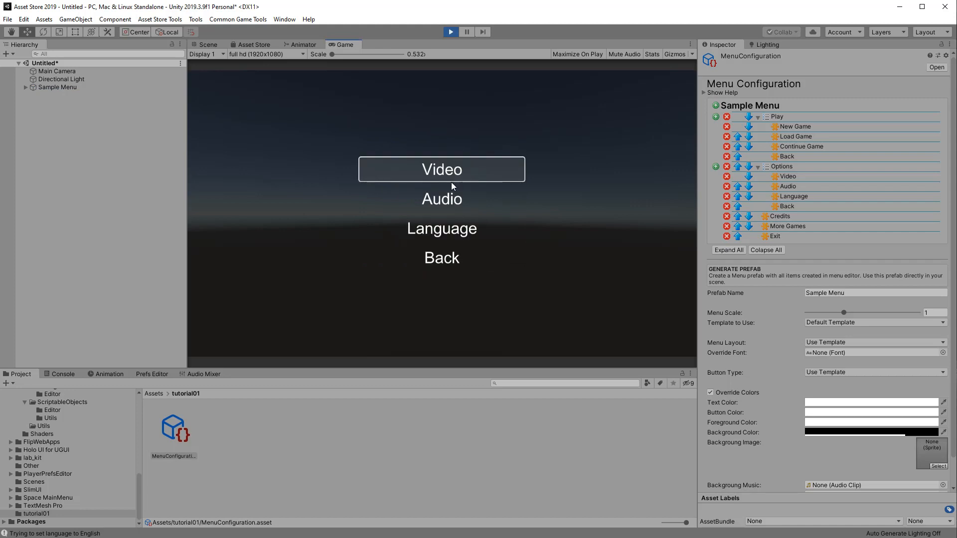
left_click(454, 175)
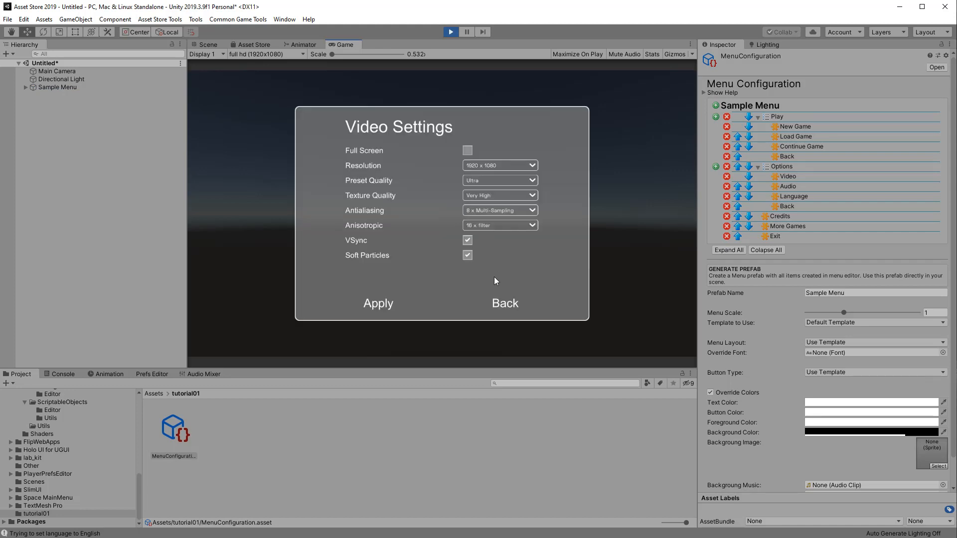
left_click(391, 305)
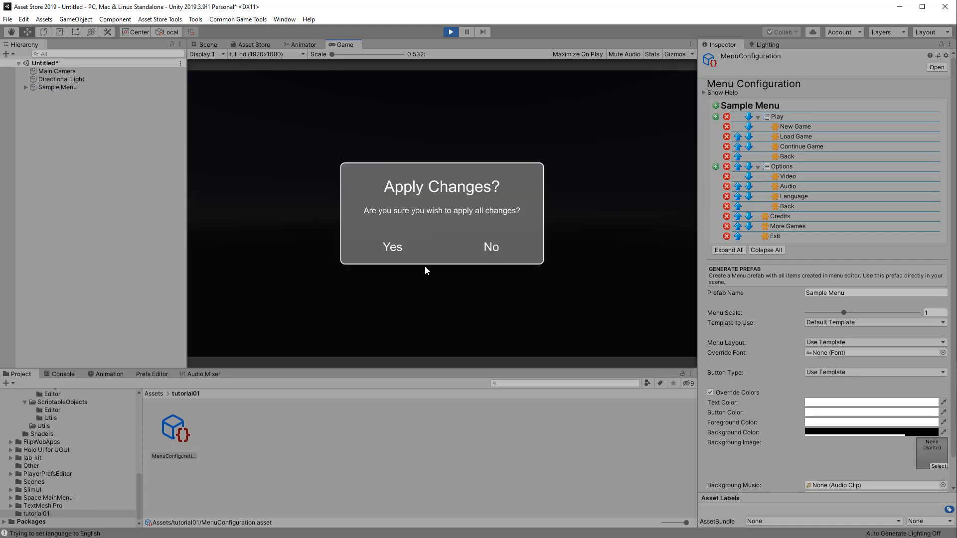
left_click(391, 248)
Step: Check the saved volumes in the running menu's audio settings, reapply them, and exit the game
left_click(436, 197)
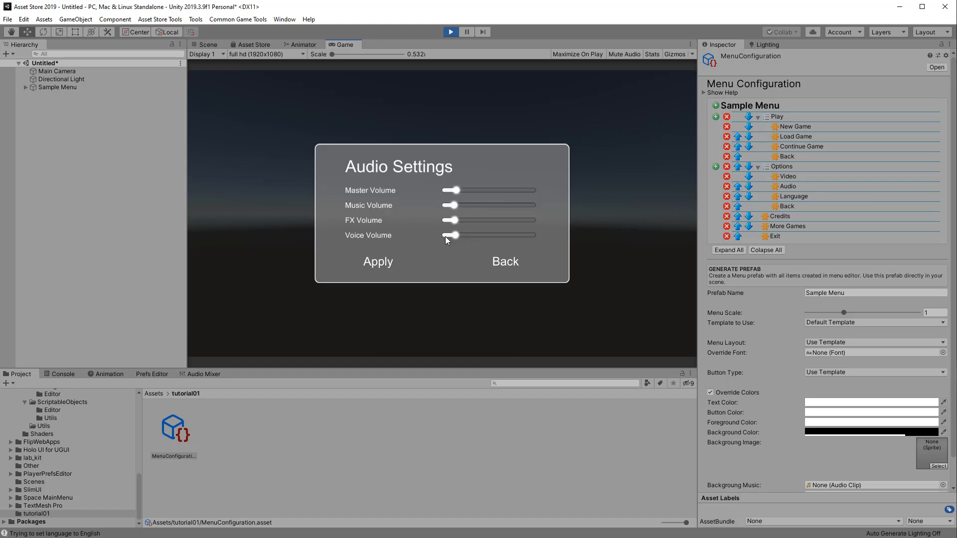
left_click(379, 262)
left_click(445, 263)
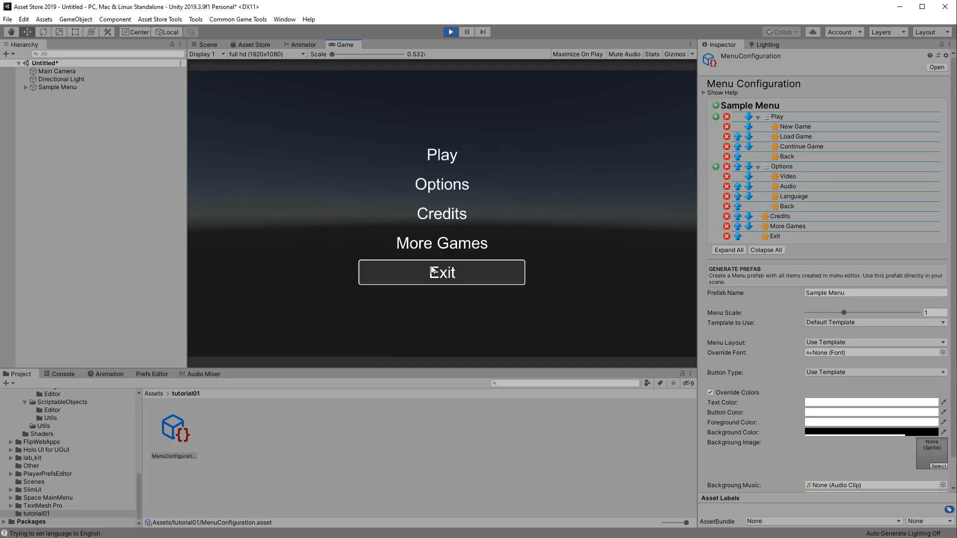
left_click(452, 273)
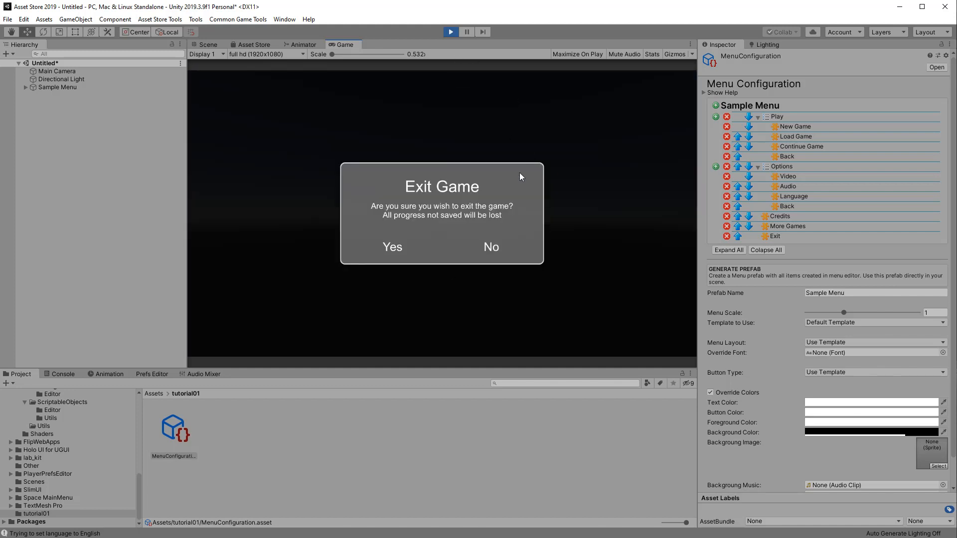
left_click(410, 248)
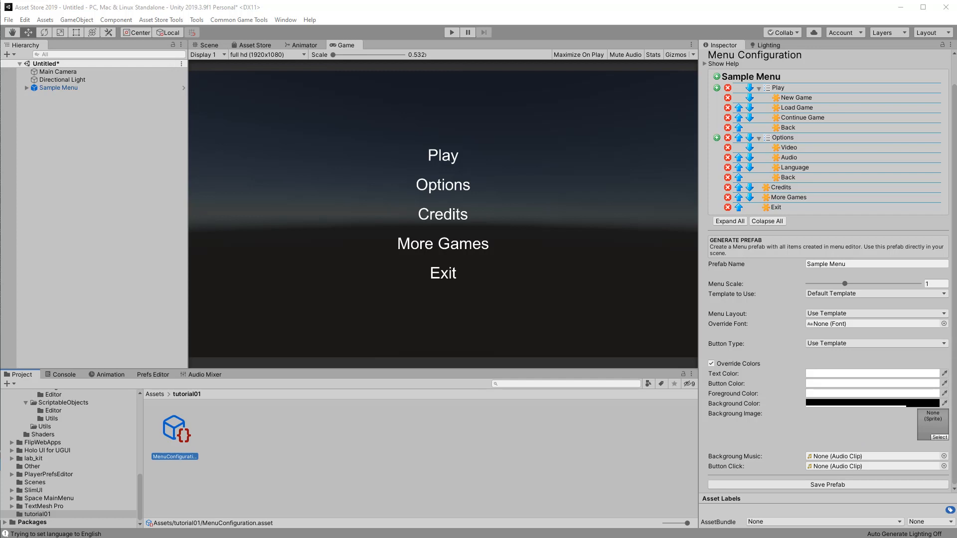
Step: Review the Menu Scale setting and the available menu templates in the prefab generation settings, keeping Default Template
scroll(828, 272, "up", 3)
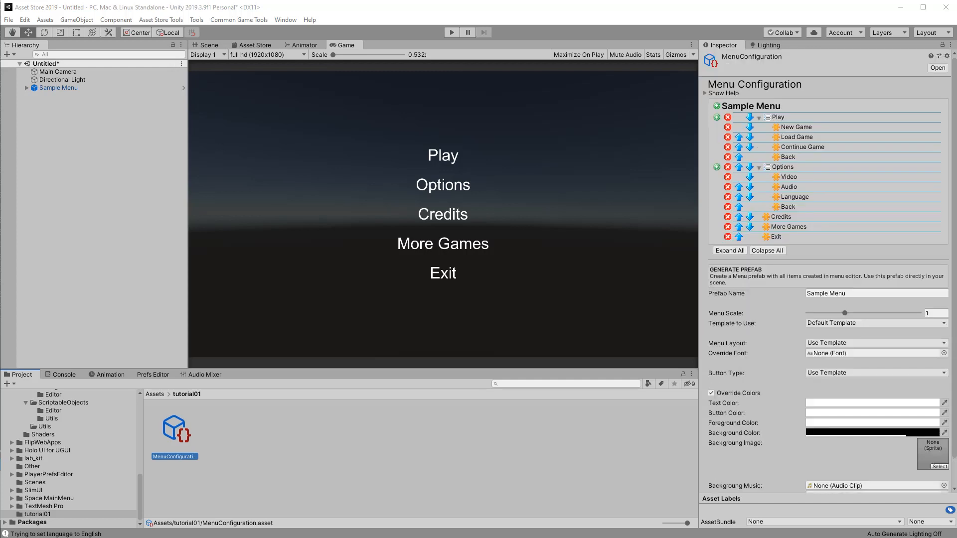
left_click(793, 314)
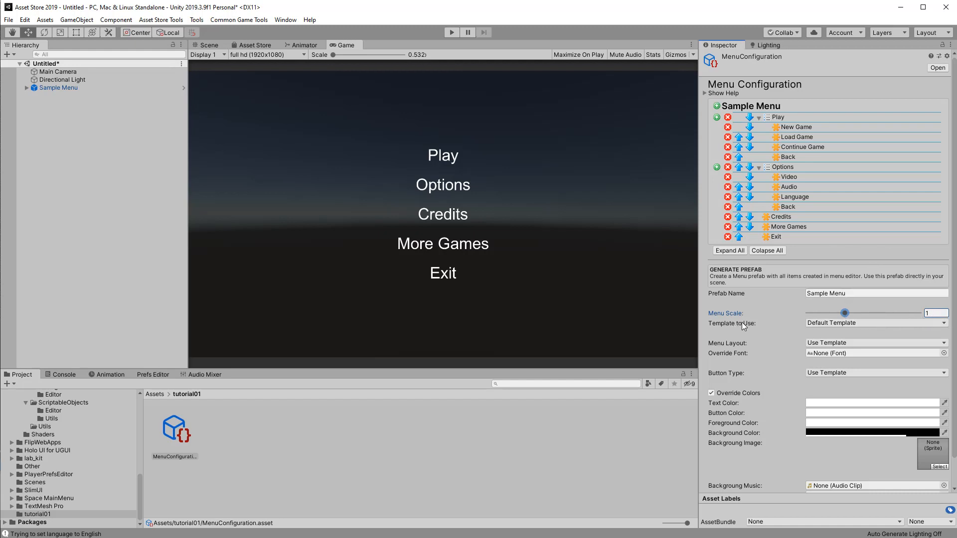
left_click(834, 324)
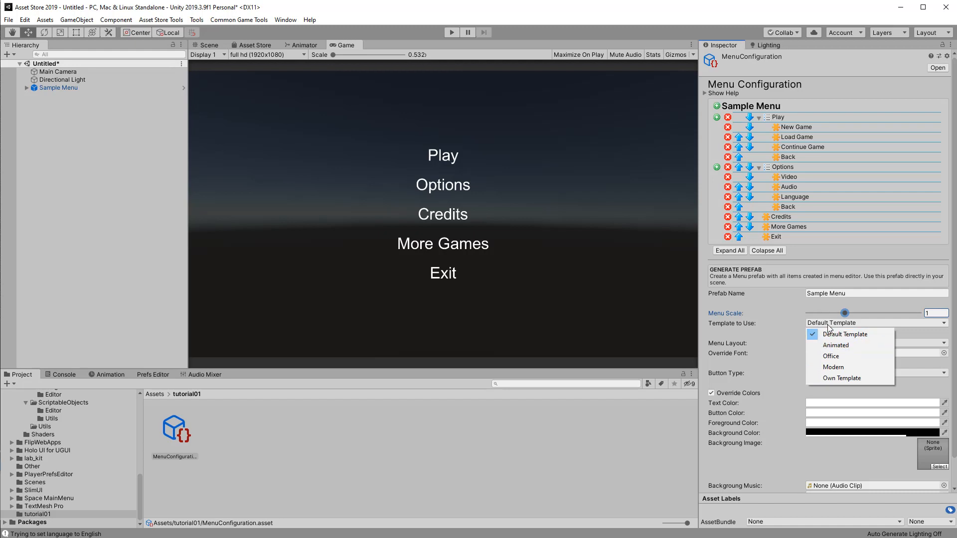
left_click(780, 327)
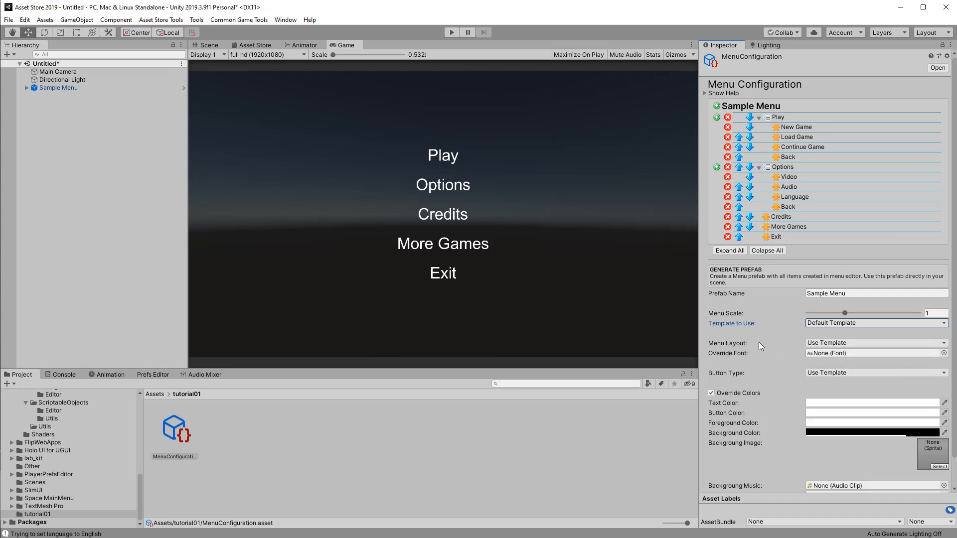
Step: Set the menu layout to Align Left with an align padding of 25
left_click(814, 344)
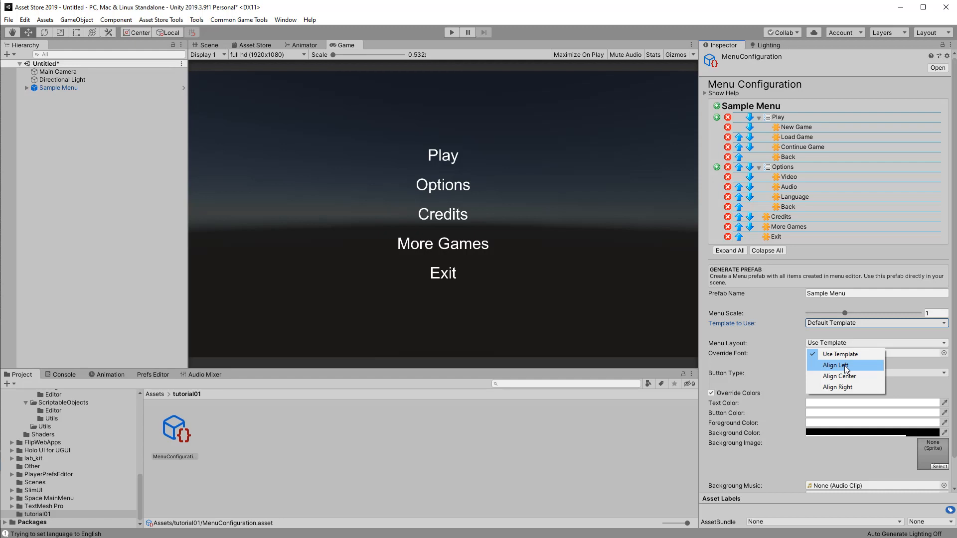
left_click(846, 369)
left_click(814, 355)
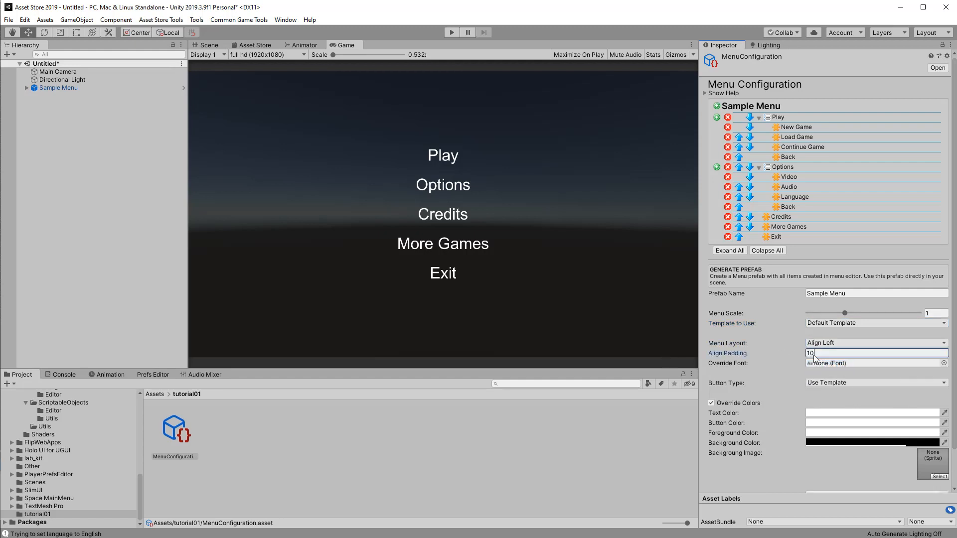
left_click_drag(814, 355, 803, 358)
type("25")
Step: Choose SciFi as the menu's override font
left_click(944, 363)
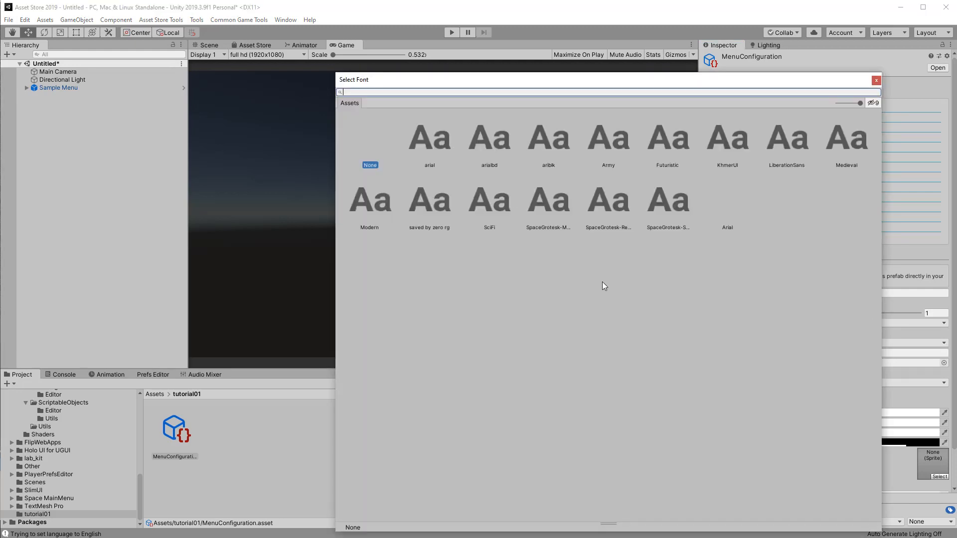
left_click(483, 198)
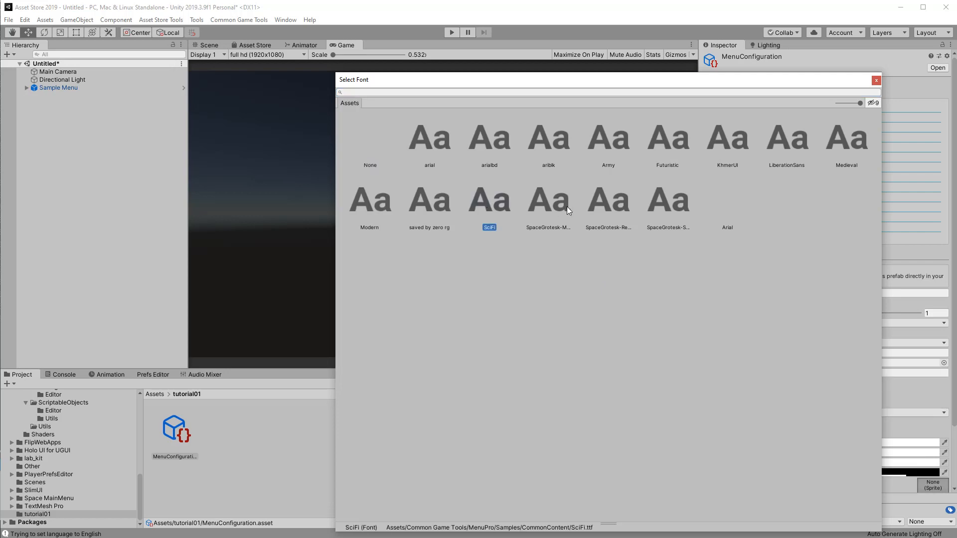
Step: Change the override font to Futuristic and set the button type to Chamfer
double_click(668, 139)
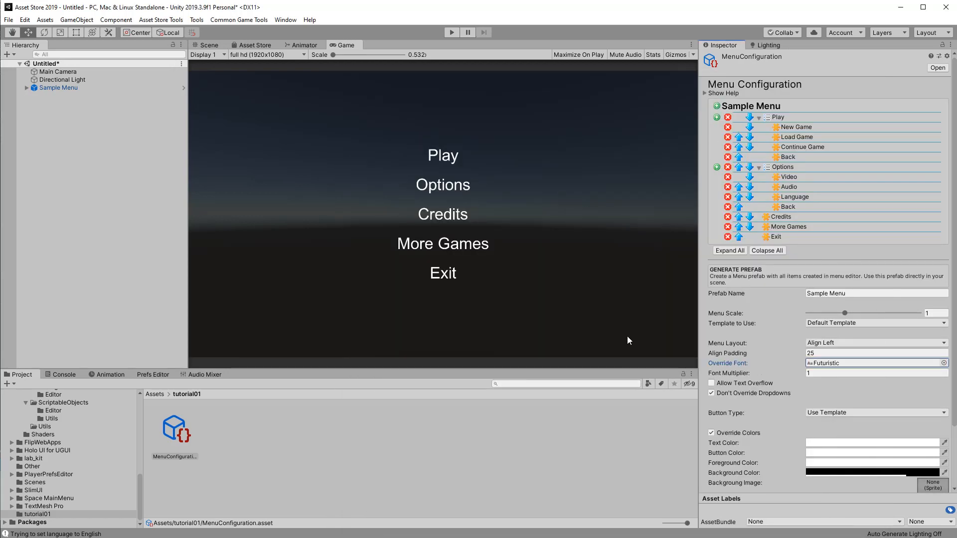
left_click(819, 374)
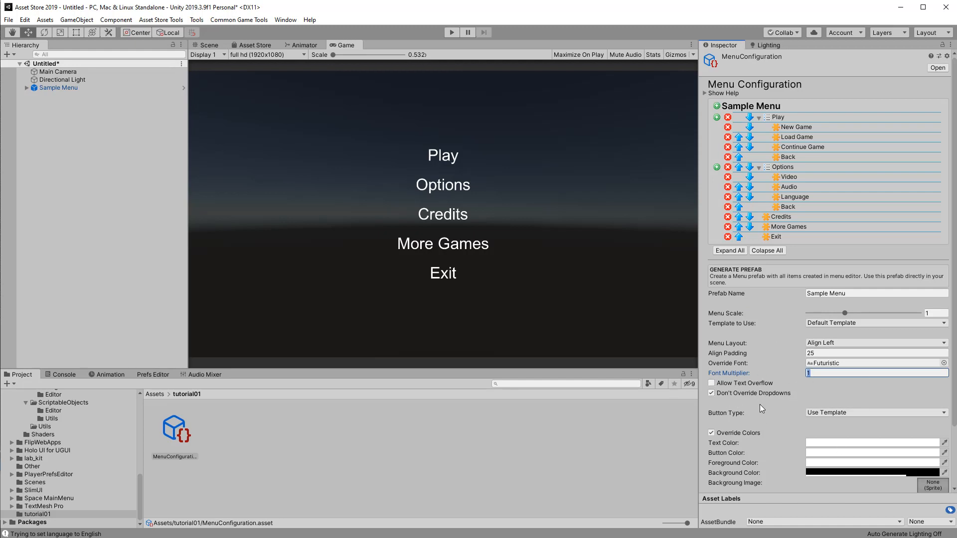
scroll(756, 405, "down", 3)
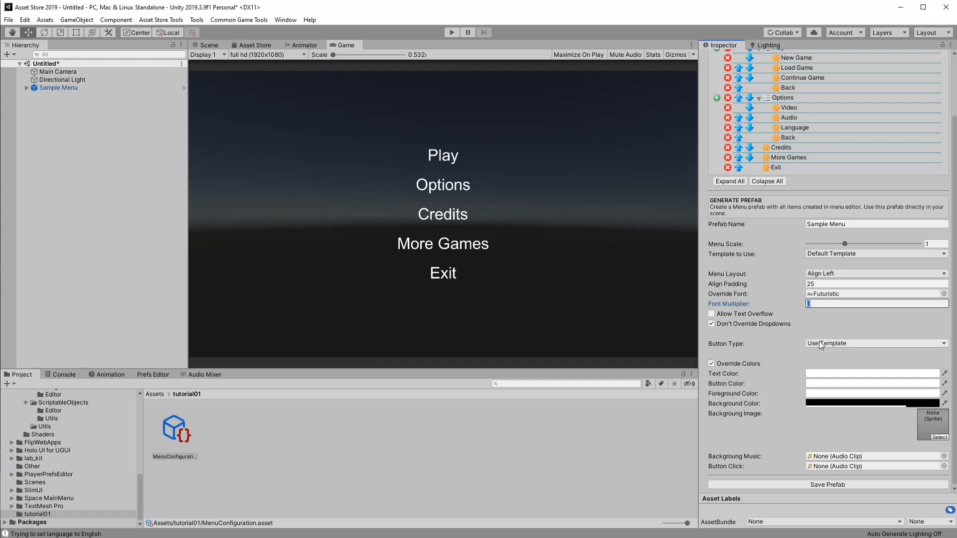
left_click(843, 345)
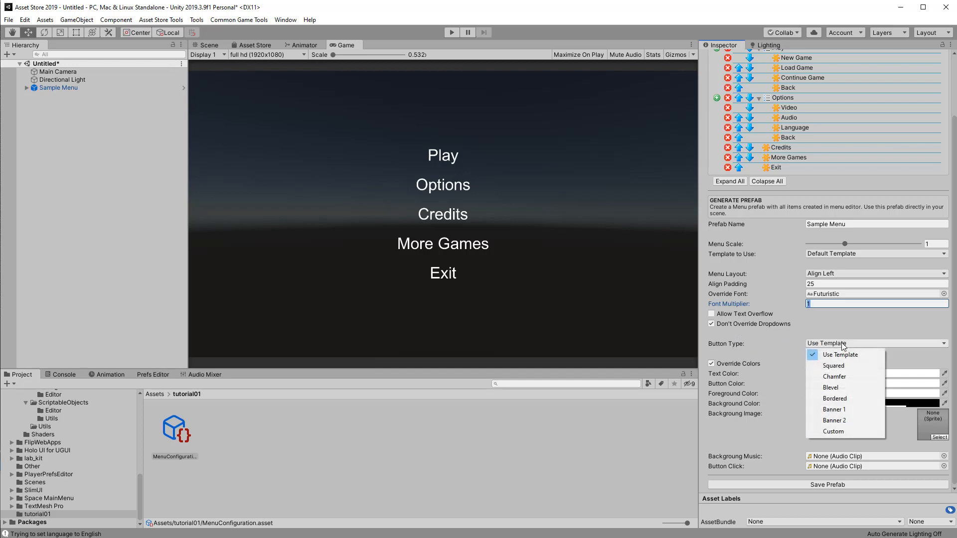
left_click(854, 380)
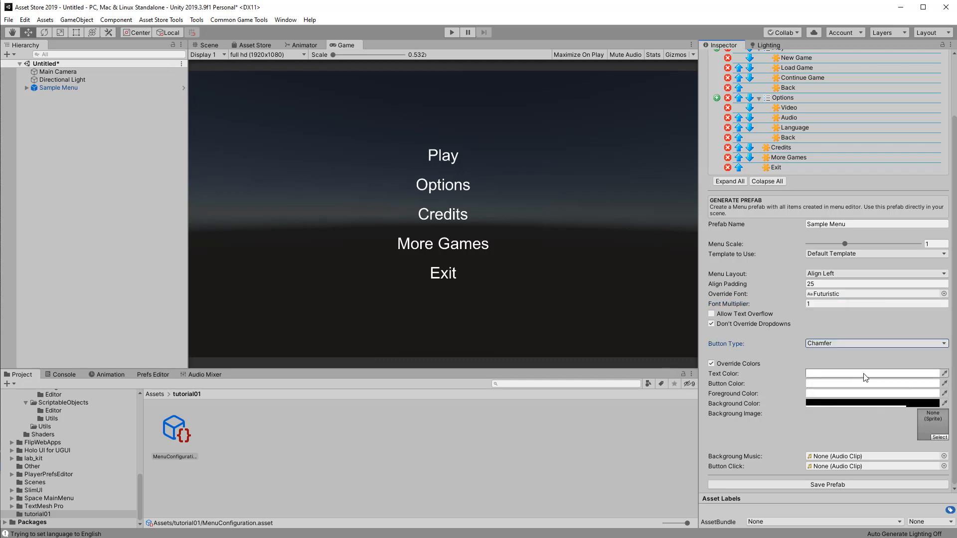
Step: Set the menu's text color to a muted teal
left_click(859, 379)
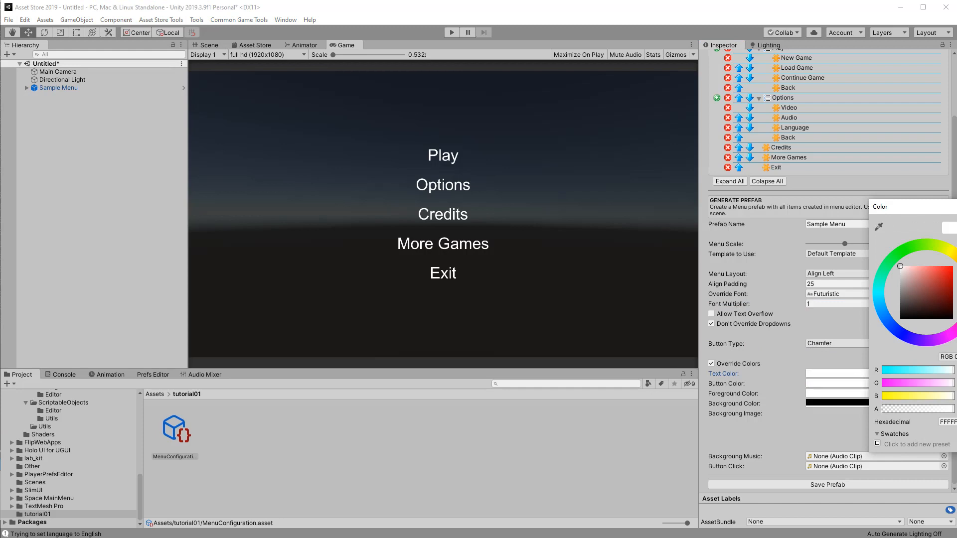
left_click(878, 295)
left_click(935, 266)
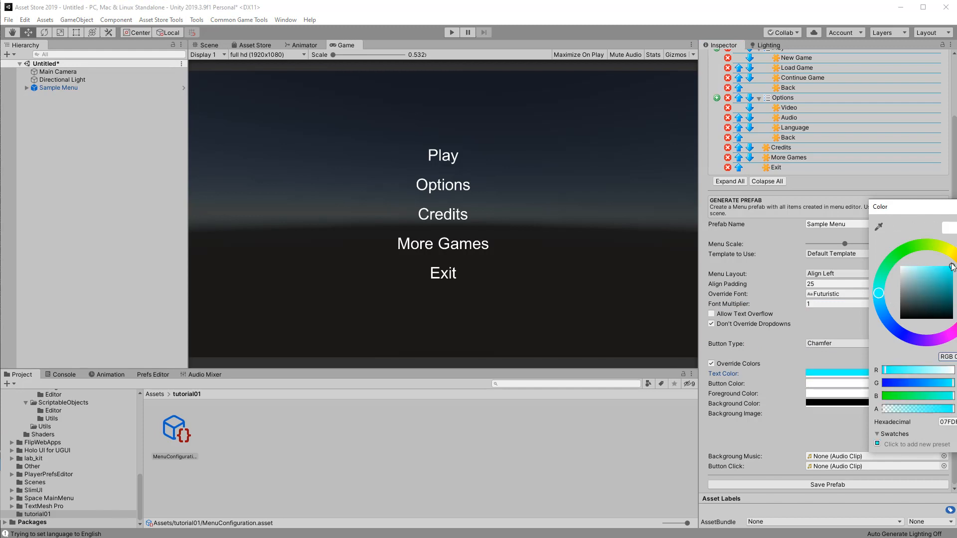
left_click_drag(936, 265, 918, 279)
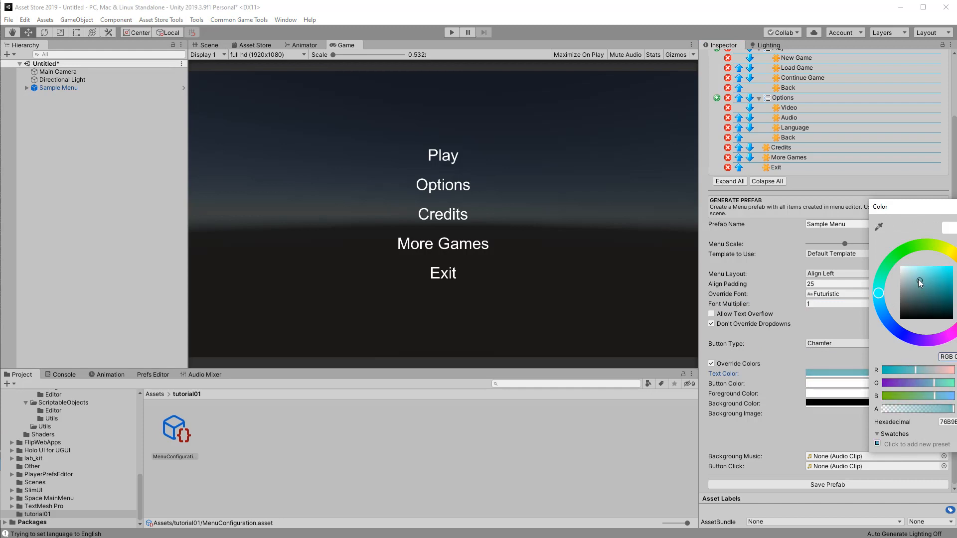
left_click(956, 207)
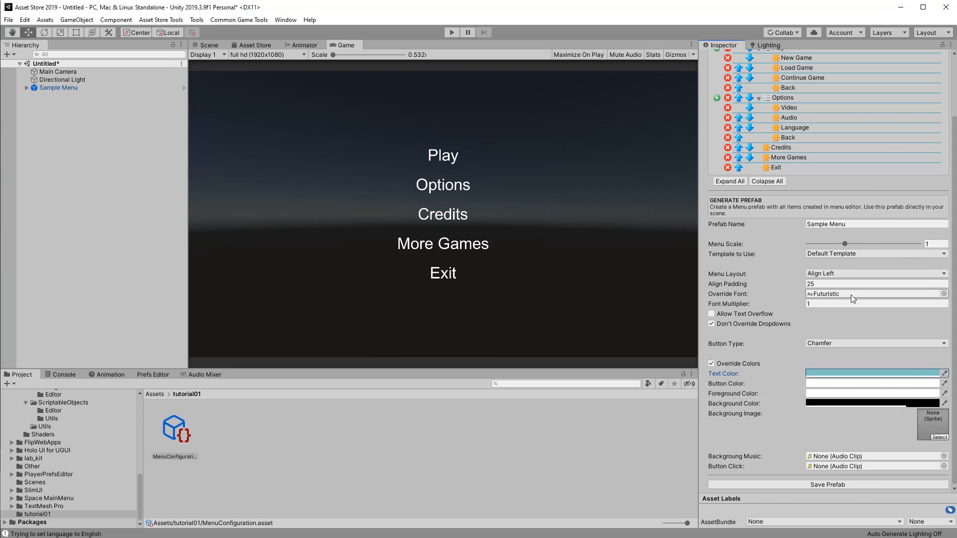
Step: Copy the teal text color onto the button color and the foreground color
right_click(808, 380)
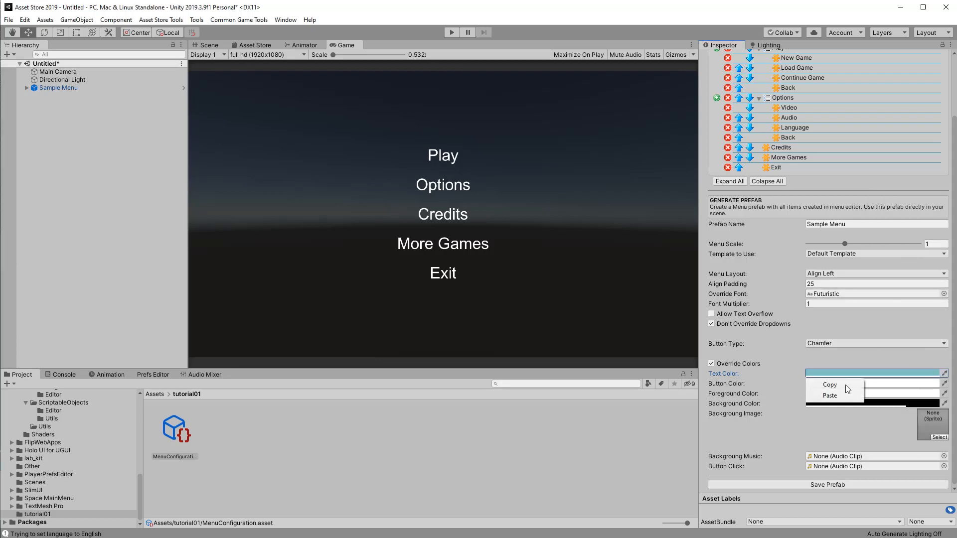
left_click(830, 385)
right_click(809, 384)
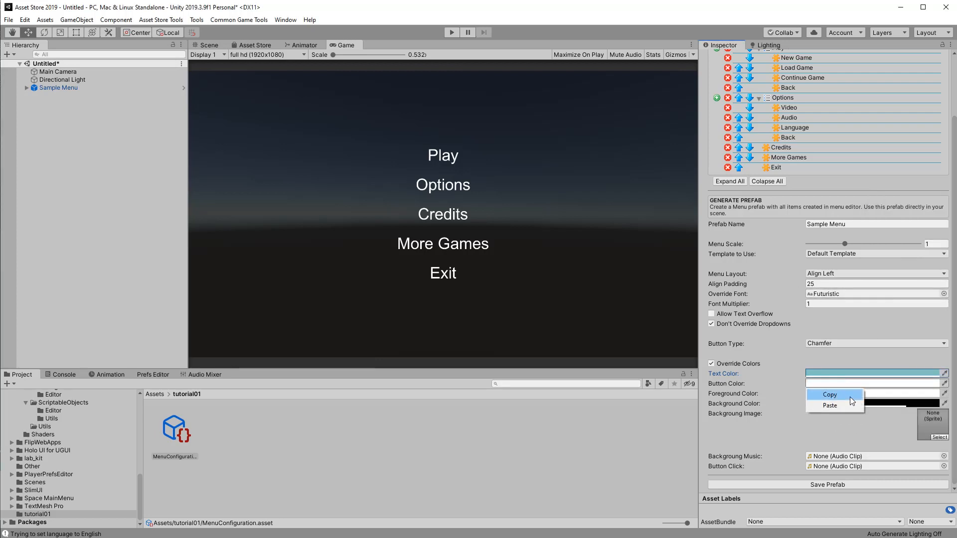
left_click(833, 400)
right_click(841, 394)
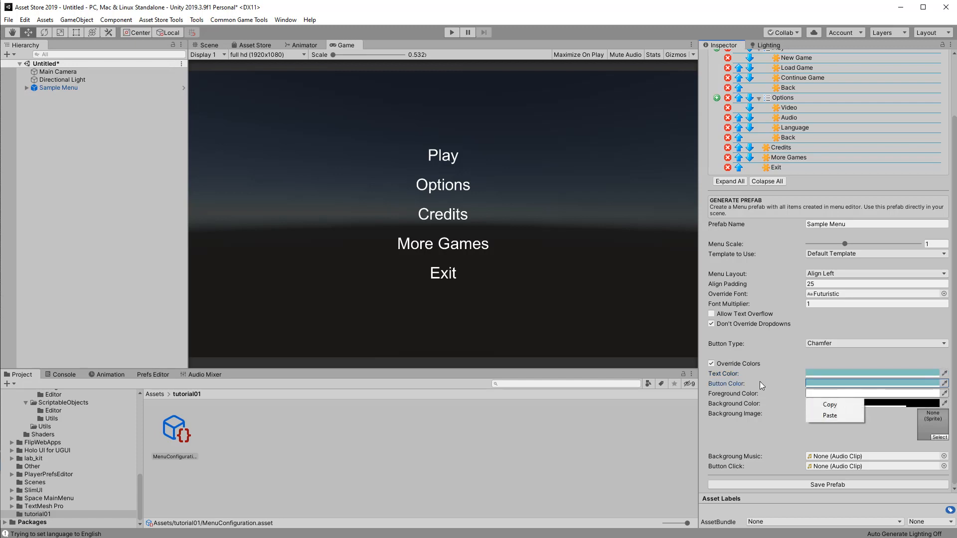
left_click(837, 416)
Step: Choose the Bg_1 sprite as the menu's background image
left_click(940, 437)
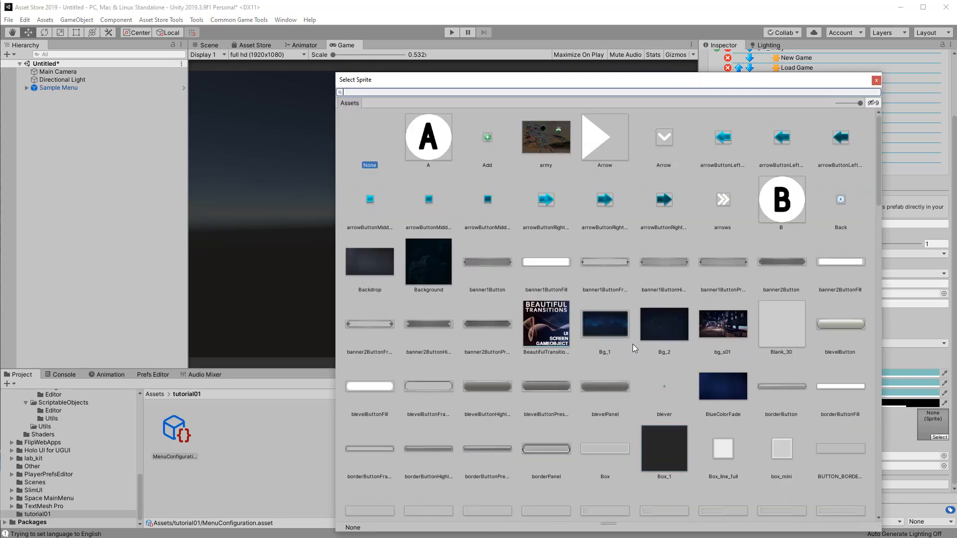
left_click(608, 333)
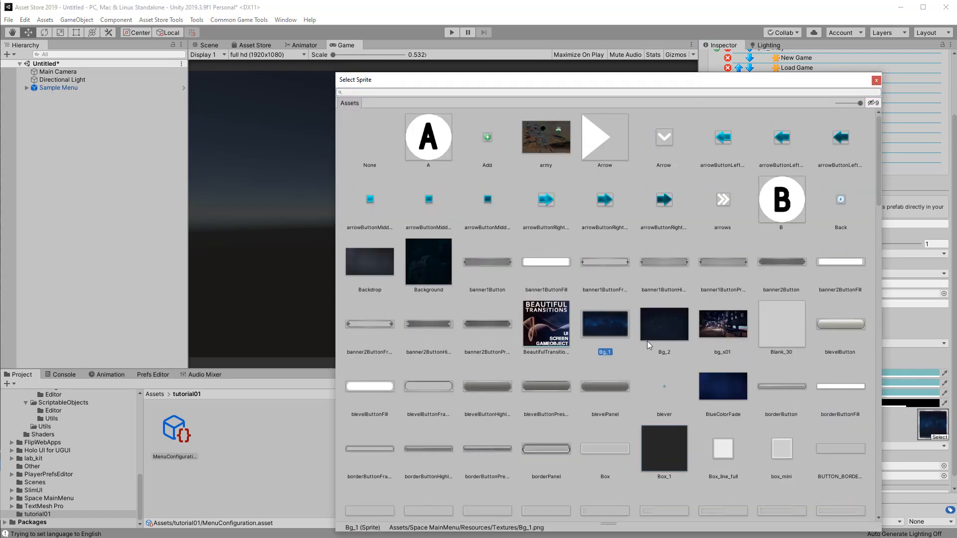
double_click(594, 325)
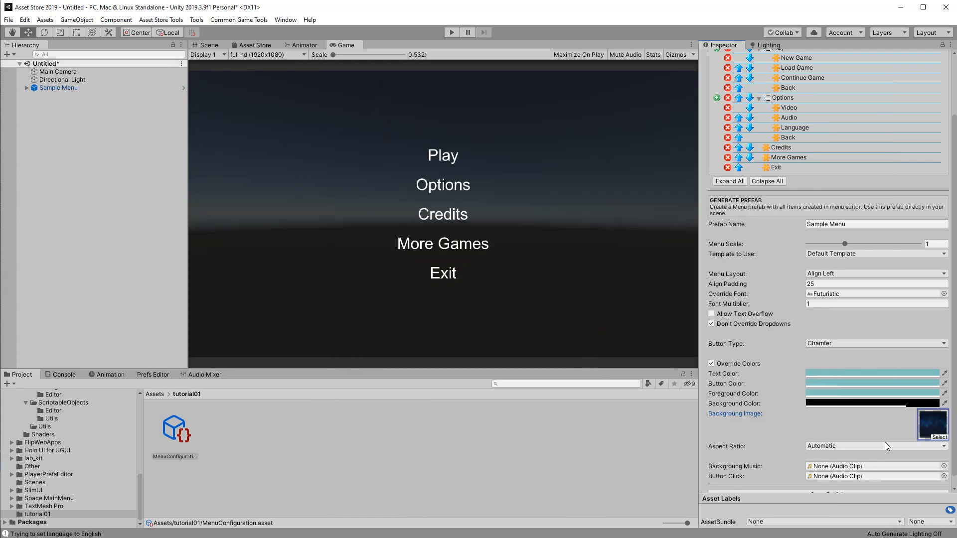
Step: Save the restyled menu as a prefab and open the GeneratedMenu folder
scroll(788, 440, "down", 1)
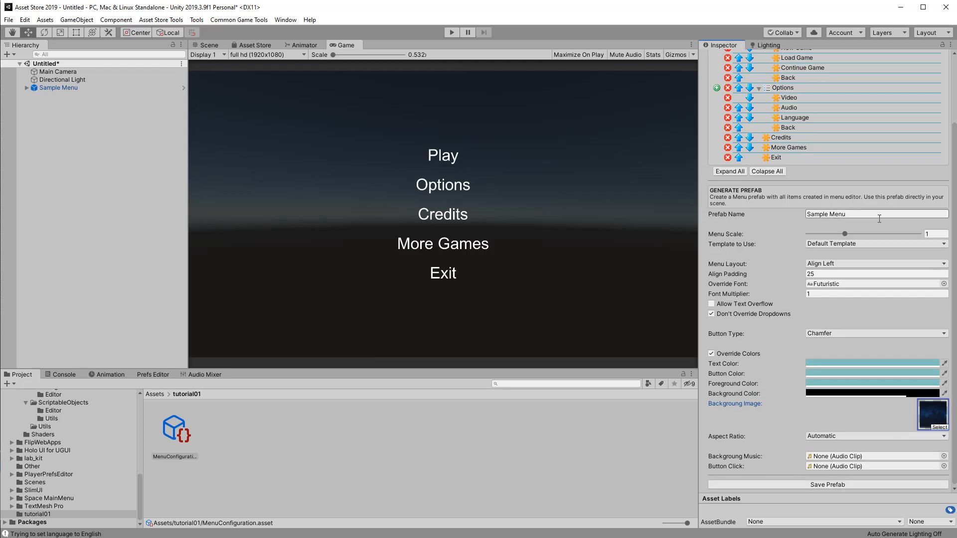
left_click(843, 485)
scroll(60, 458, "up", 10)
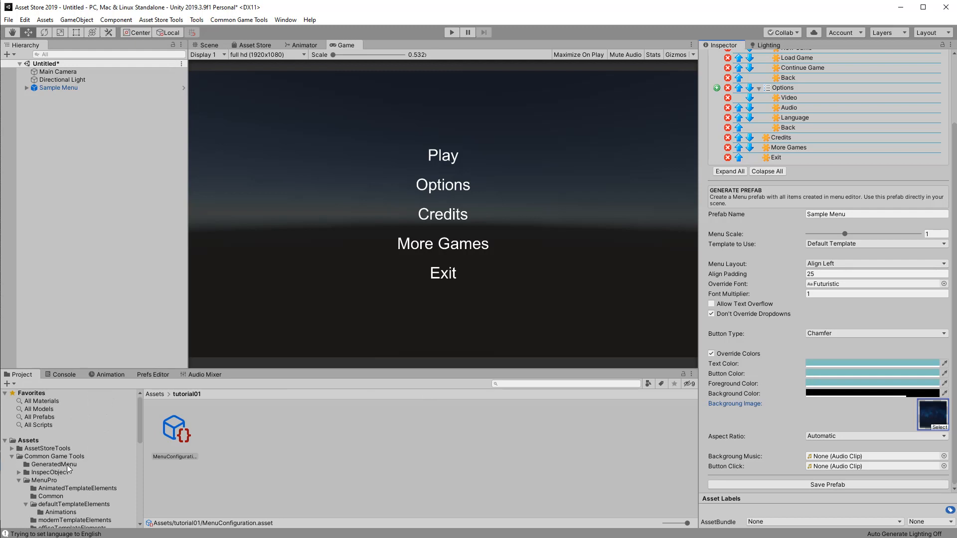
left_click(69, 466)
left_click(240, 438)
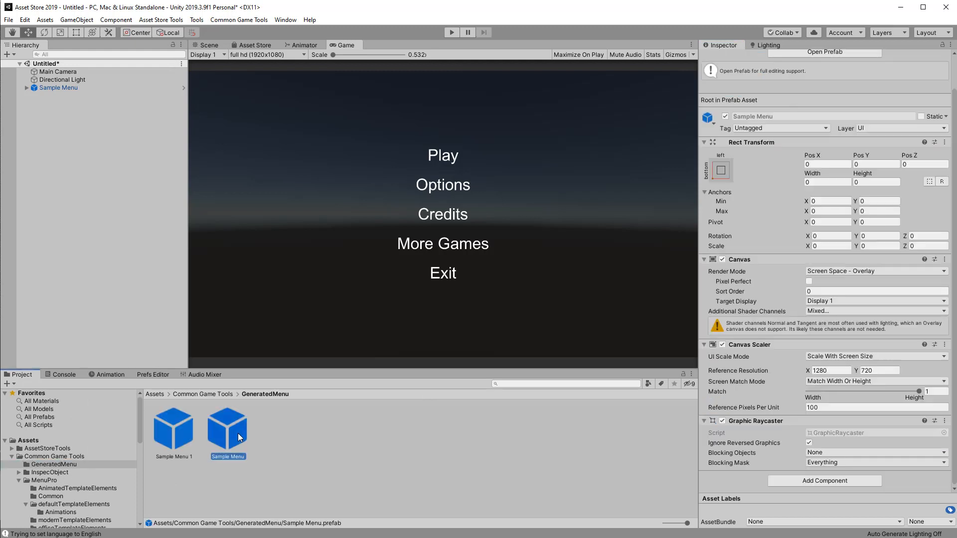
Step: Replace the Sample Menu object in the scene with the Sample Menu 1 prefab
left_click(56, 81)
left_click(58, 88)
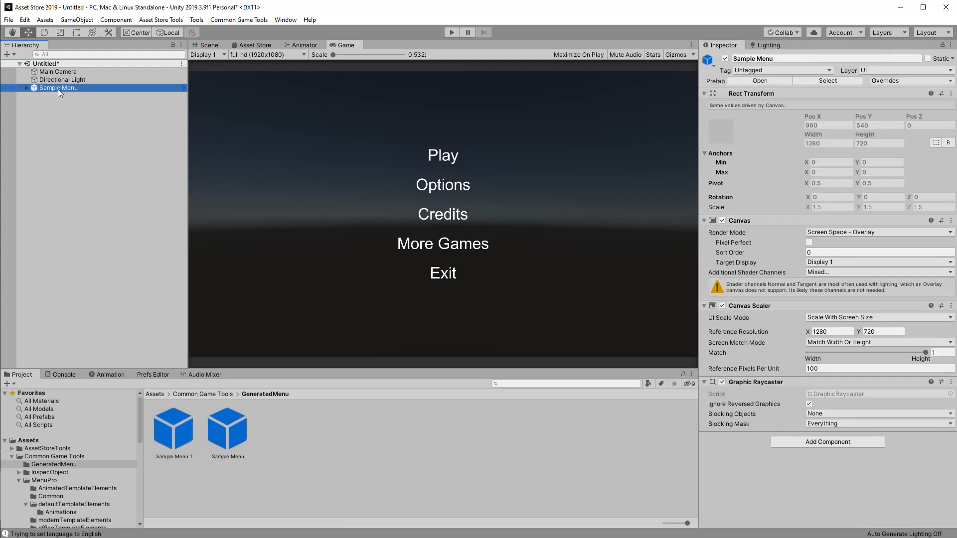
key("Delete")
left_click_drag(167, 444, 92, 239)
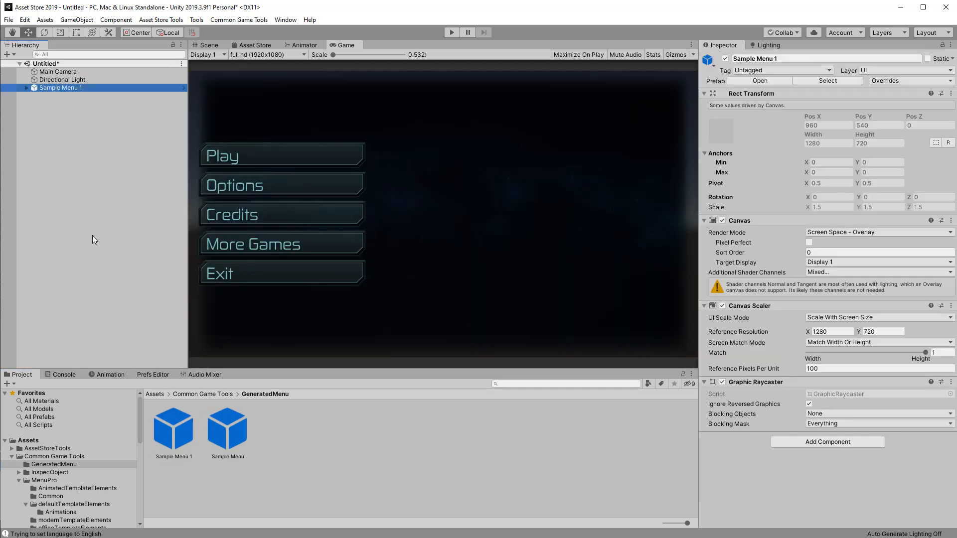
Step: Run the scene, check the restyled Options and Audio Settings screens, and exit the game through the menu
left_click(452, 32)
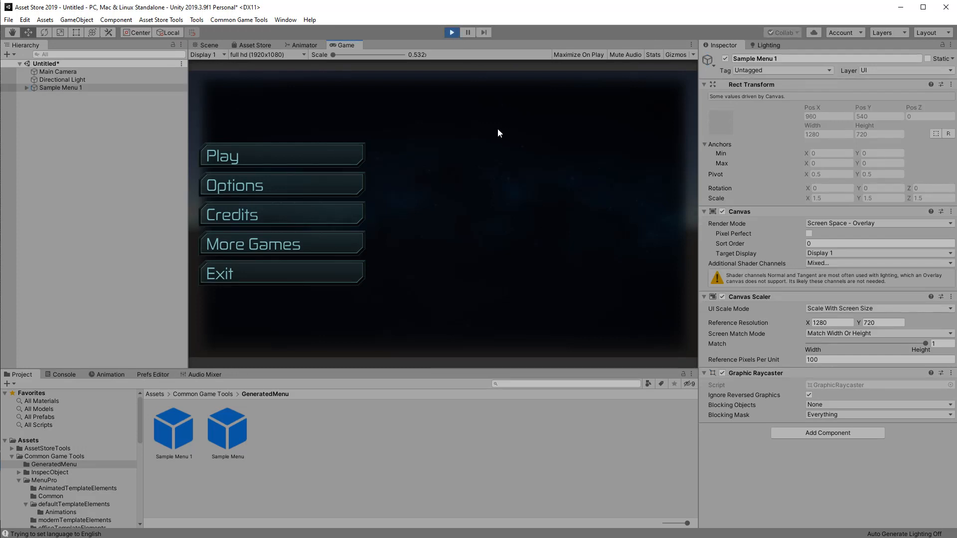
left_click(289, 191)
left_click(294, 201)
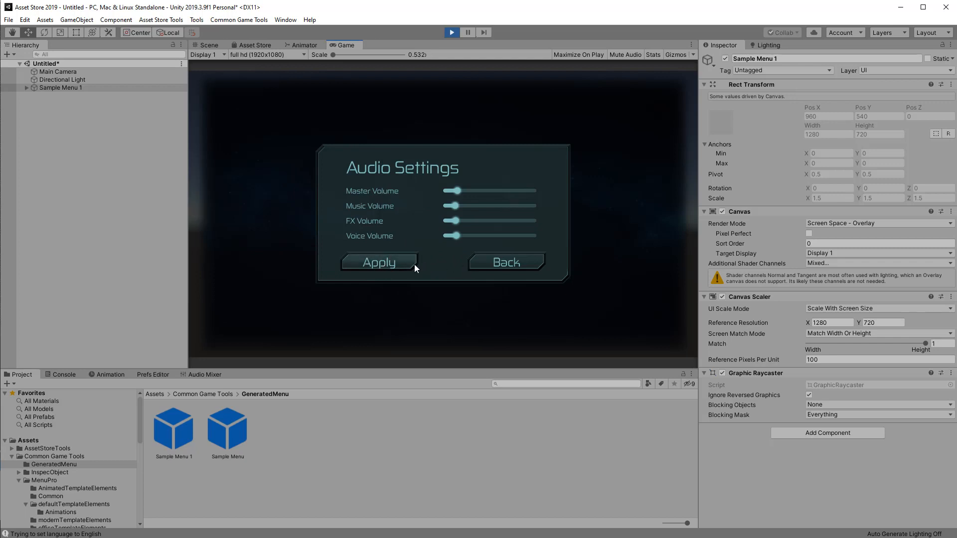
left_click(502, 263)
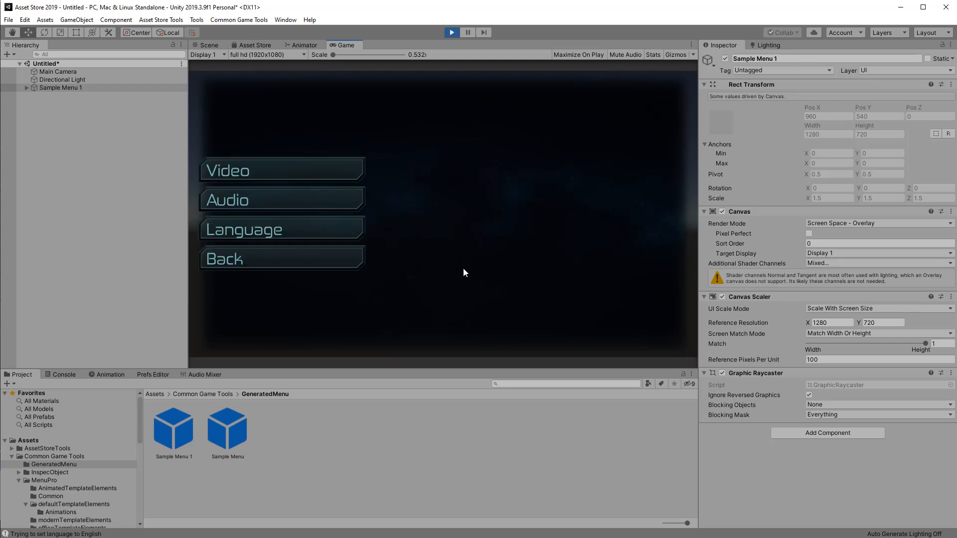
left_click(256, 262)
left_click(246, 275)
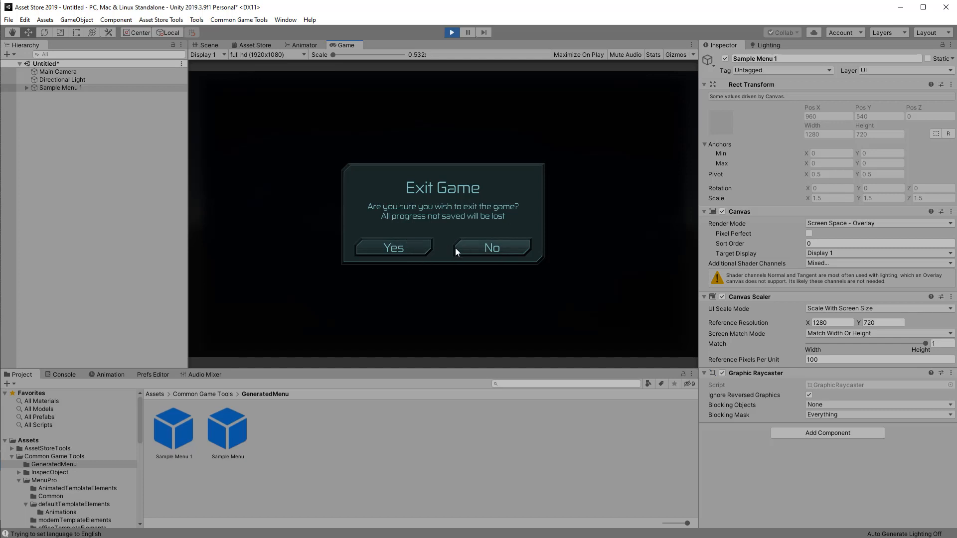
left_click(391, 245)
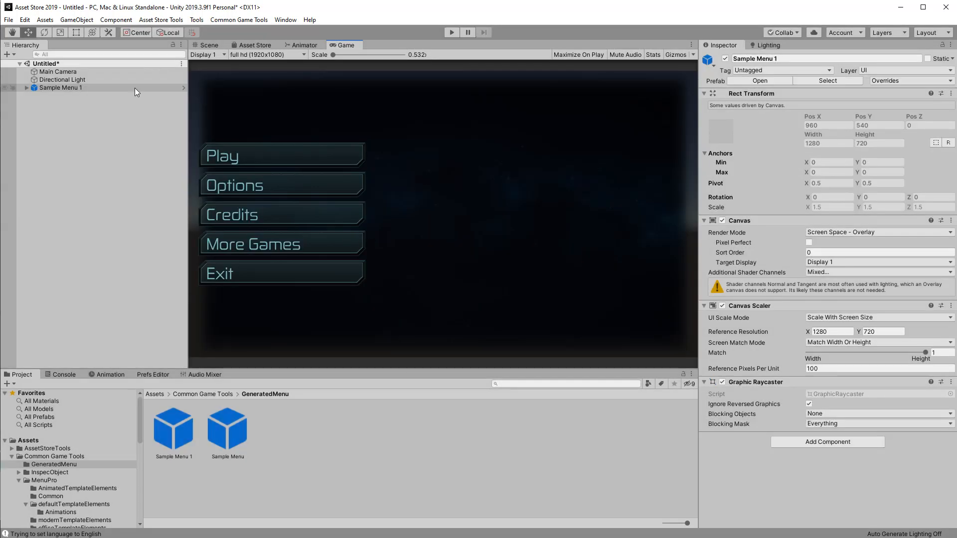
Step: Delete the Sample Menu 1 object from the scene
left_click(129, 82)
left_click(127, 89)
key("Delete")
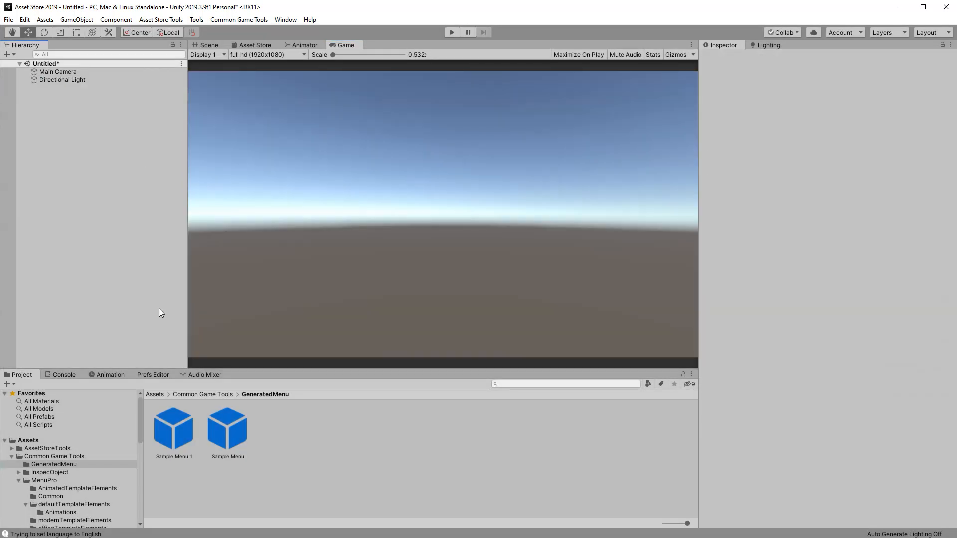
Step: Delete the Sample Menu 1 and Sample Menu prefabs from the GeneratedMenu folder
left_click(174, 429)
key("Delete")
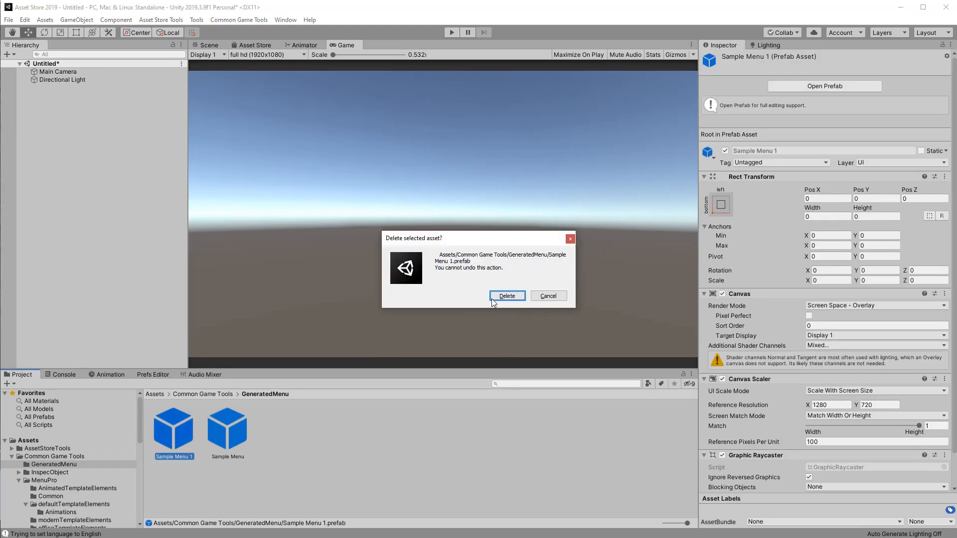
left_click(514, 297)
left_click(177, 430)
key("Delete")
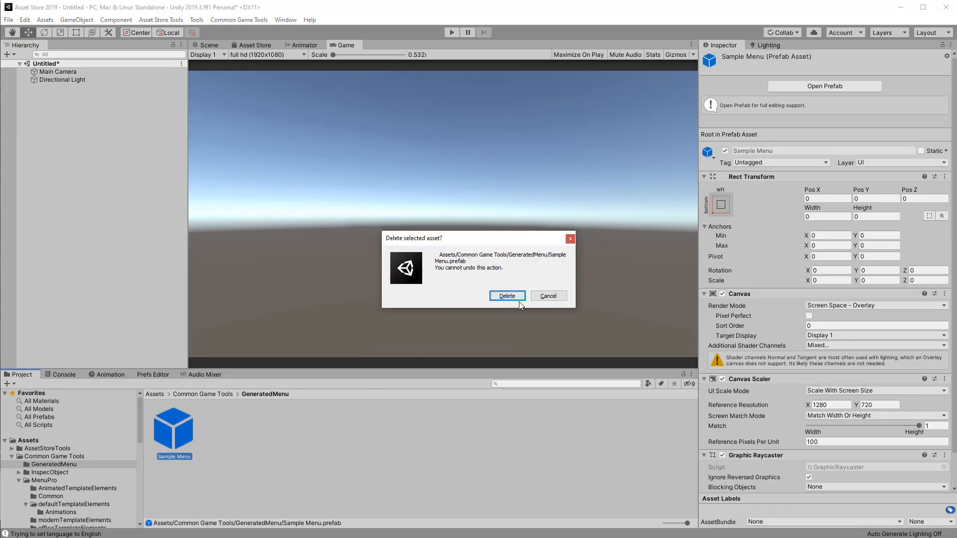
left_click(516, 297)
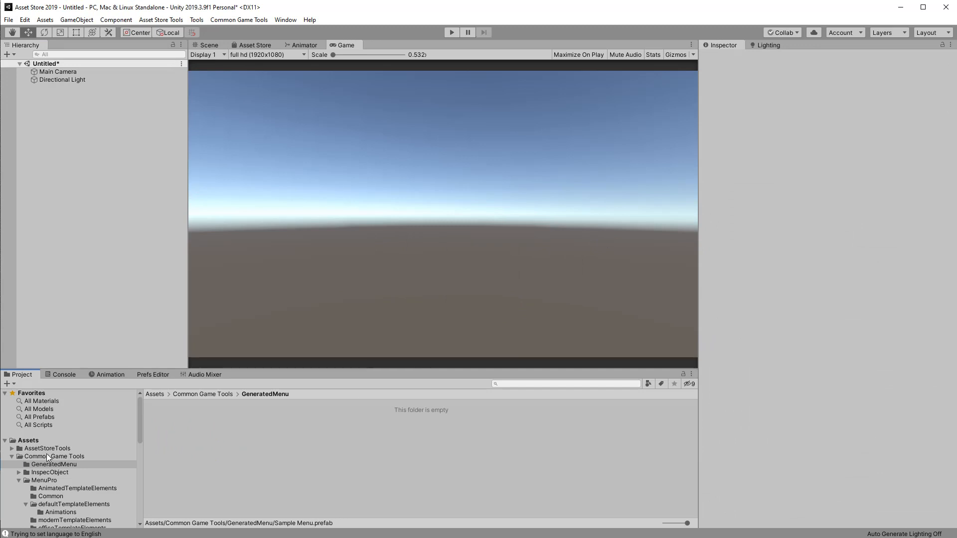
Step: Reopen MenuConfiguration in the tutorial01 folder and lower the alpha of the black background color
scroll(65, 484, "down", 10)
left_click(66, 514)
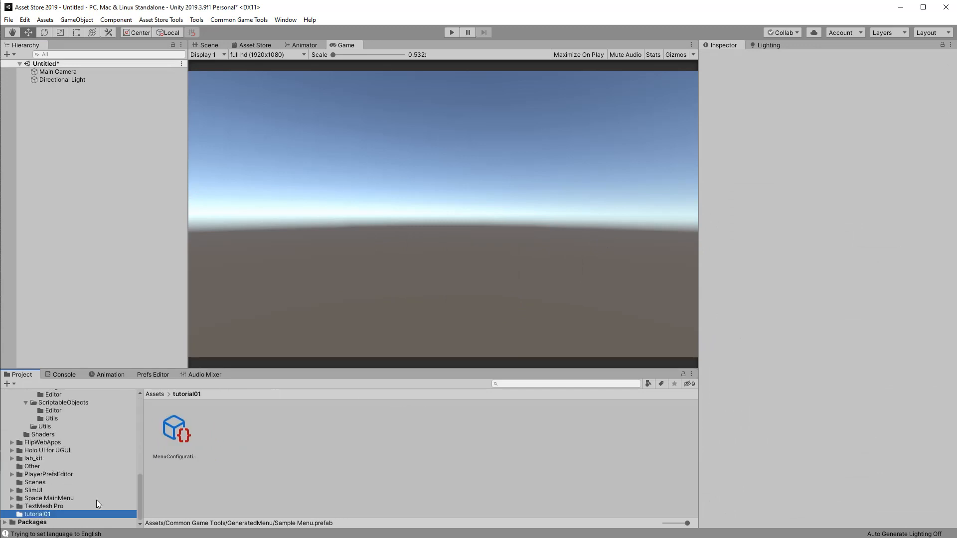
left_click(175, 434)
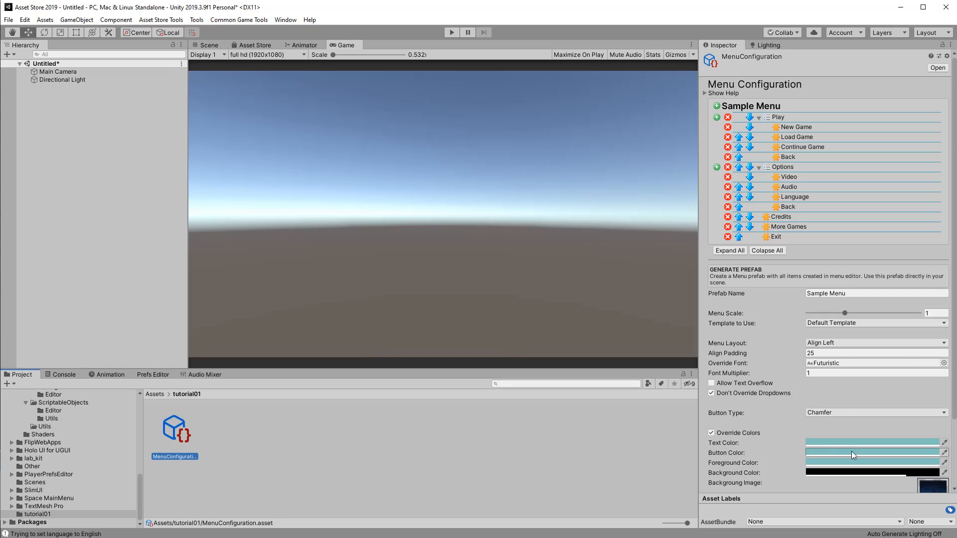
left_click(877, 473)
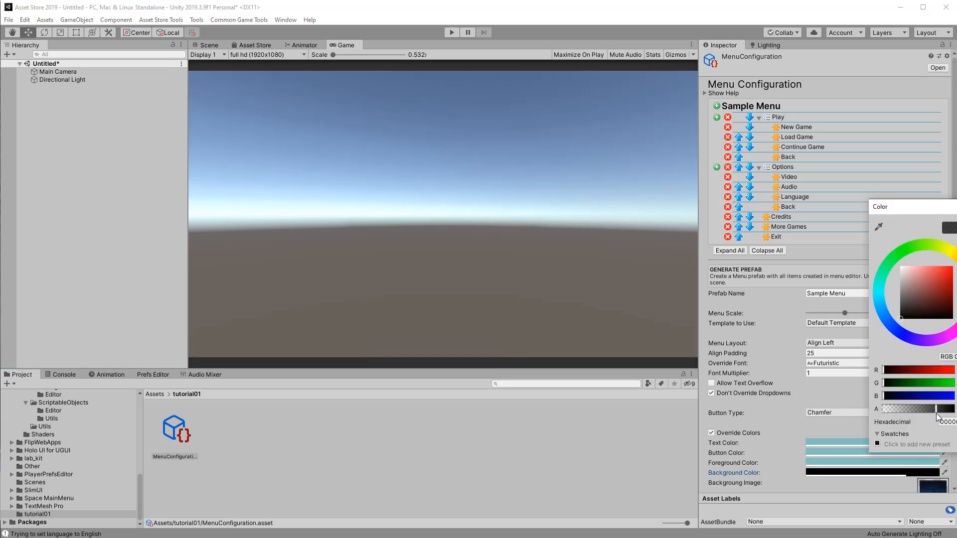
left_click_drag(937, 409, 906, 409)
left_click(956, 207)
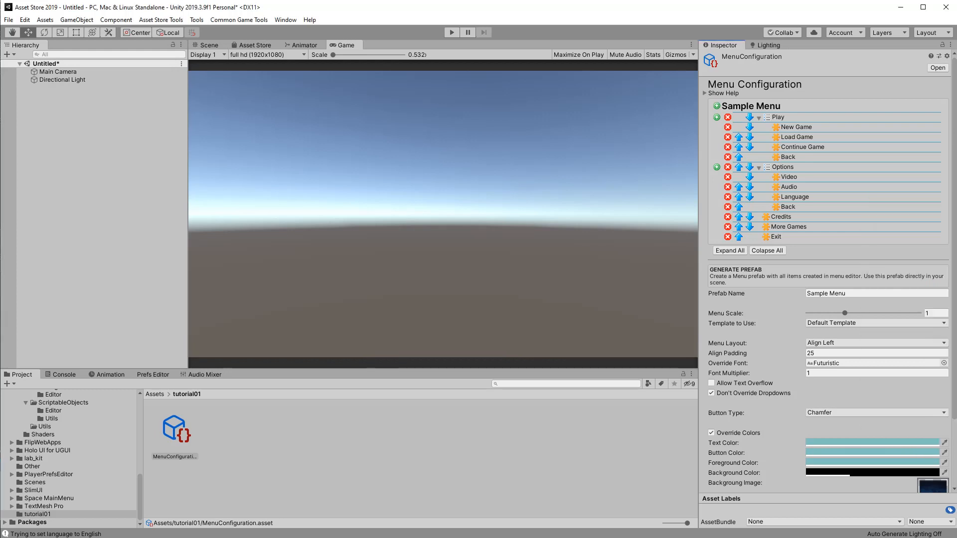
Step: Set the menu configuration's background image to the cap30 spaceship sprite
scroll(920, 468, "down", 3)
left_click(934, 417)
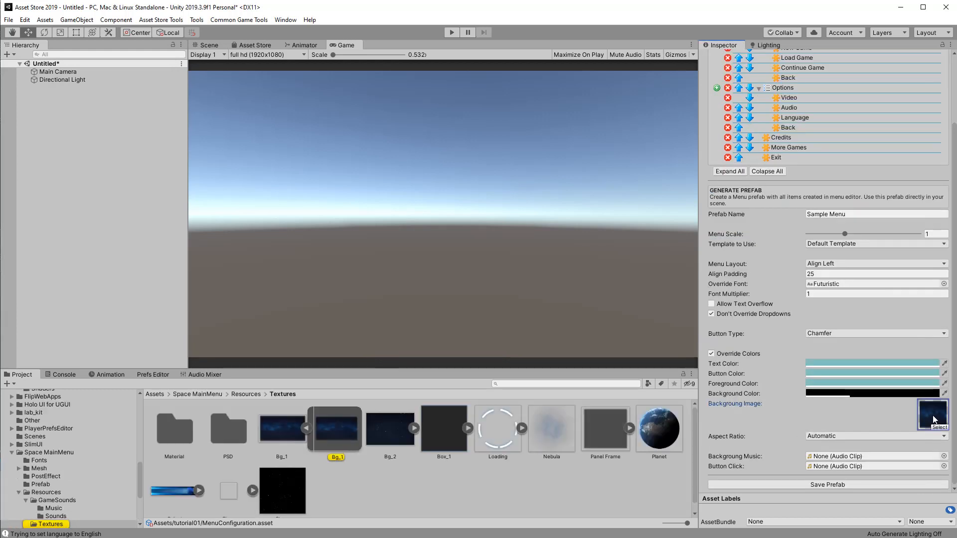
left_click(941, 428)
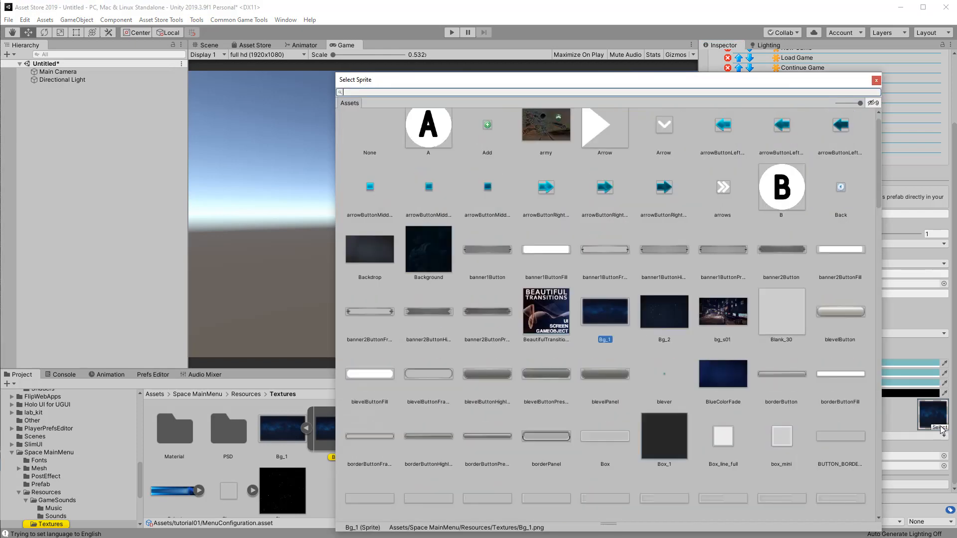
scroll(660, 286, "down", 9)
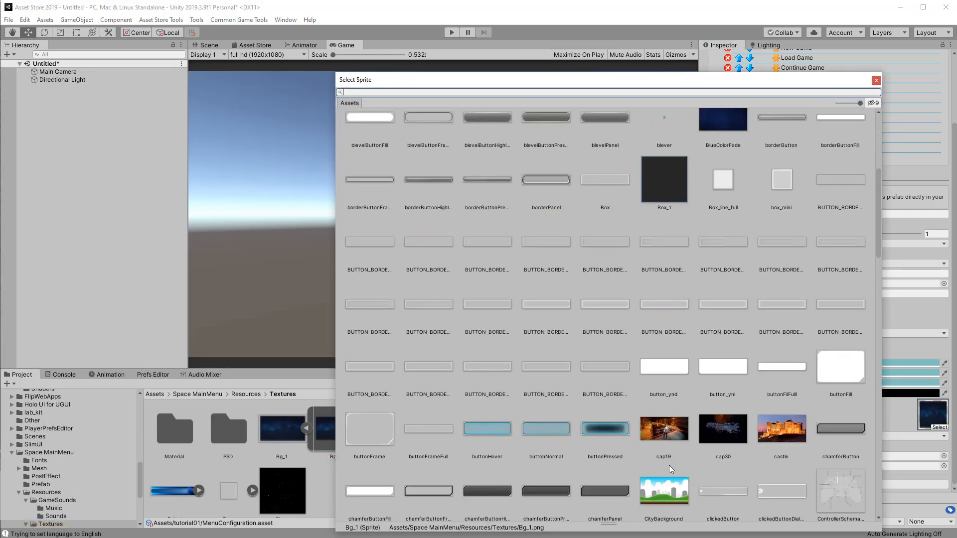
double_click(719, 426)
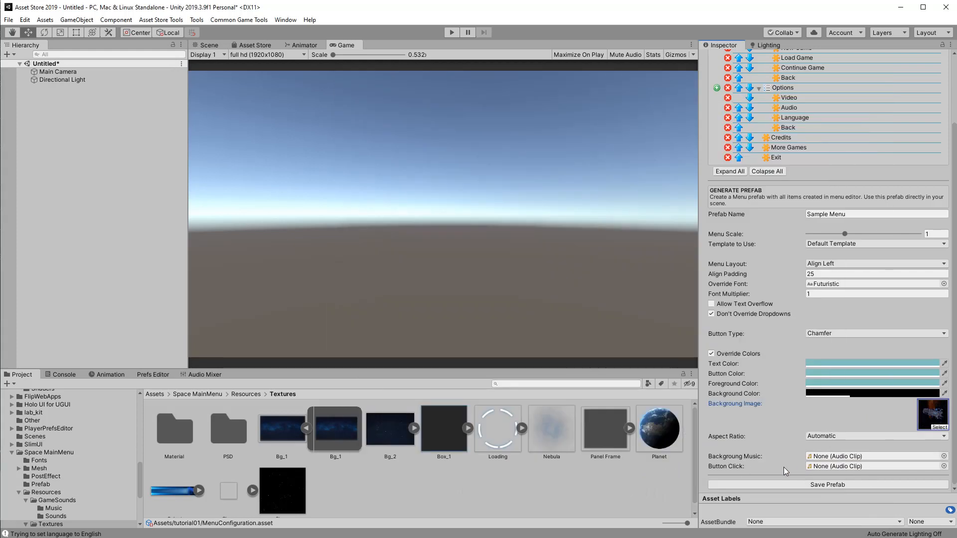
Step: Assign the SciFi clip as background music and btnClick_s01 as the button click sound
left_click(944, 457)
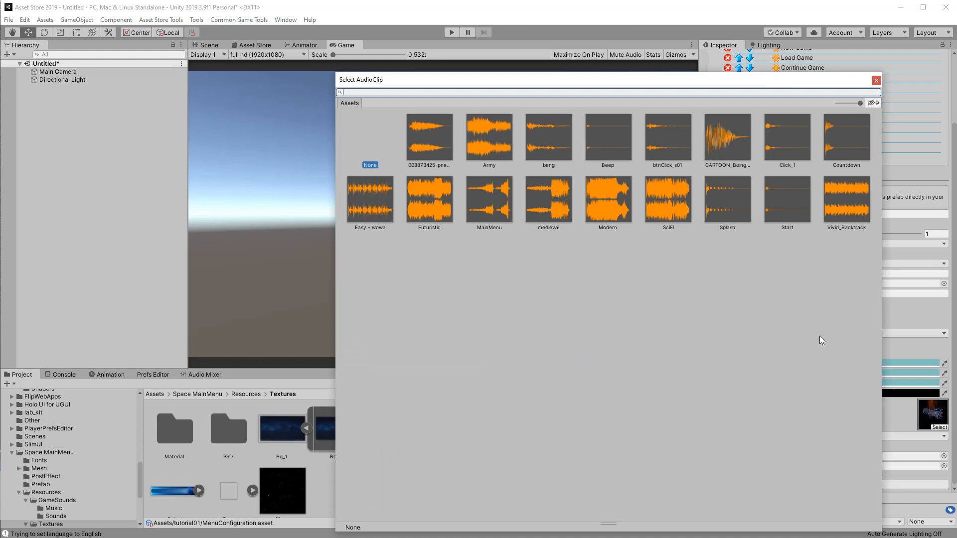
left_click(663, 198)
double_click(675, 192)
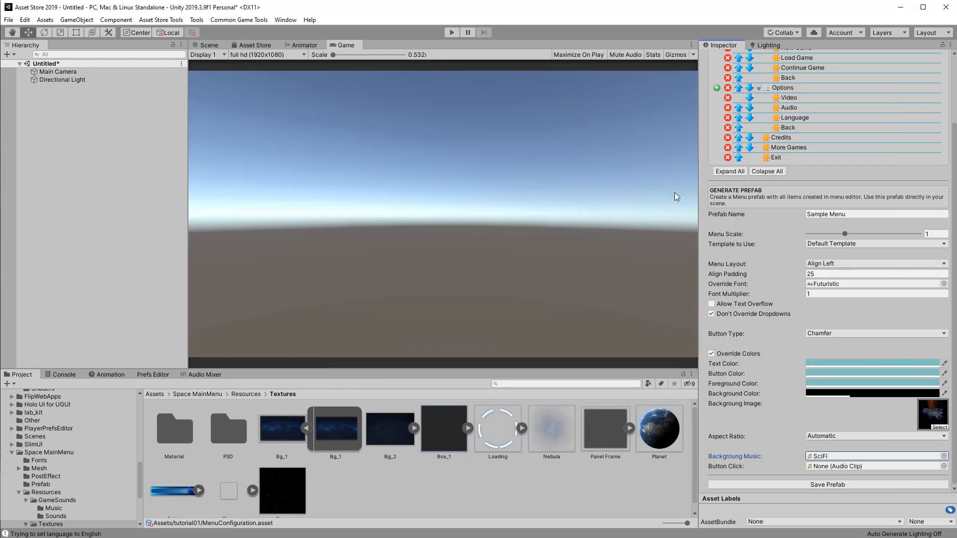
left_click(944, 467)
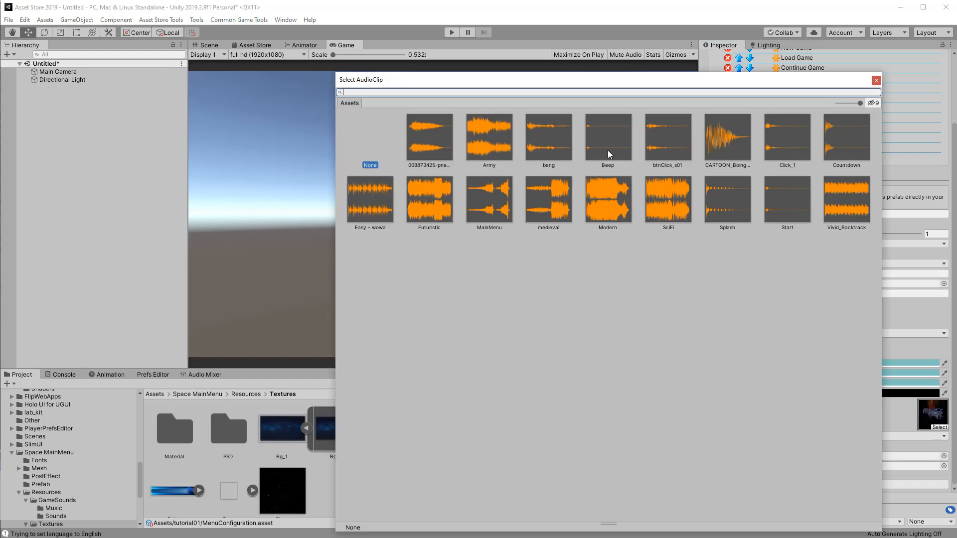
double_click(652, 135)
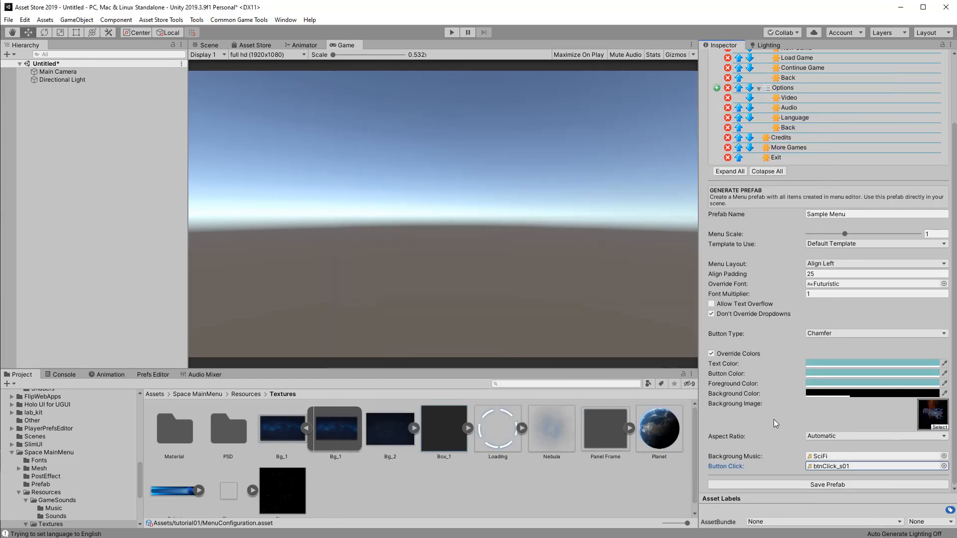
Step: Save the menu prefab and add Sample Menu from the GeneratedMenu folder to the scene
left_click(822, 485)
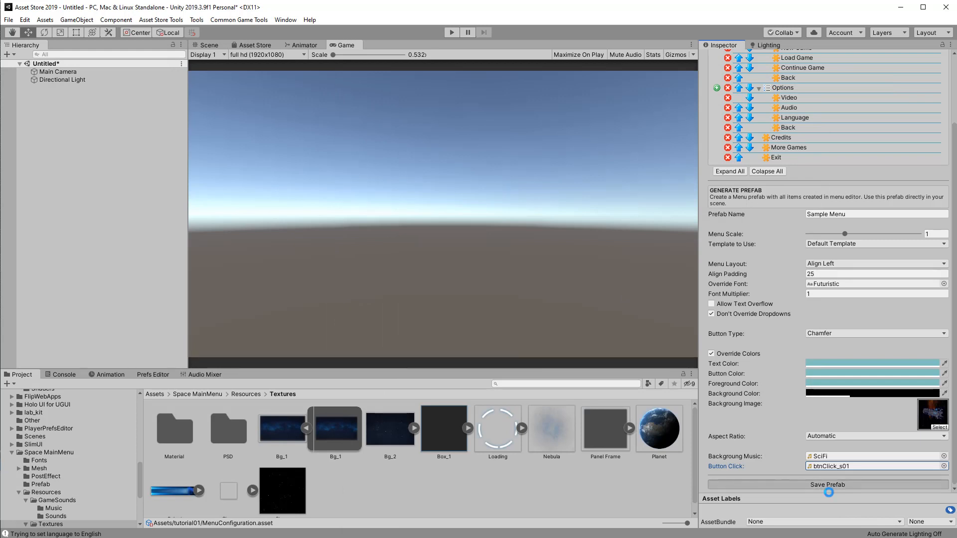
scroll(85, 447, "up", 15)
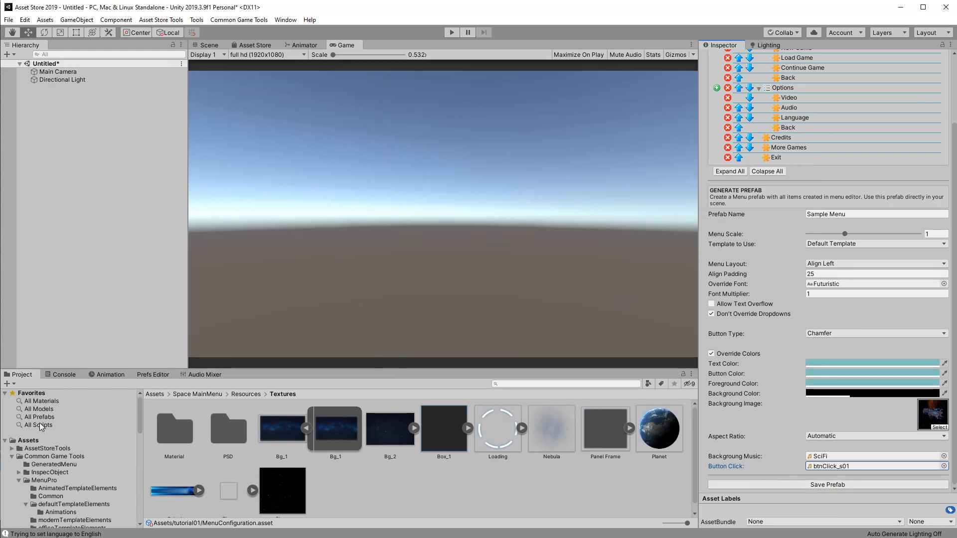
left_click(68, 466)
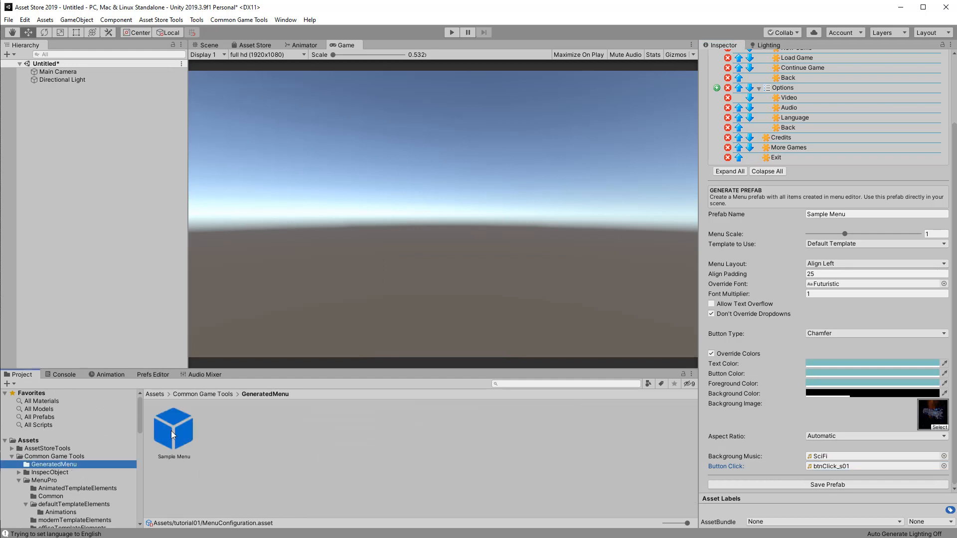
left_click_drag(172, 432, 68, 229)
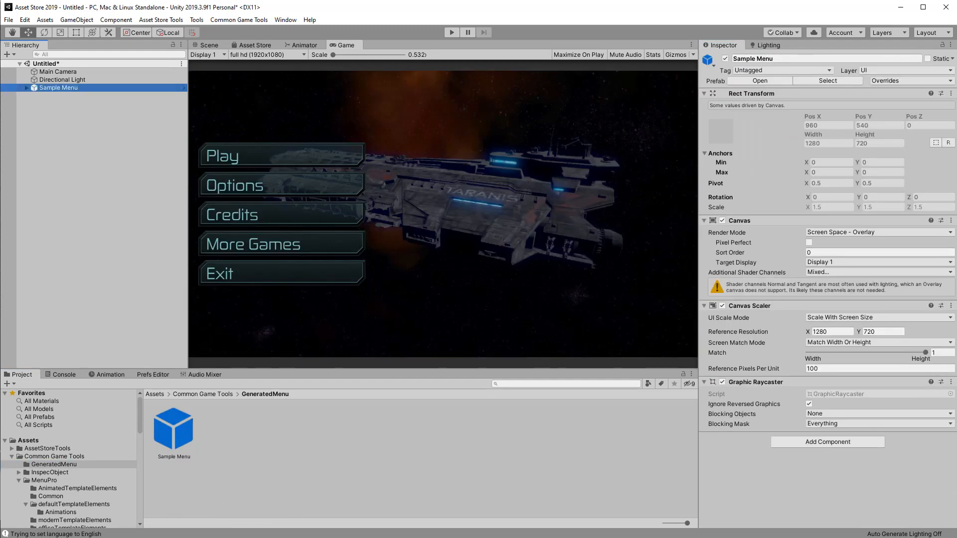
Step: Run the scene, check the Options and Audio Settings screens with the new background and sounds, and stop playing
left_click(454, 33)
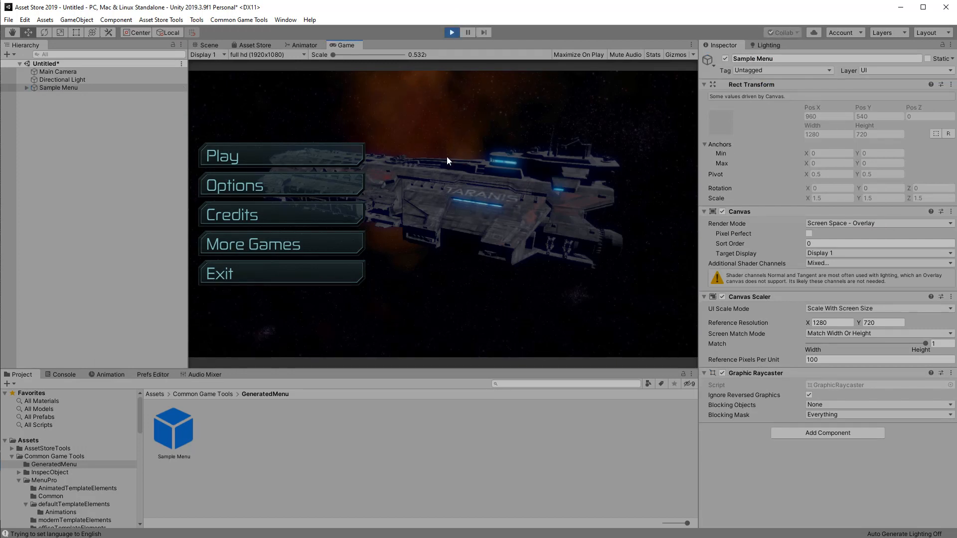
left_click(290, 186)
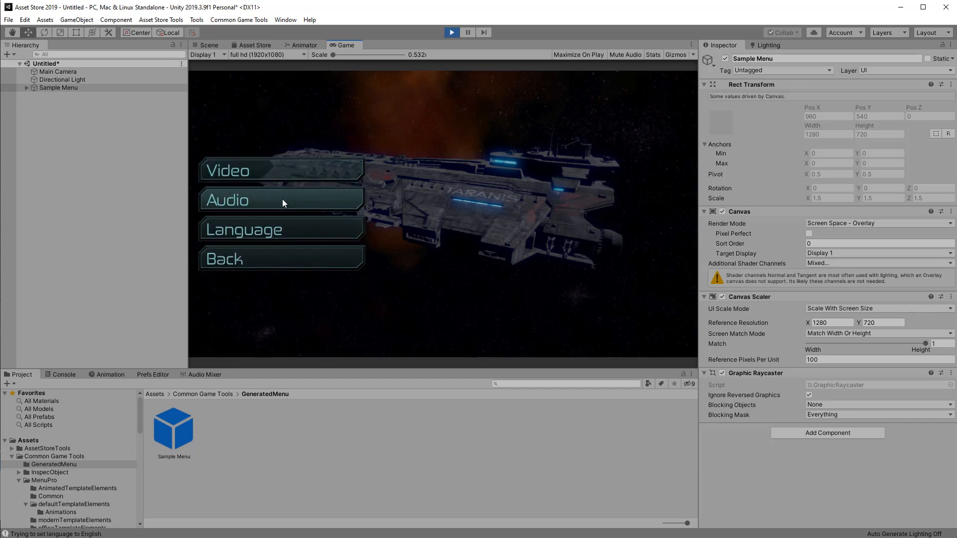
left_click(282, 199)
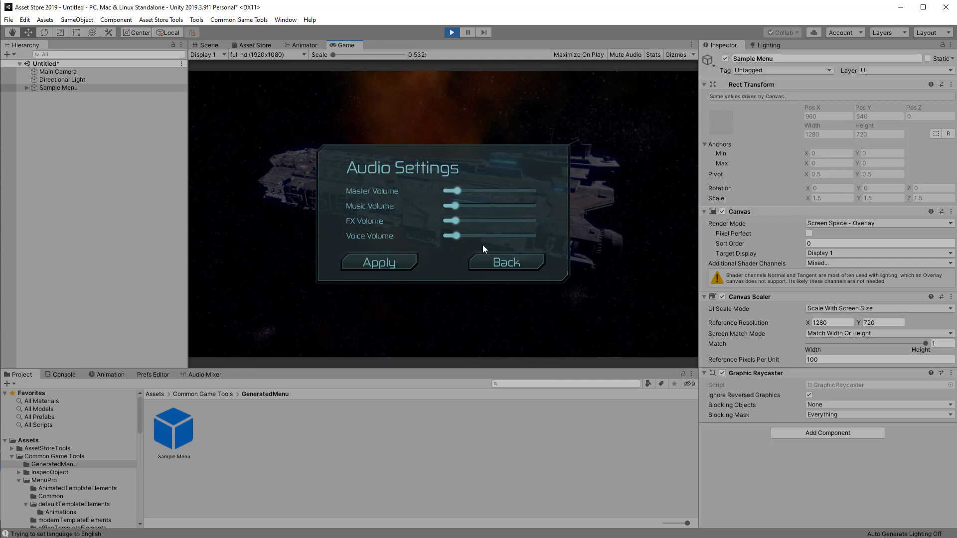
left_click(504, 262)
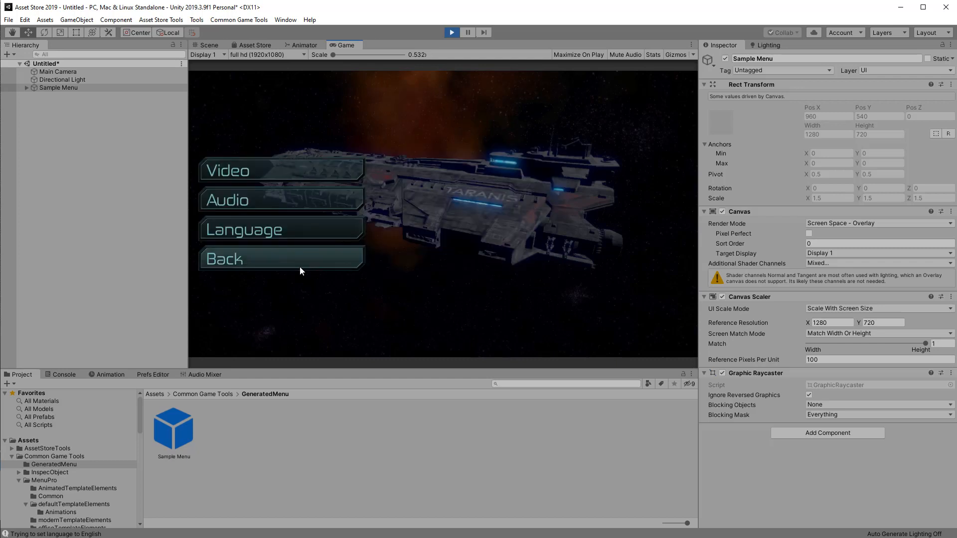
left_click(452, 32)
Step: Reopen MenuConfiguration in the tutorial01 folder, set the font multiplier to 0.75 and save the prefab
scroll(75, 496, "down", 5)
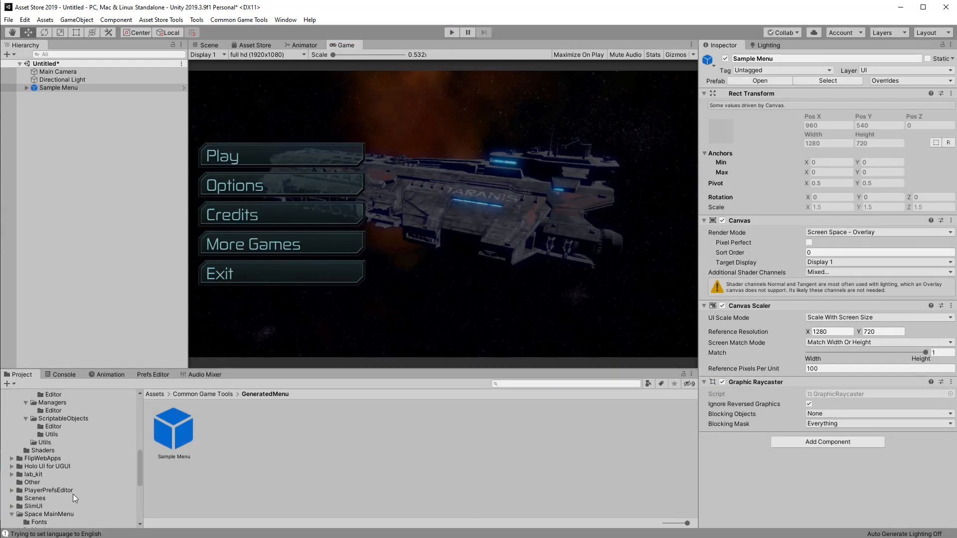
scroll(69, 504, "down", 5)
left_click(38, 515)
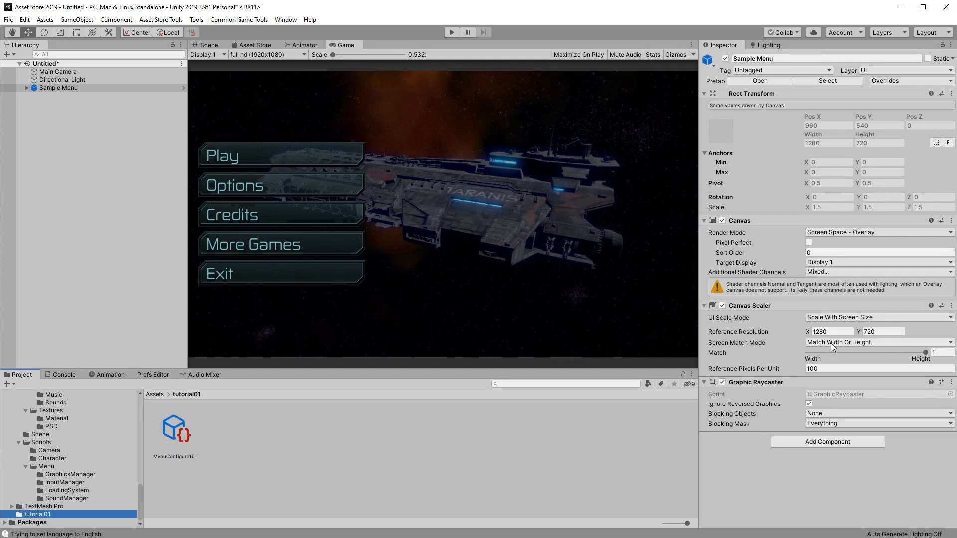
left_click(181, 441)
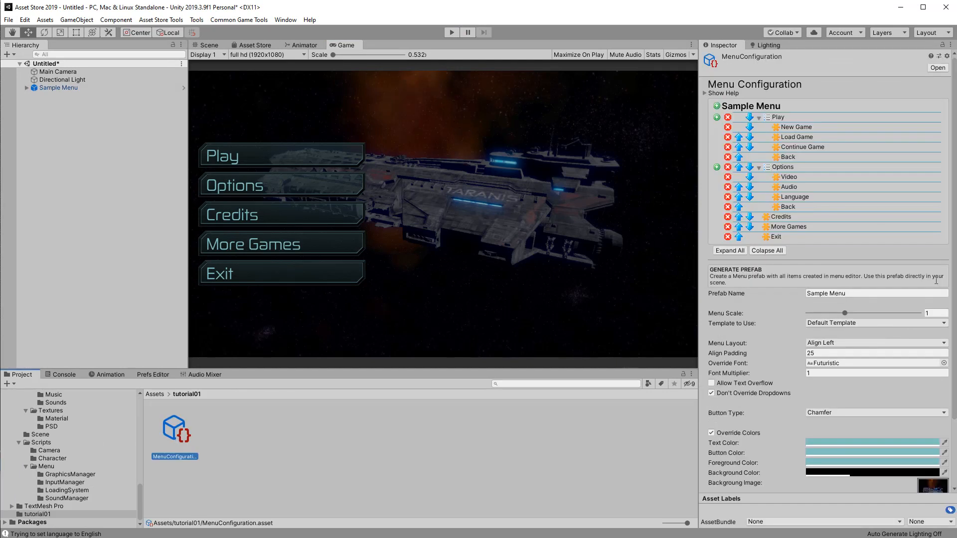
left_click(809, 373)
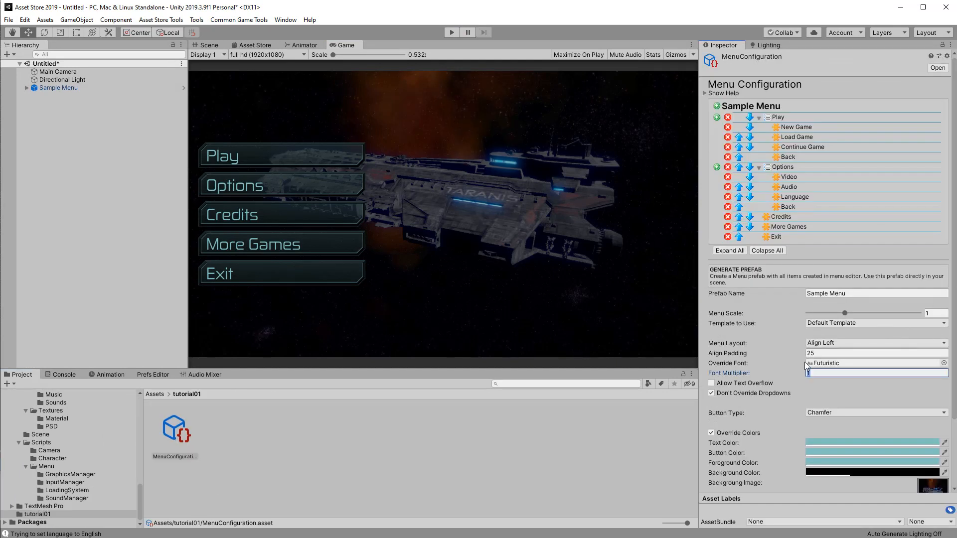
type("0.75")
scroll(827, 480, "down", 3)
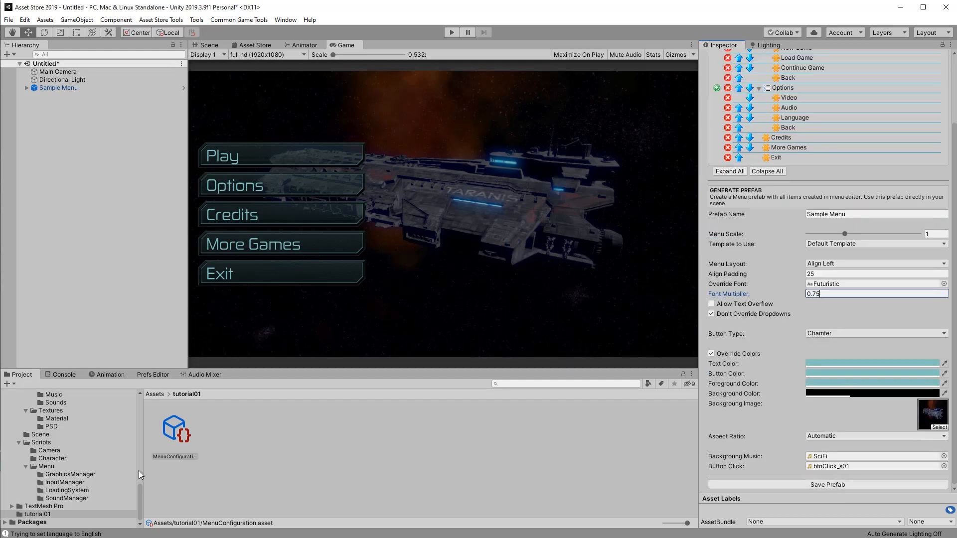
Step: Delete the old Sample Menu object and its prefab, and add the Sample Menu 1 prefab from GeneratedMenu to the scene
scroll(70, 468, "up", 10)
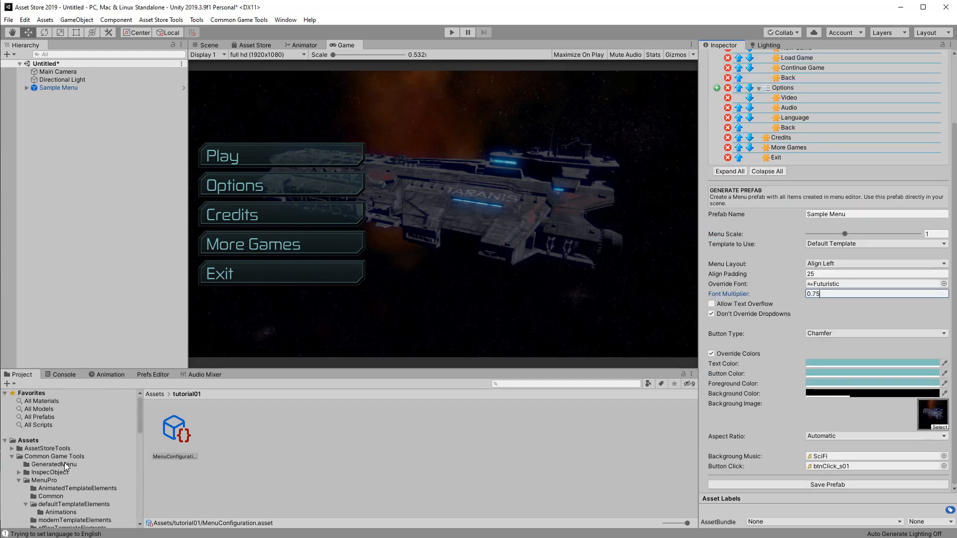
left_click(64, 465)
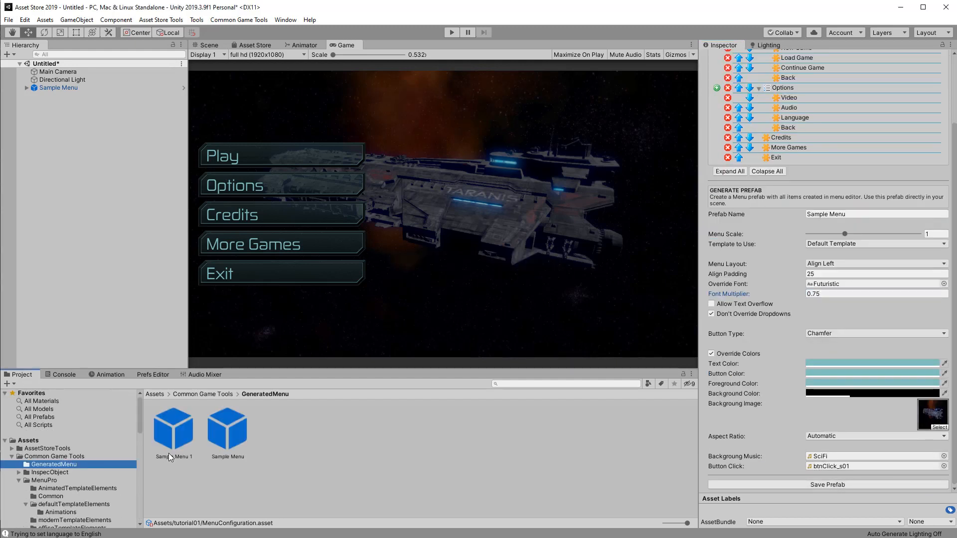
left_click(48, 86)
key("Delete")
left_click(227, 430)
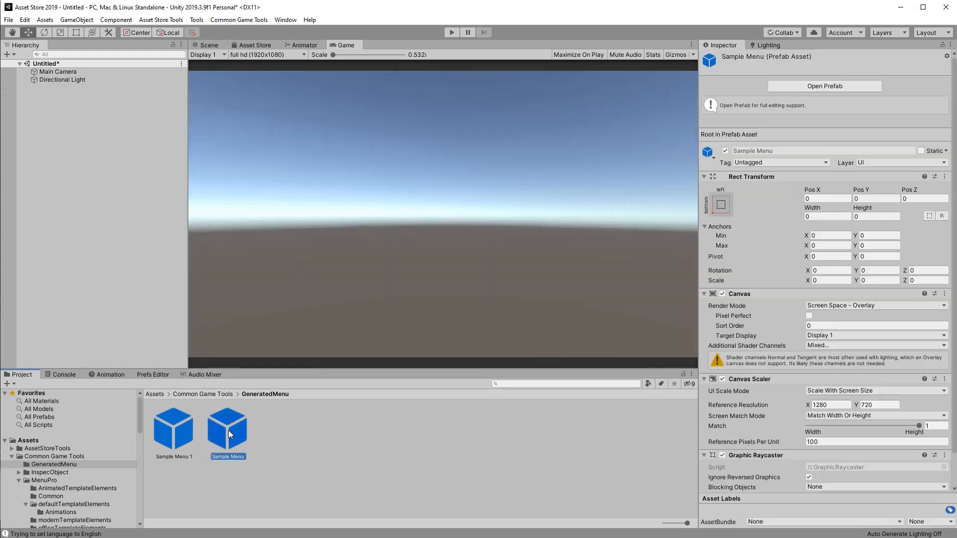
key("Delete")
left_click(509, 297)
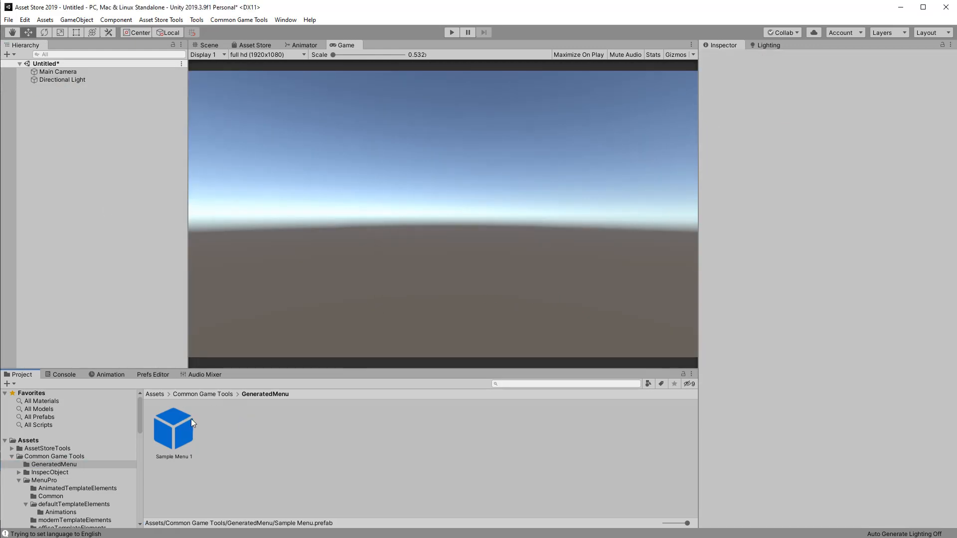
left_click_drag(191, 419, 112, 254)
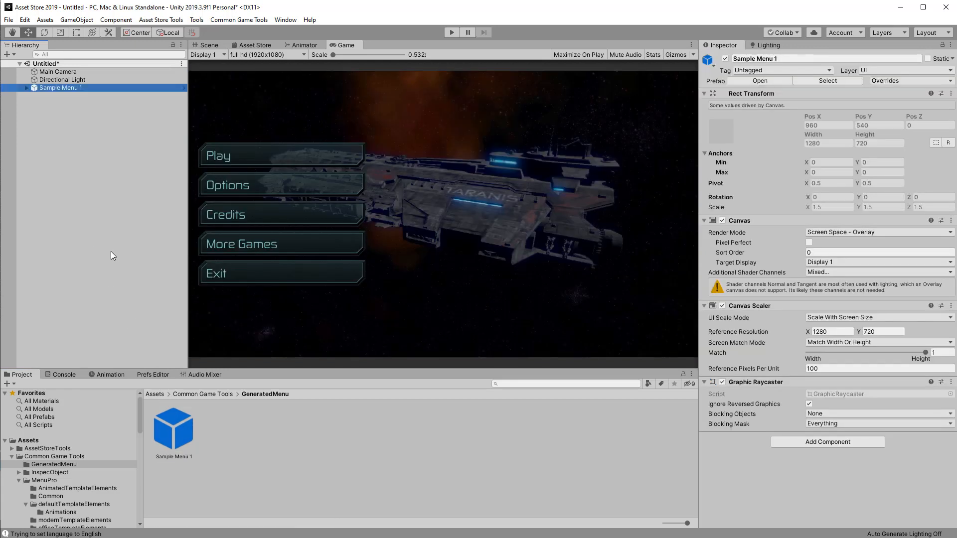
Step: Run the scene, check the smaller font on the Options and Video Settings screens, and exit the game through the menu
left_click(453, 33)
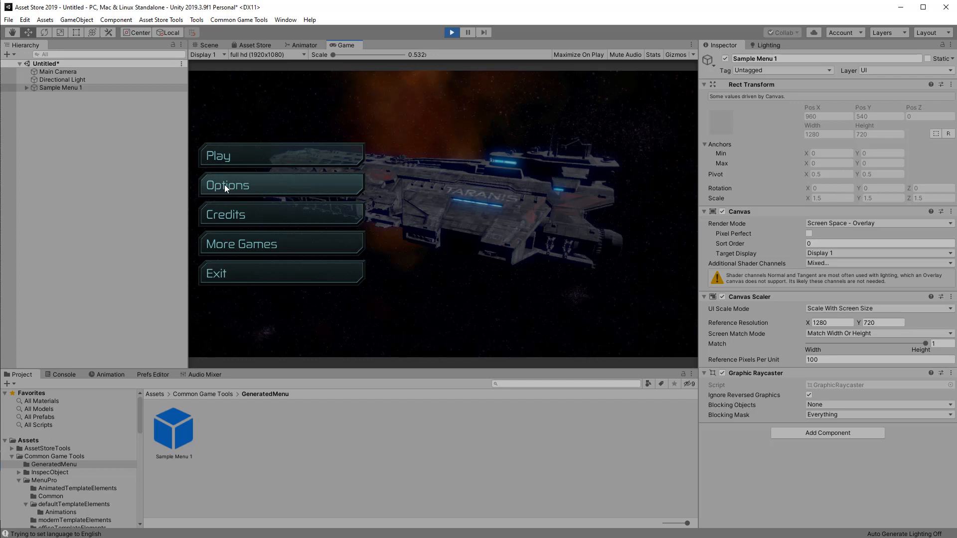
left_click(230, 187)
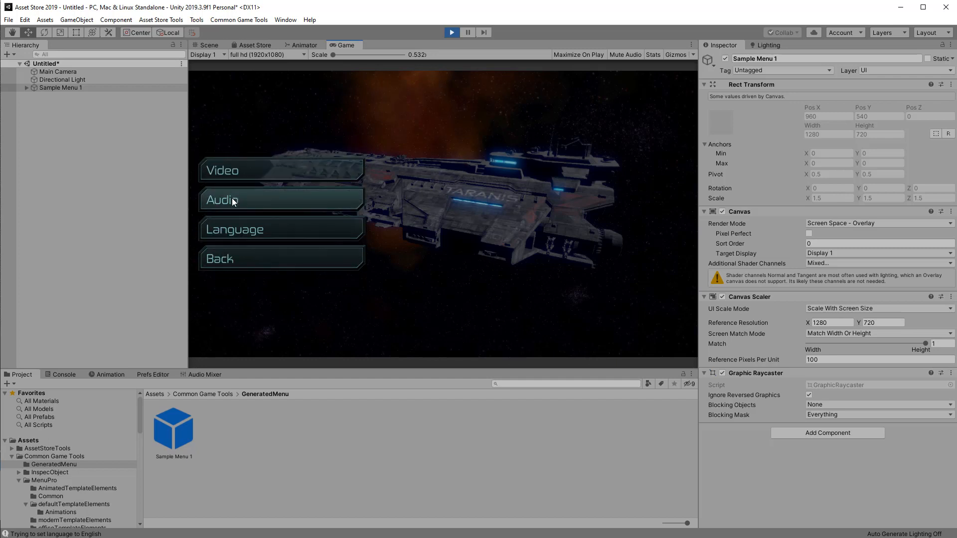
left_click(243, 176)
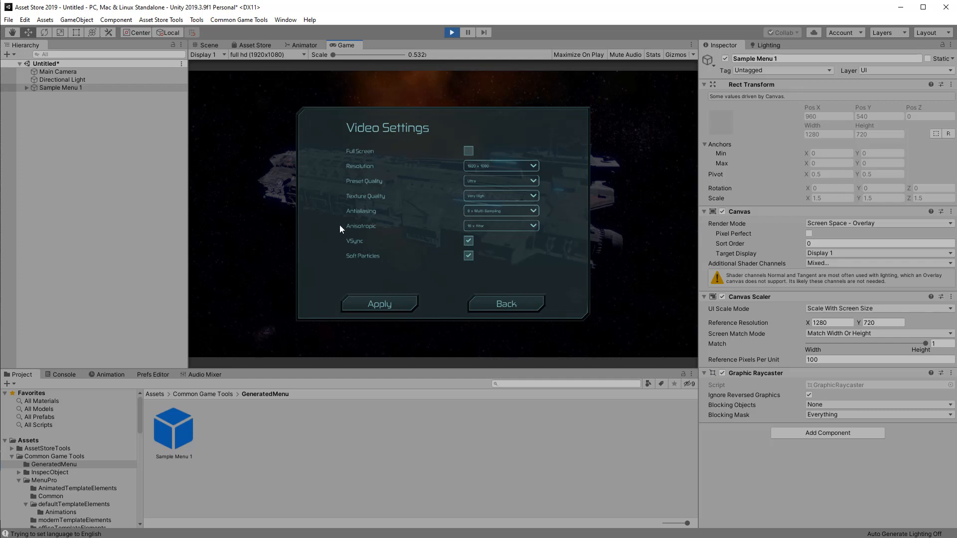
left_click(495, 305)
left_click(217, 259)
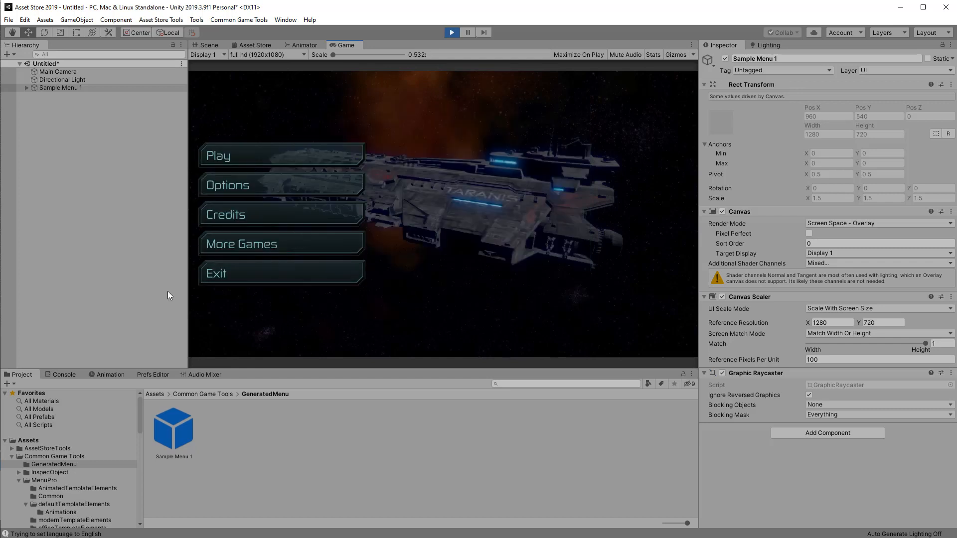
left_click(235, 282)
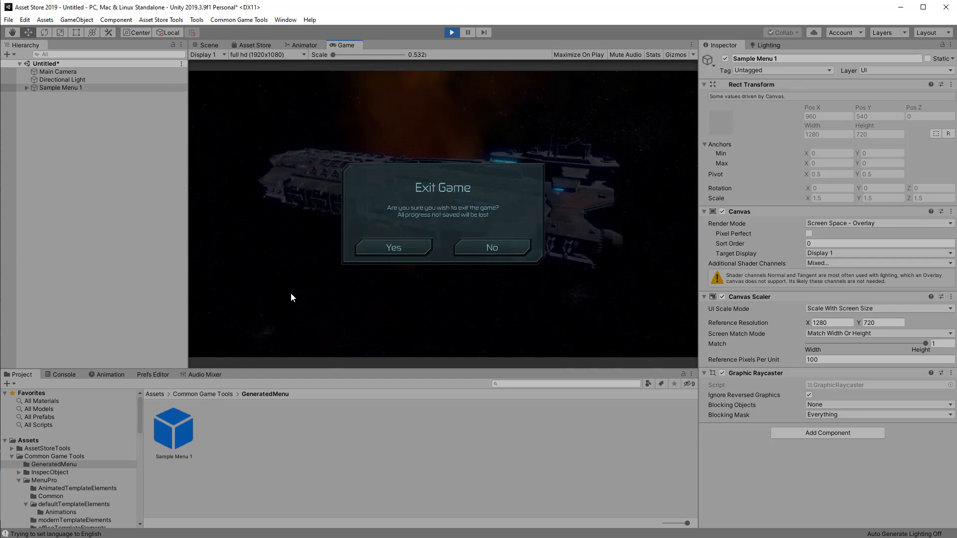
left_click(384, 250)
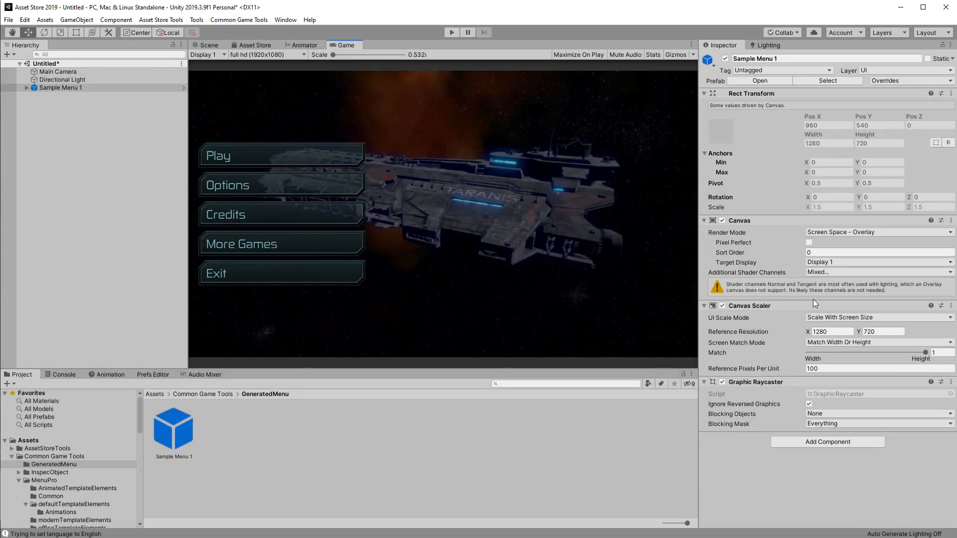
Step: Reopen MenuConfiguration in the tutorial01 folder and view the available menu templates, keeping Default Template
scroll(104, 459, "down", 10)
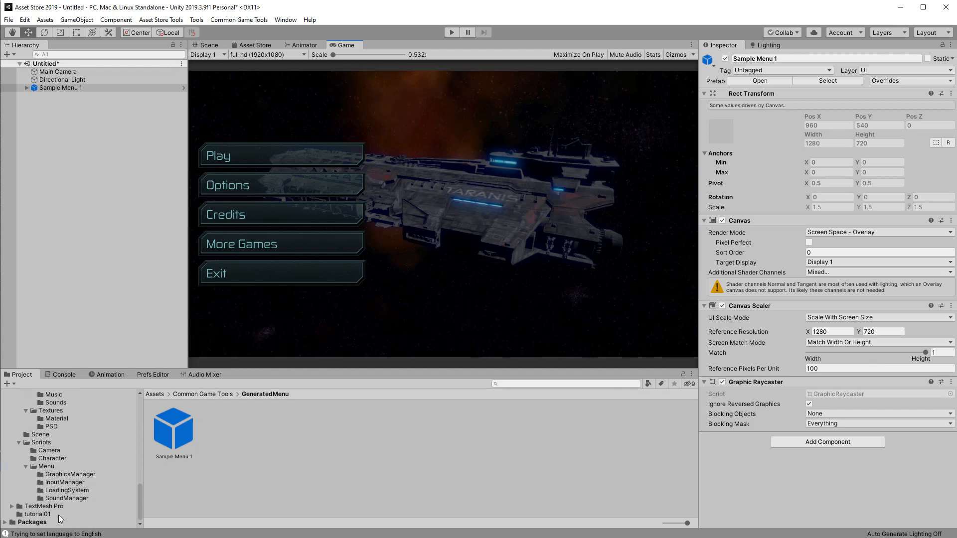
left_click(37, 514)
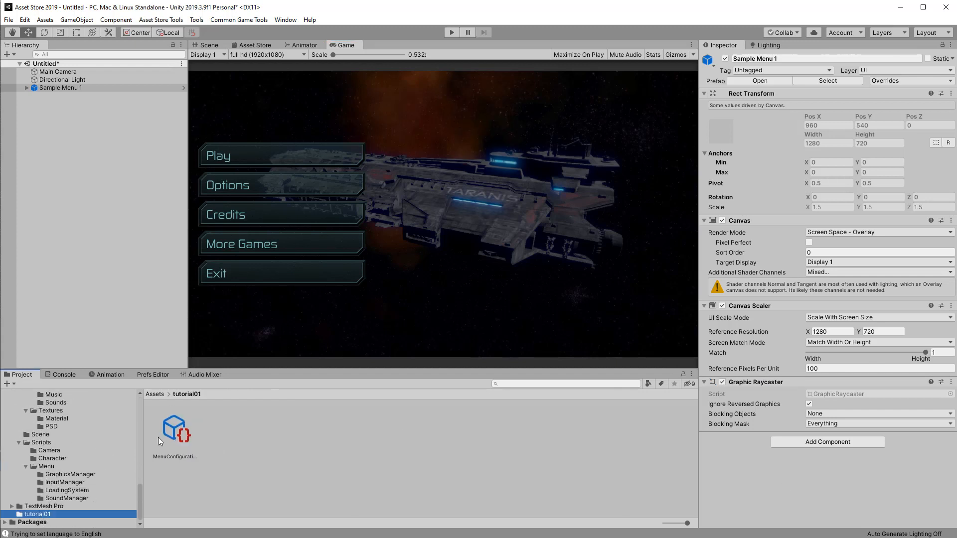
left_click(188, 428)
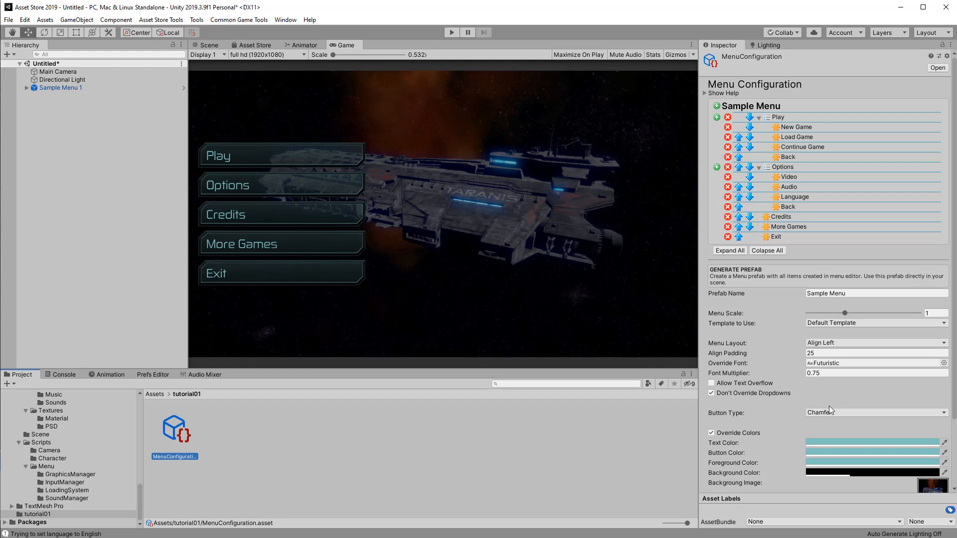
left_click(839, 324)
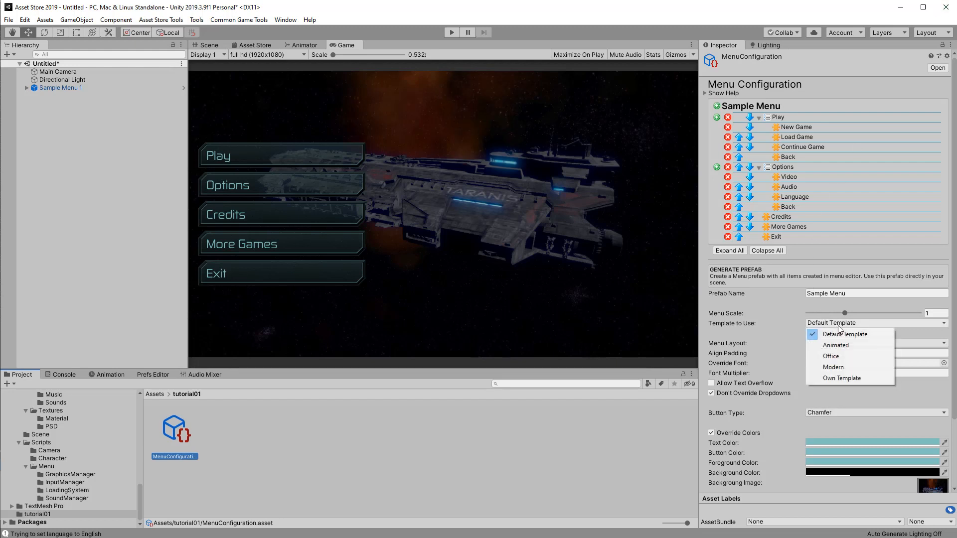
left_click(781, 328)
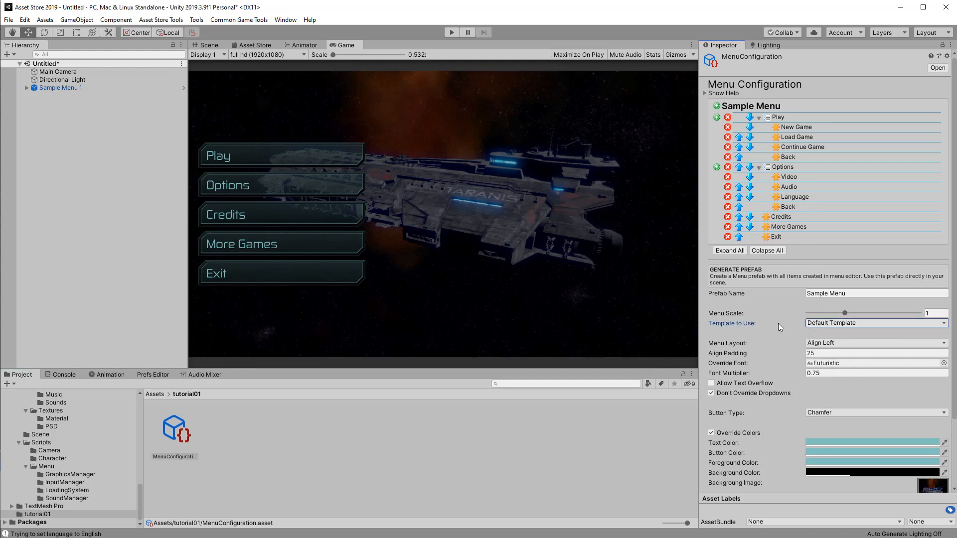